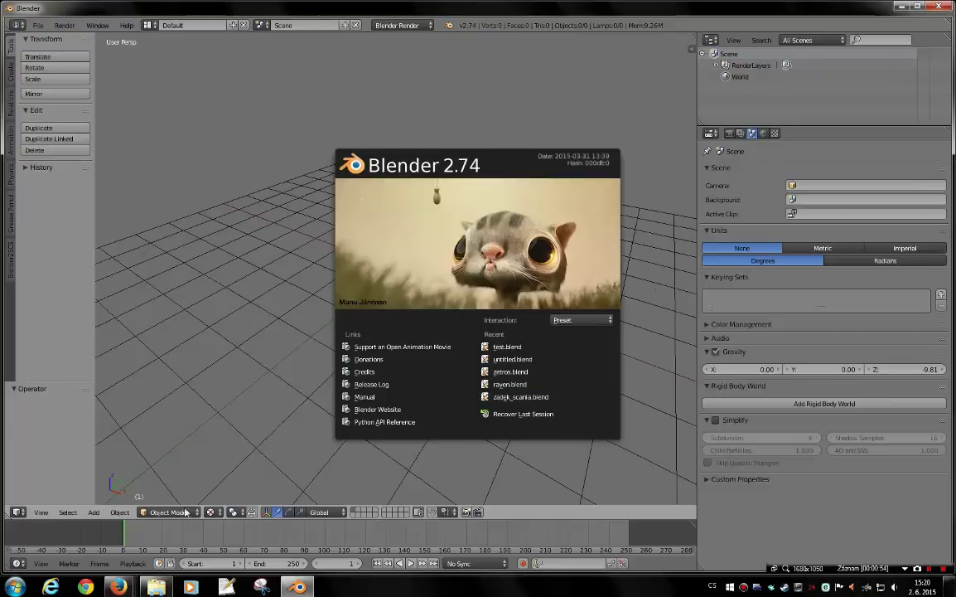
Bring the Firefox window with the blender.org home page to the front
left_click(195, 536)
mouse_move(118, 587)
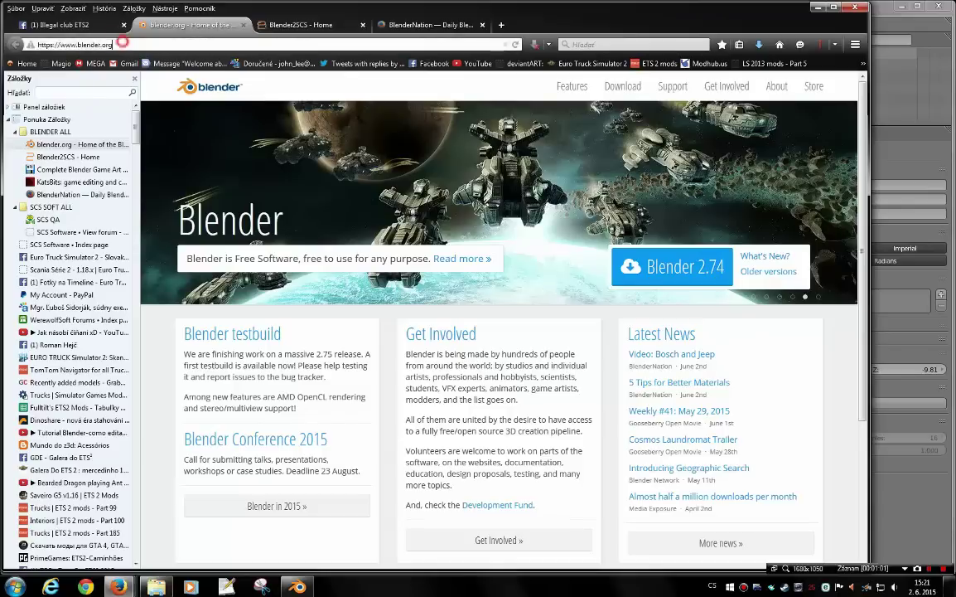
Open the Blender 2.74 download page on blender.org
left_click(116, 44)
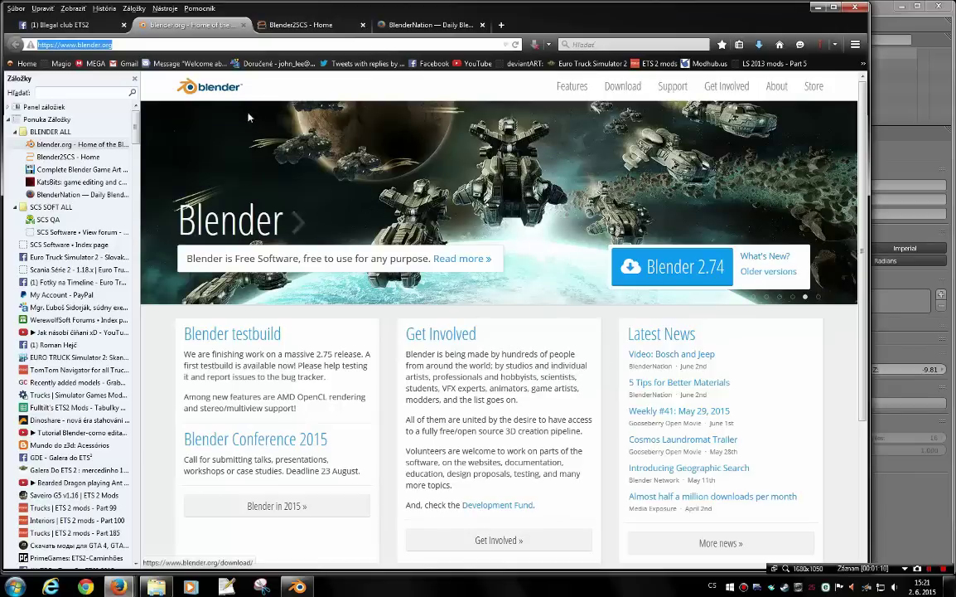
left_click(623, 86)
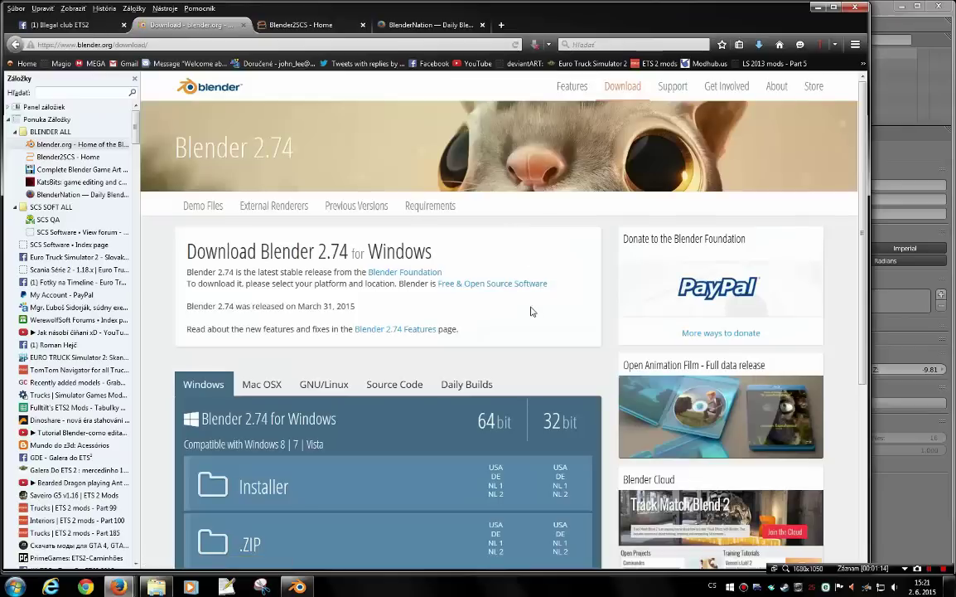
scroll(406, 288, "down", 3)
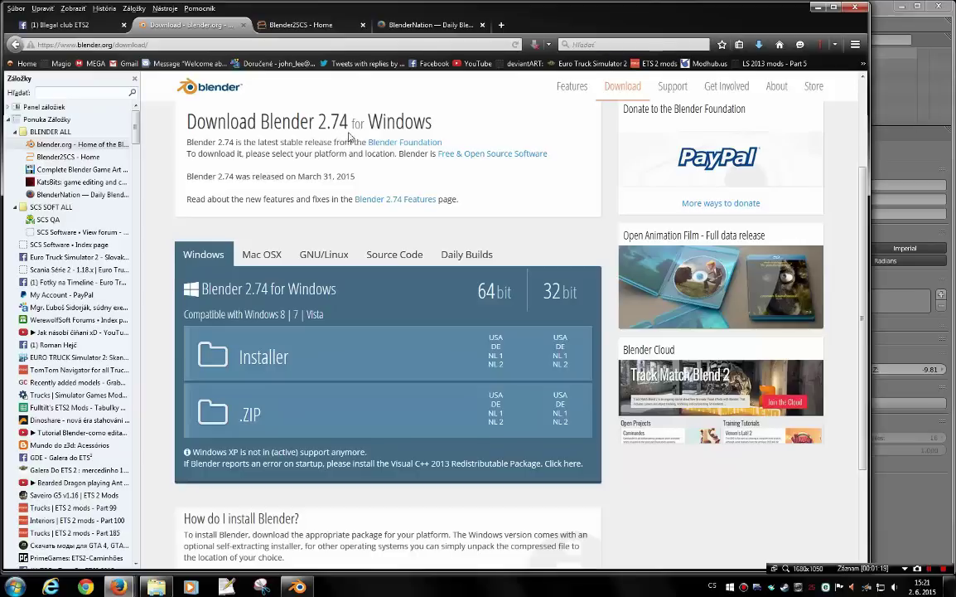
Compare the Mac OSX and GNU/Linux options, then download the 64-bit Windows installer from the USA mirror
left_click(257, 254)
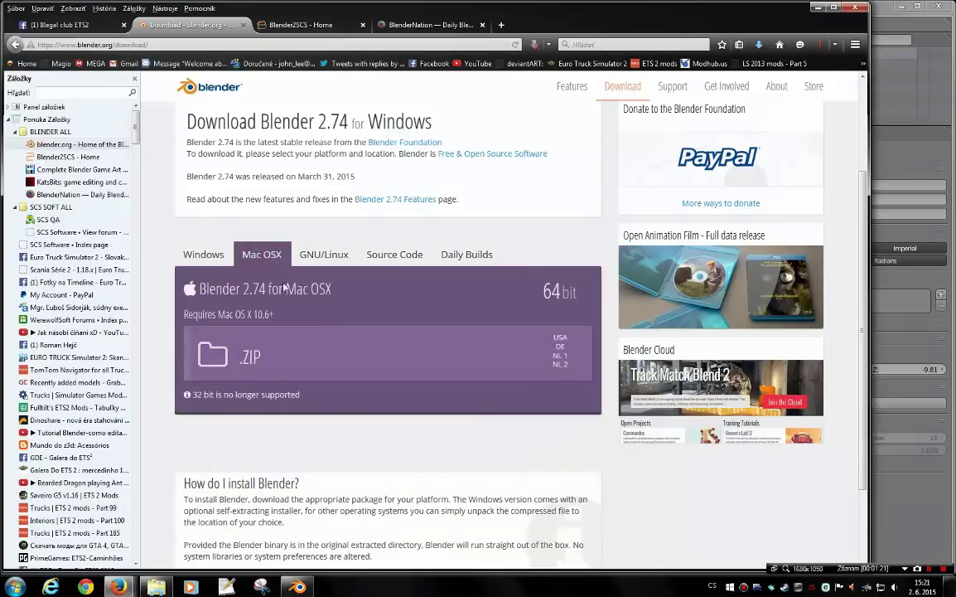
left_click(322, 254)
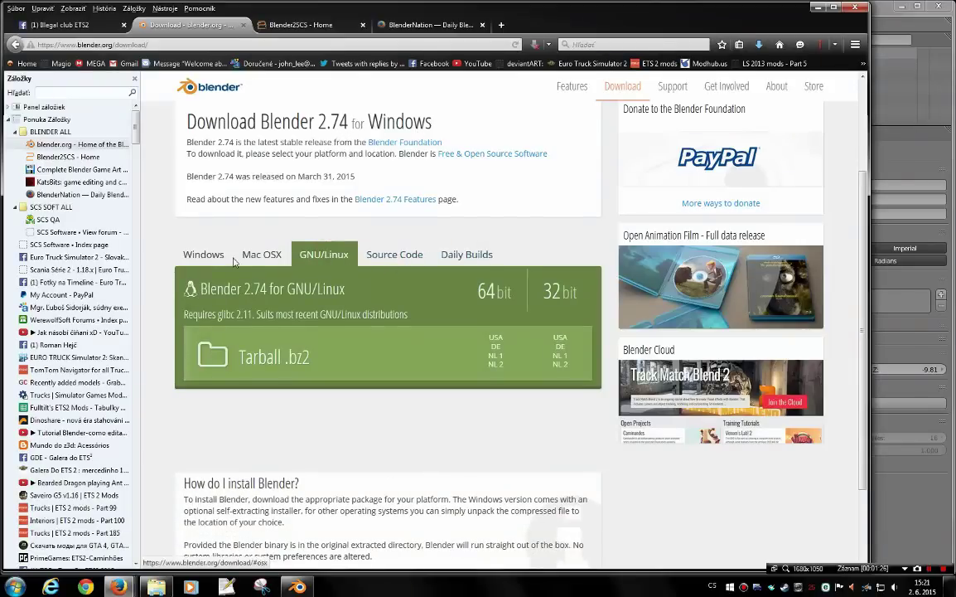
left_click(203, 255)
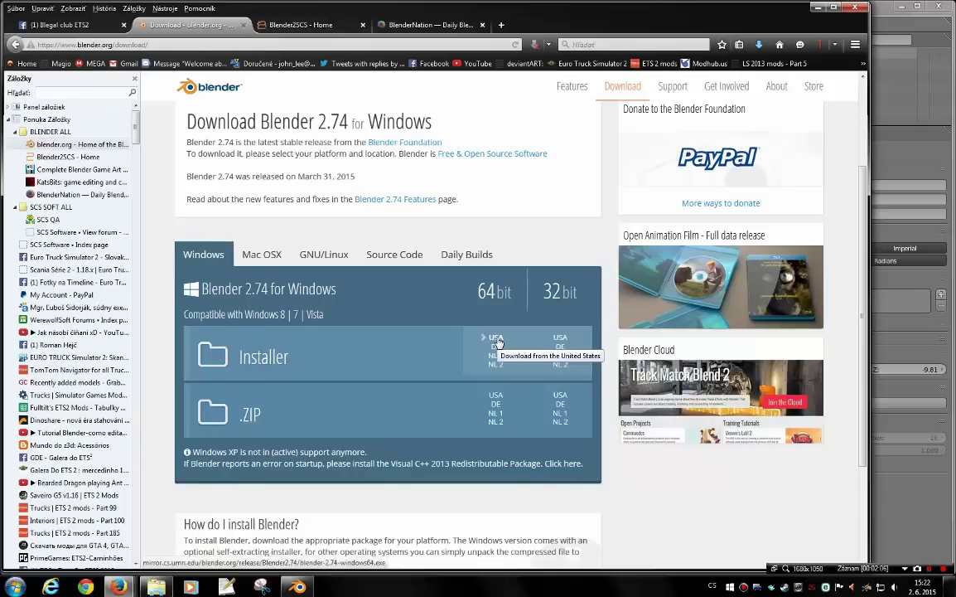
left_click(495, 340)
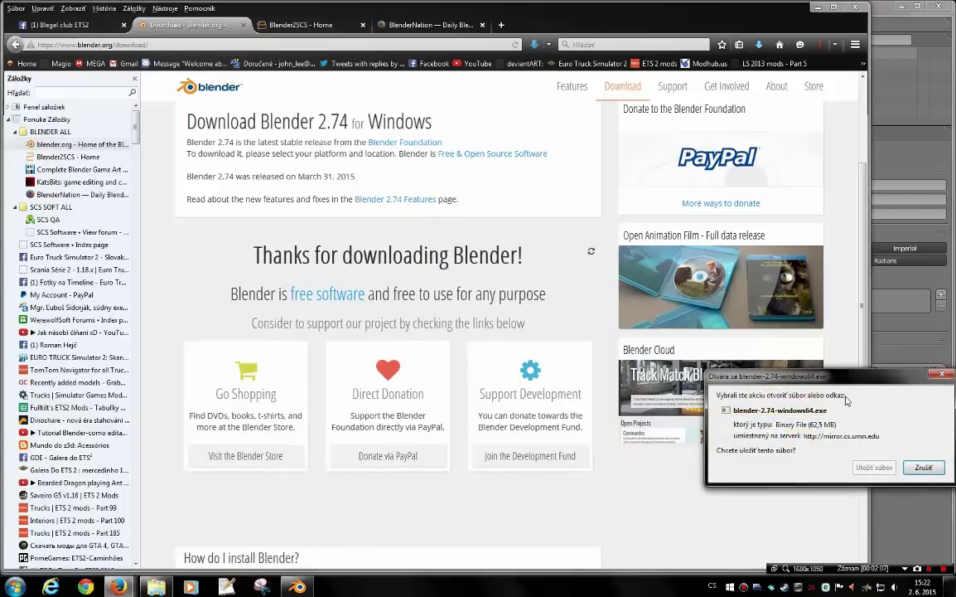
Cancel the installer and download blender-2.74-windows64.zip from a 64-bit ZIP mirror instead, then open Explorer
left_click(922, 469)
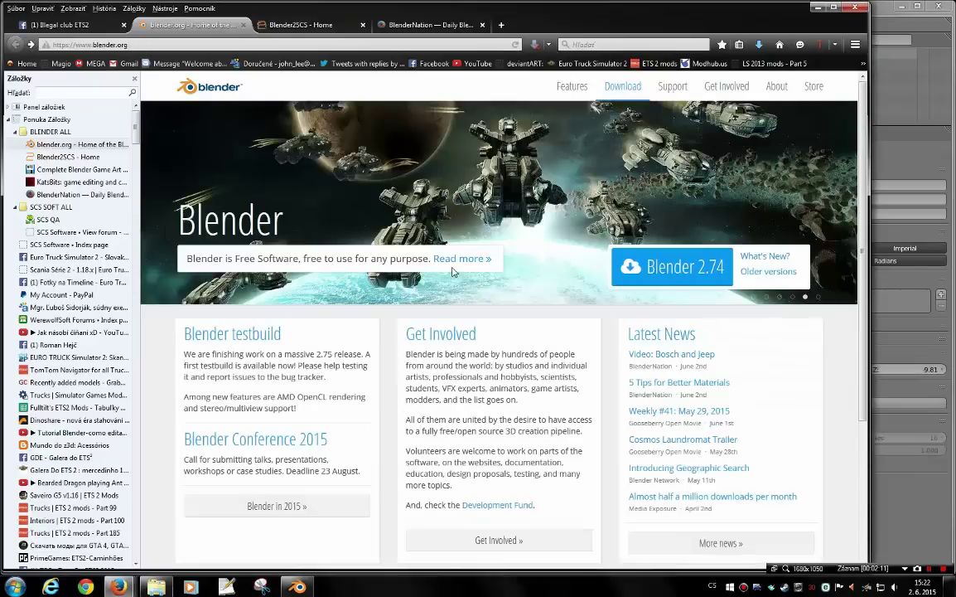
left_click(613, 87)
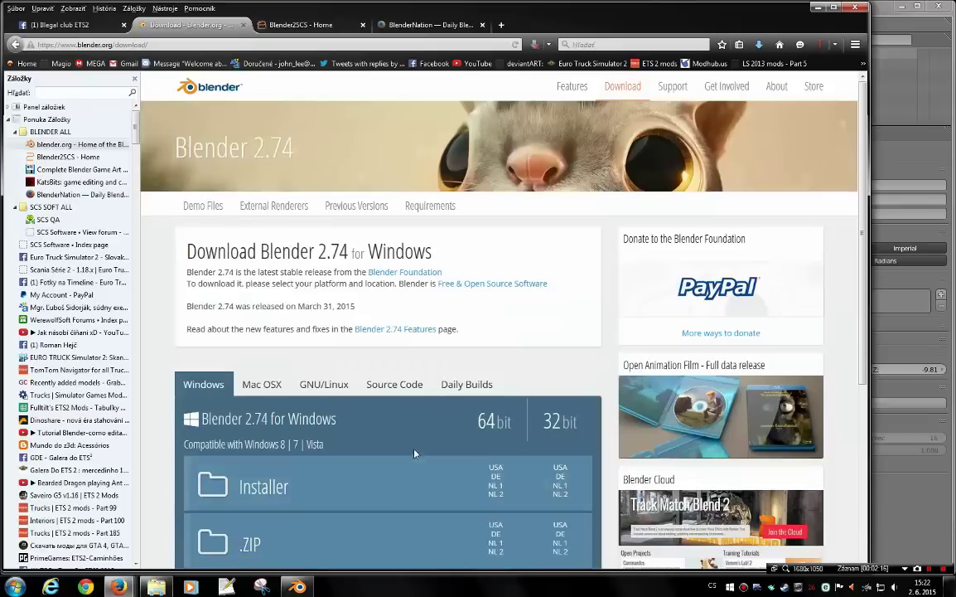
scroll(416, 453, "down", 3)
left_click(514, 397)
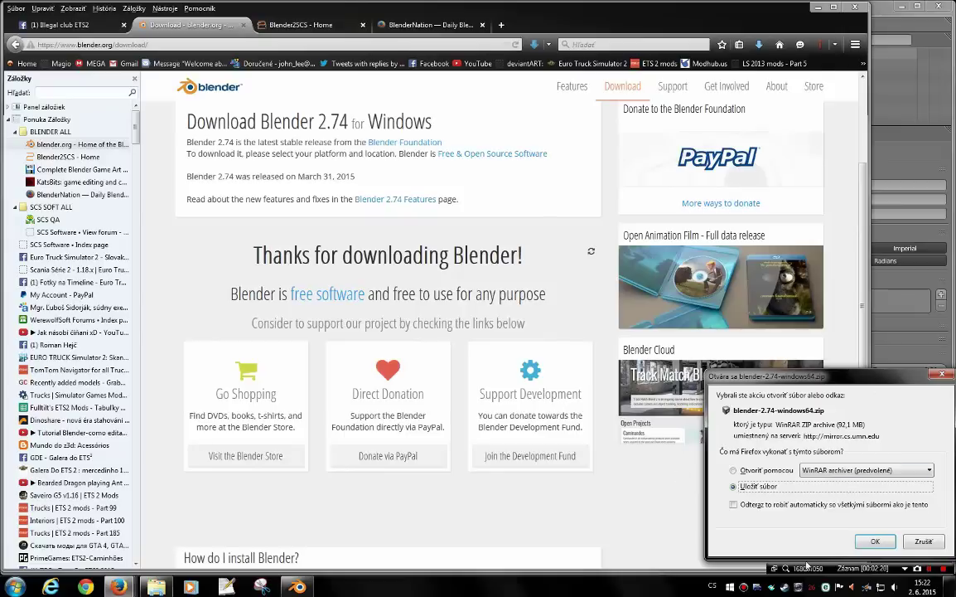
left_click(927, 542)
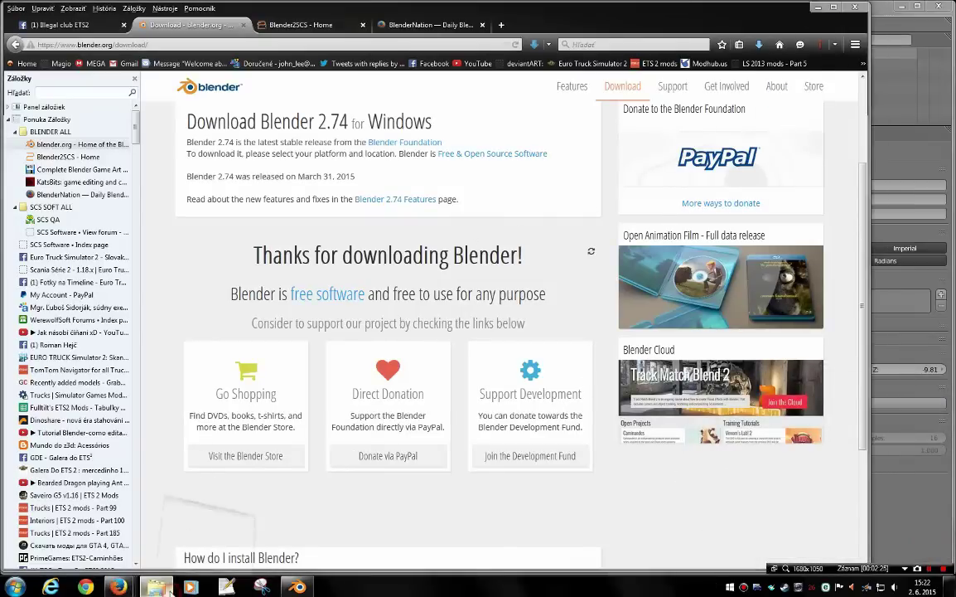
left_click(156, 586)
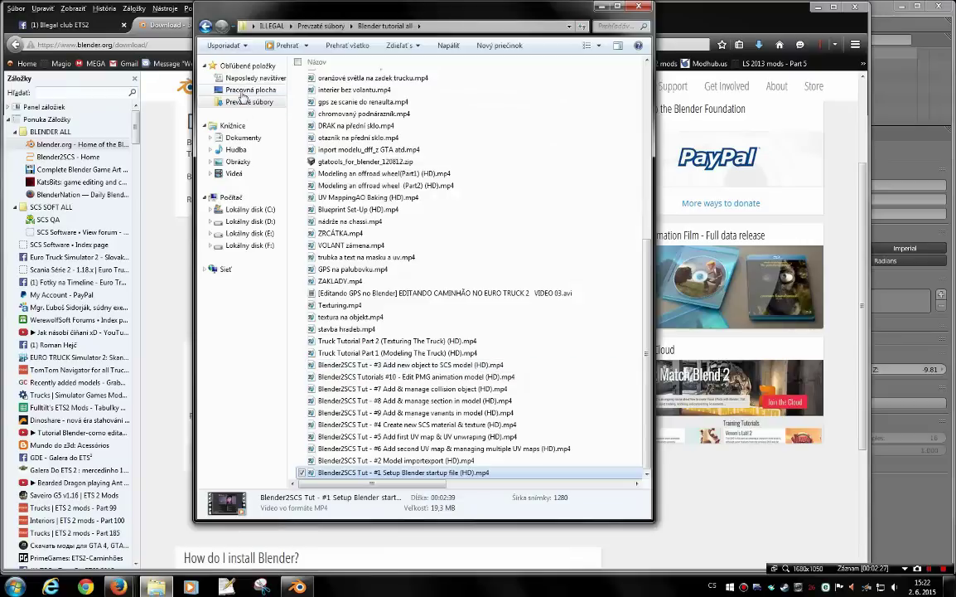
Open blender-2.74-windows64.zip from the desktop BLENDER folder in WinRAR
left_click(222, 90)
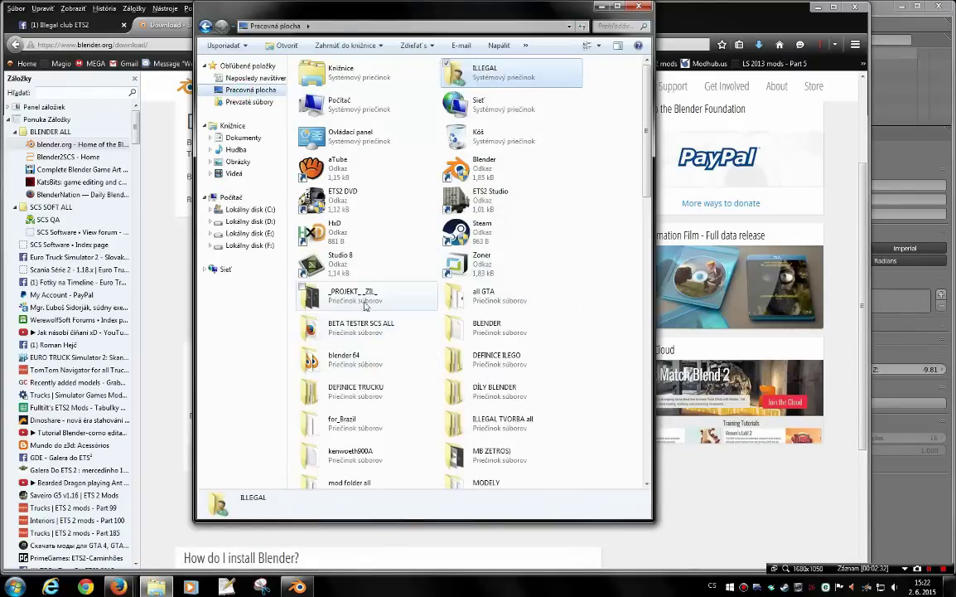
double_click(486, 324)
mouse_move(452, 12)
left_mouse_down()
mouse_move(669, 134)
mouse_move(615, 156)
left_mouse_up()
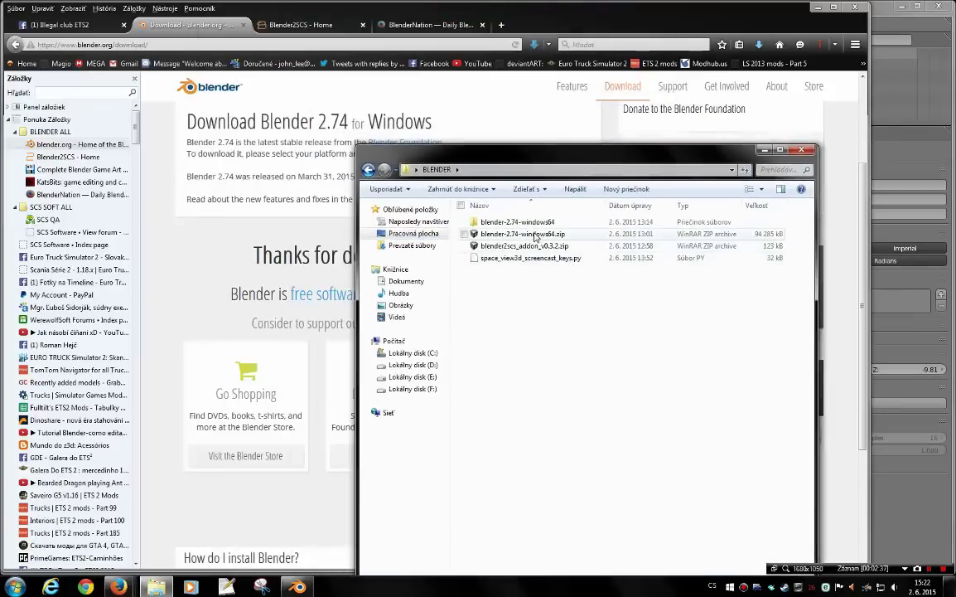
left_click(536, 235)
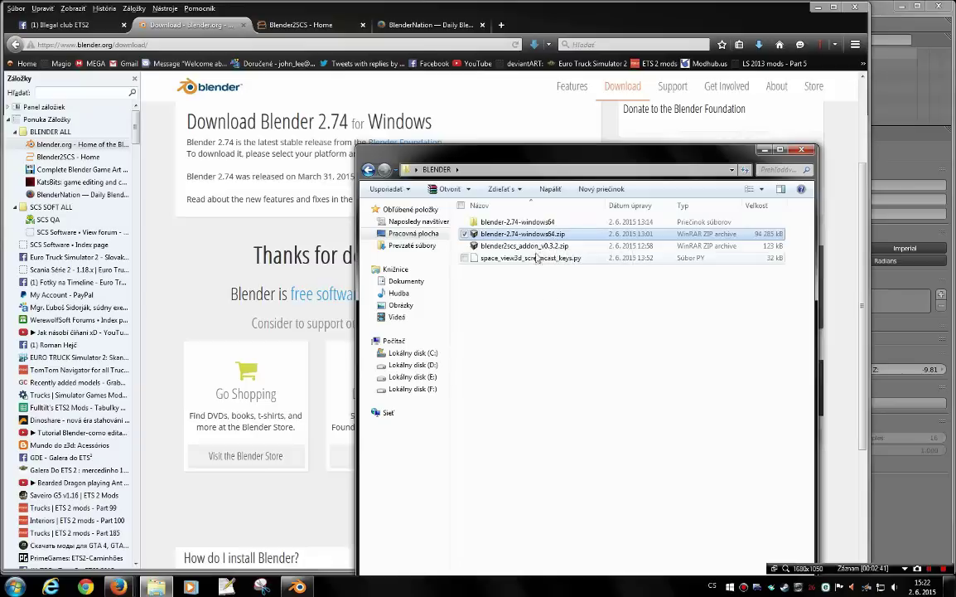
double_click(489, 234)
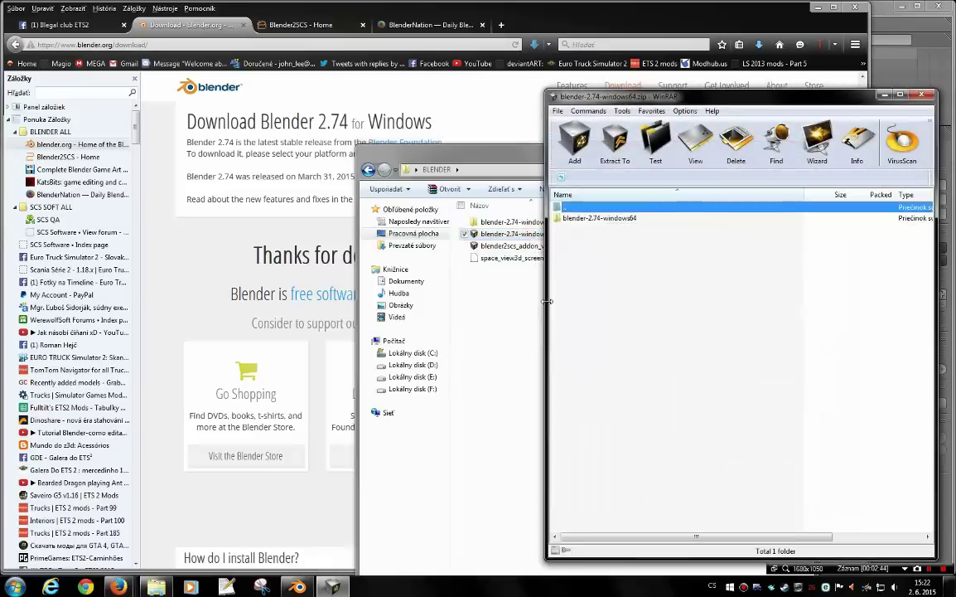
Extract the blender-2.74-windows64 folder into BLENDER, replacing all conflicting files
double_click(610, 219)
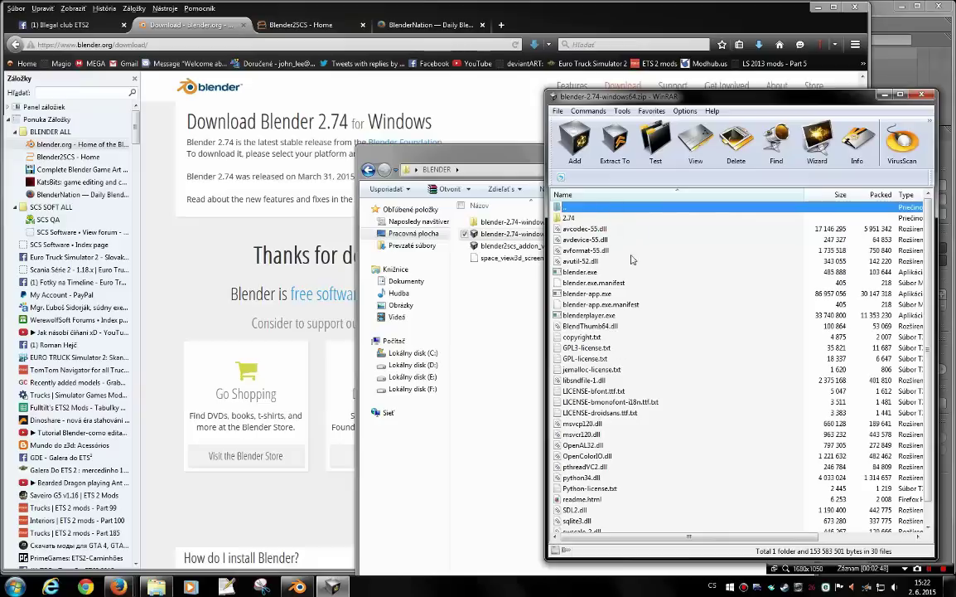
double_click(616, 208)
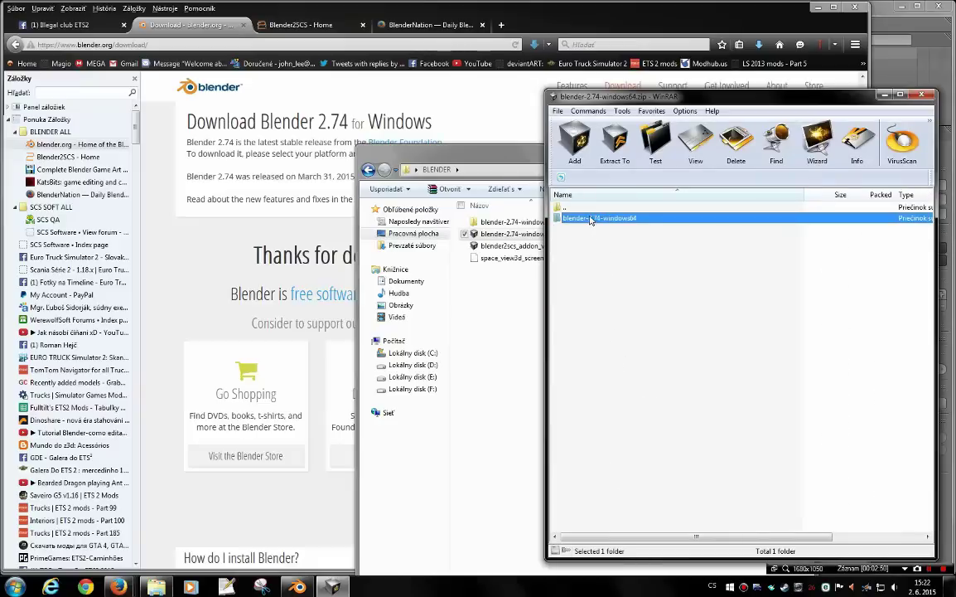
mouse_move(592, 219)
left_mouse_down()
mouse_move(567, 315)
mouse_move(521, 362)
left_mouse_up()
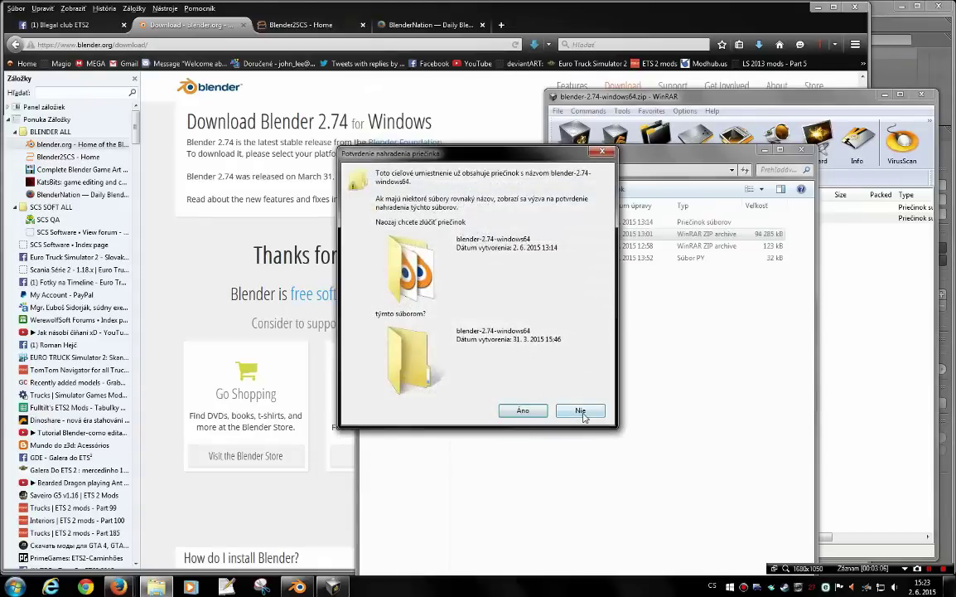
left_click(525, 411)
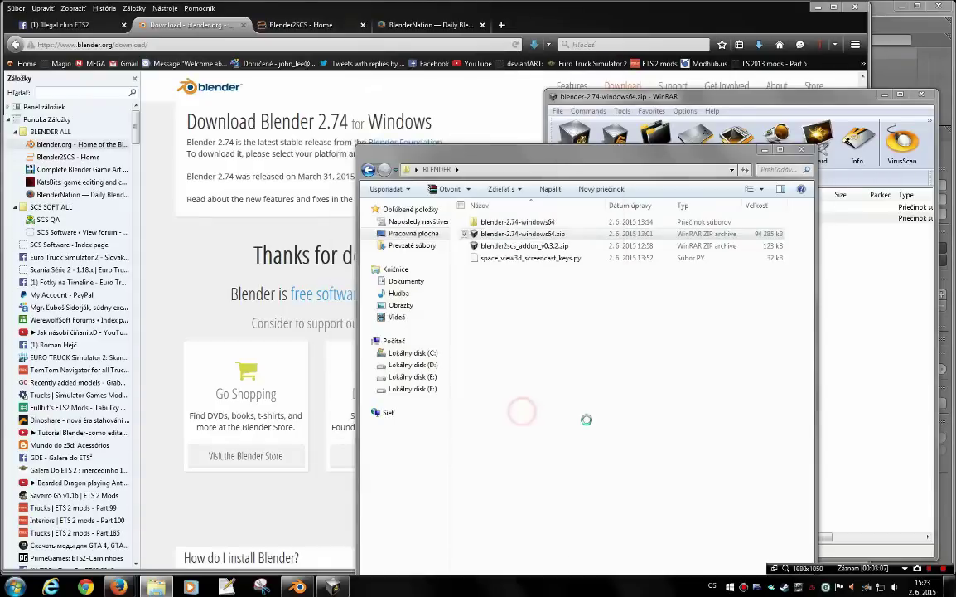
left_click(362, 413)
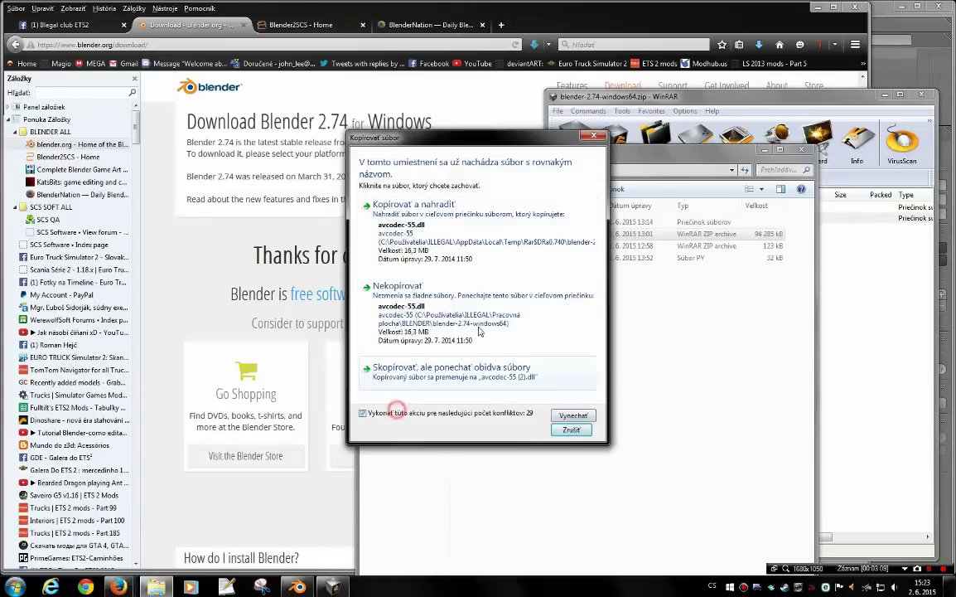
left_click(448, 240)
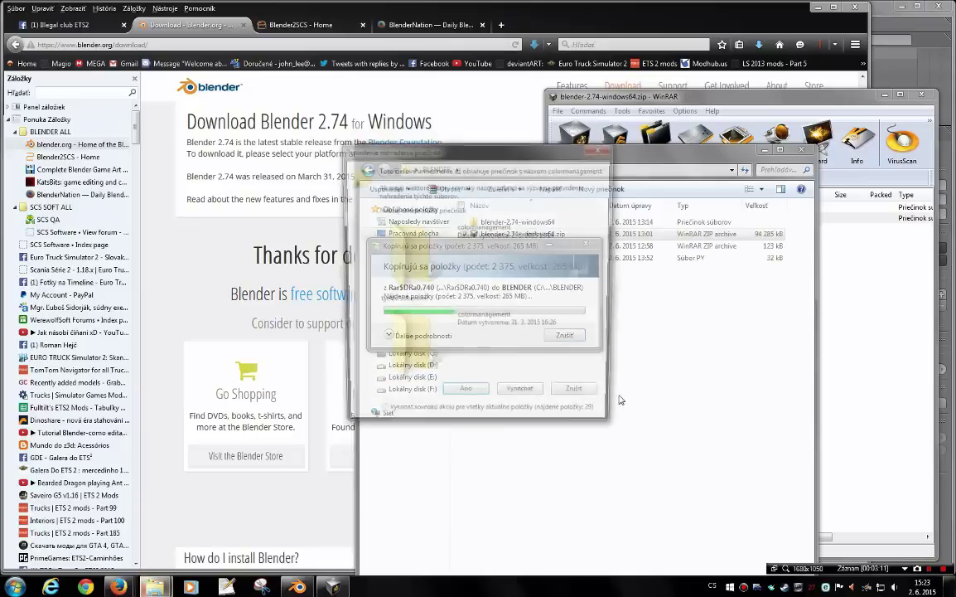
left_click(465, 398)
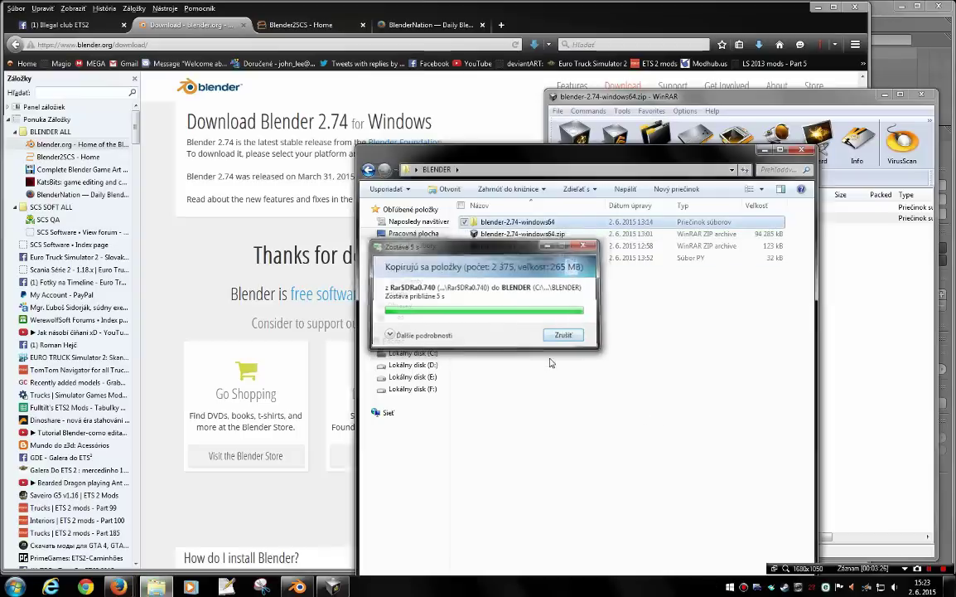
Set blender.exe in the extracted folder to always run as administrator
left_click(893, 319)
left_click(831, 89)
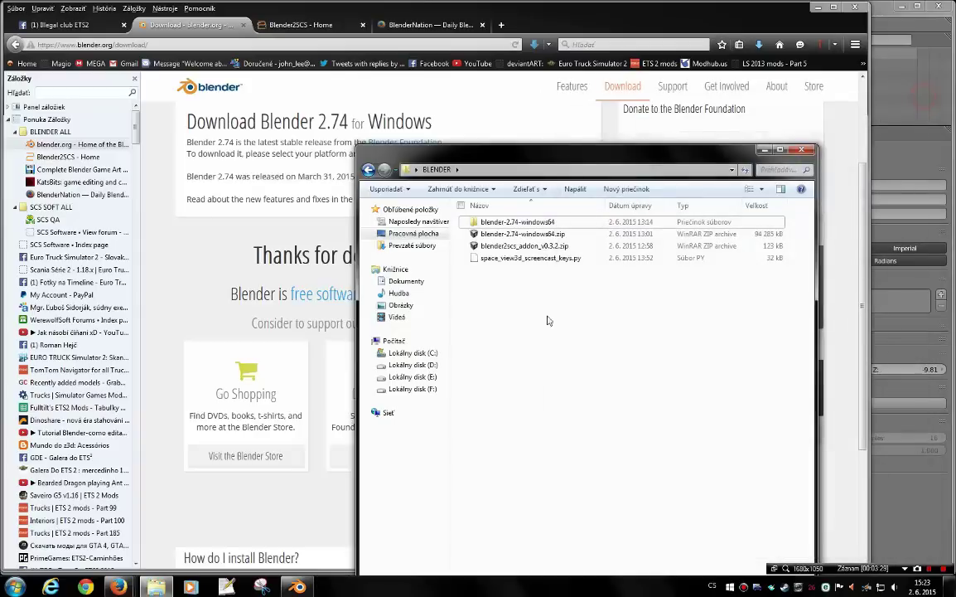
double_click(510, 224)
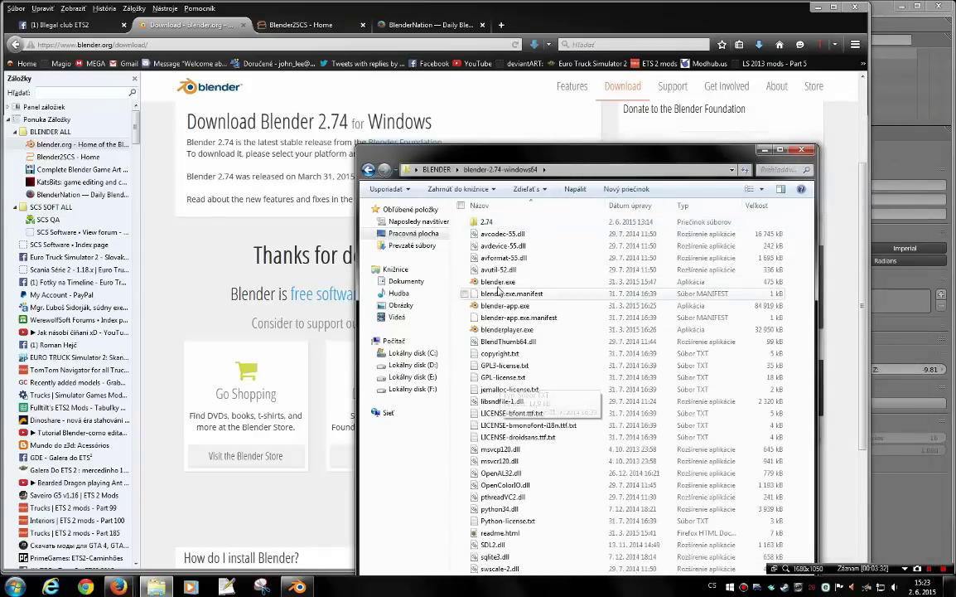
left_click(499, 282)
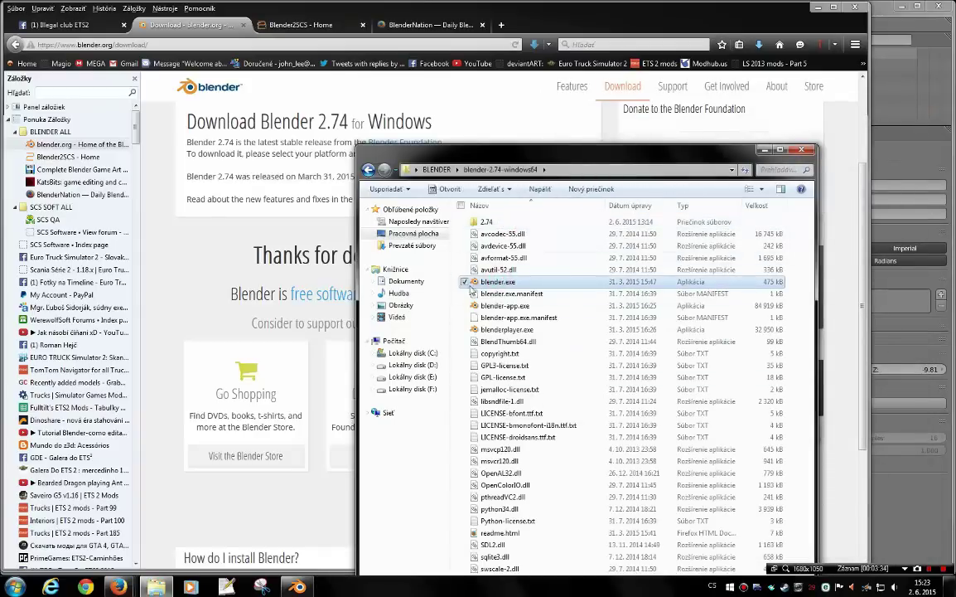
mouse_move(498, 282)
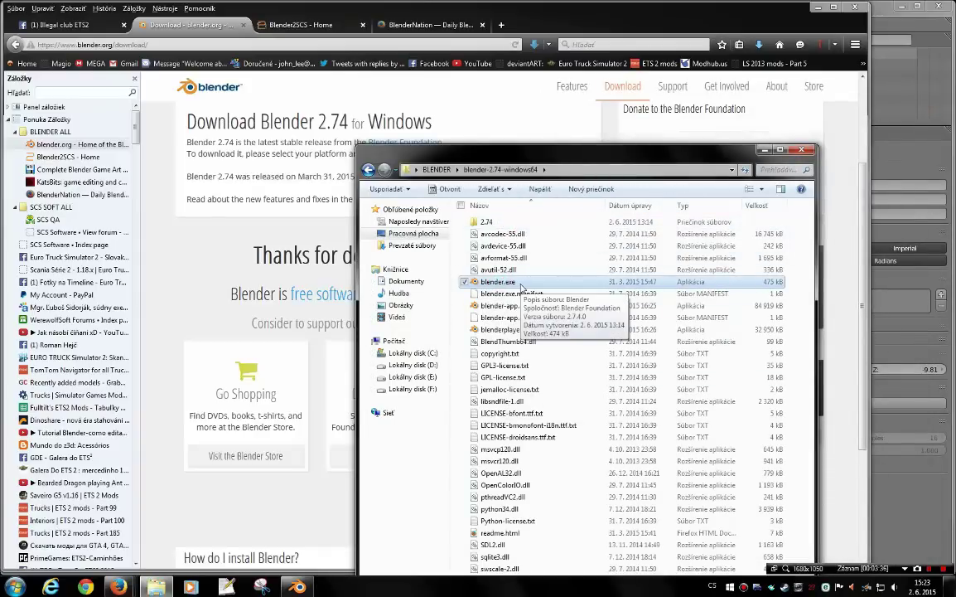
right_click(503, 284)
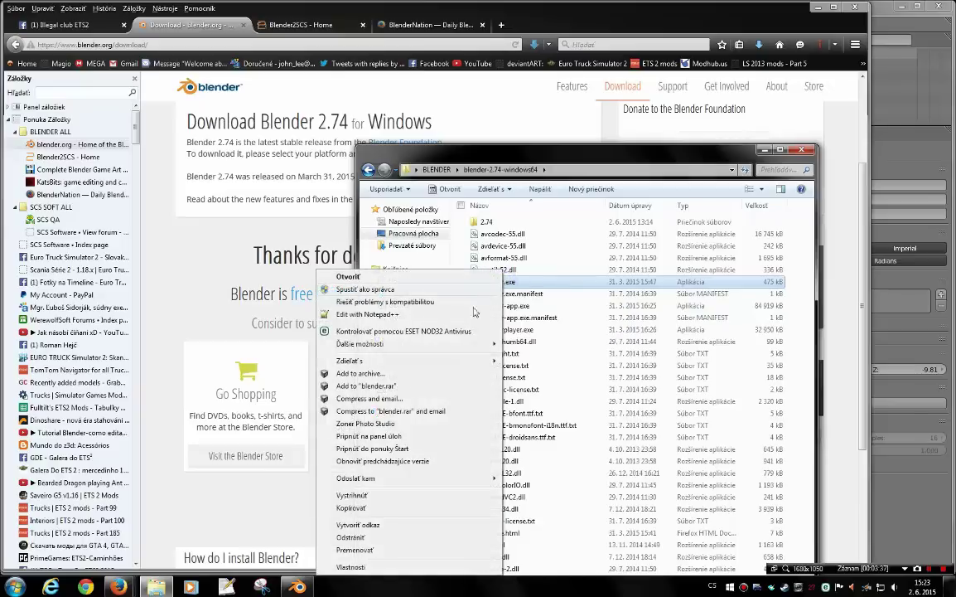
left_click(348, 567)
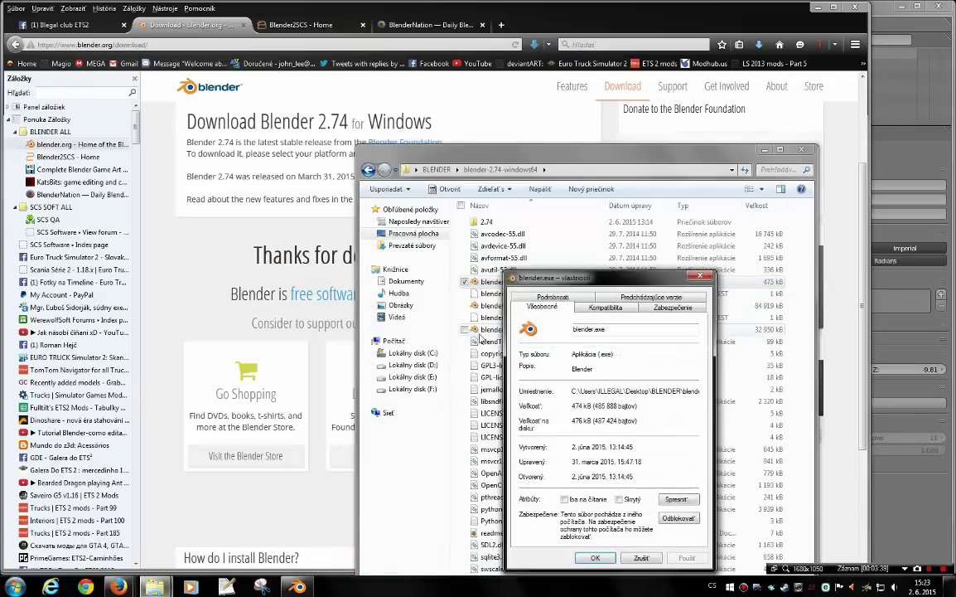
left_click(612, 307)
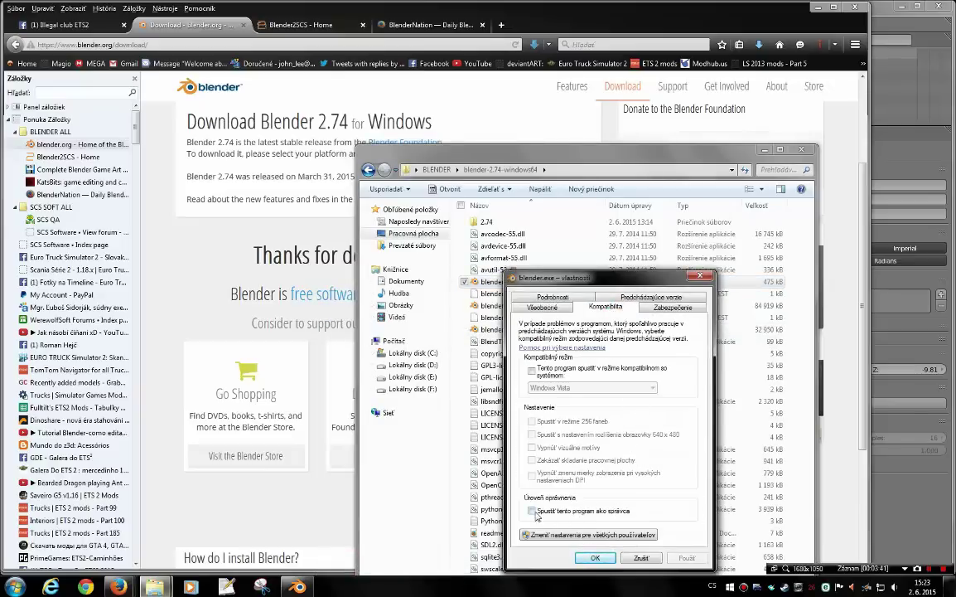
left_click(547, 511)
left_click(593, 557)
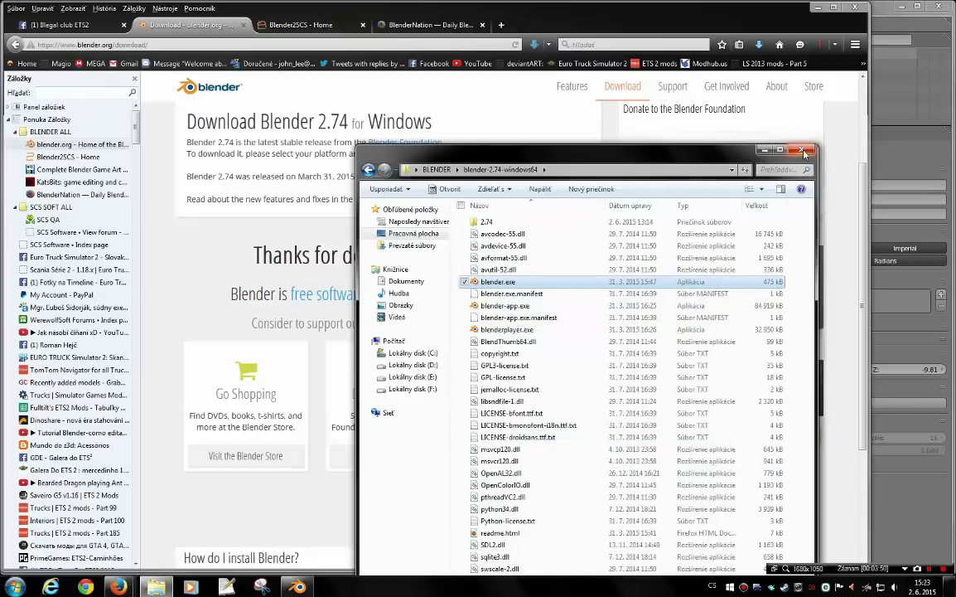
Return to the BLENDER folder and switch to the Blender2SCS home page in Firefox
left_click(368, 170)
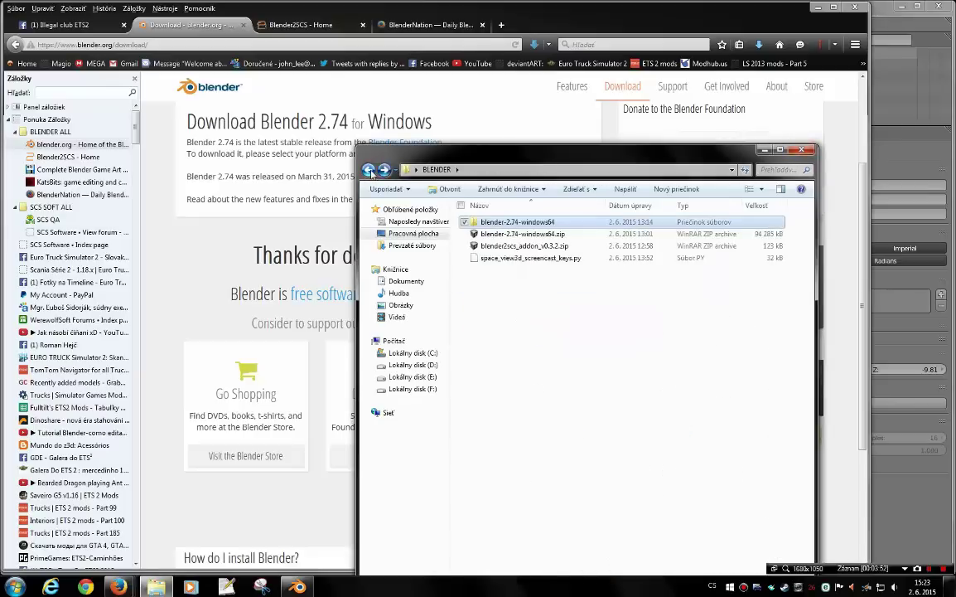
left_click(556, 347)
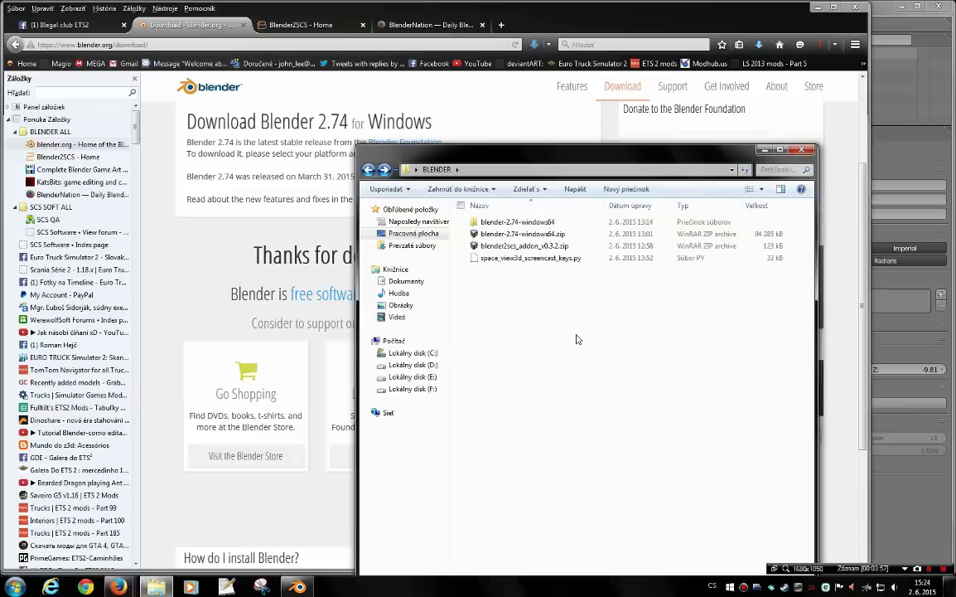
left_click(299, 25)
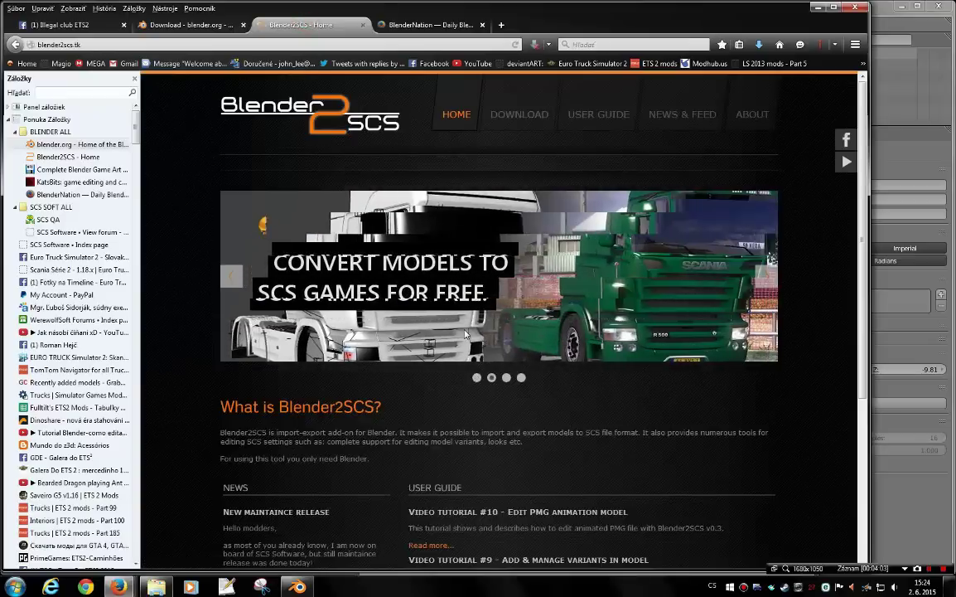
View the Blender2SCS Download page listing v0.3.2, then switch to the BlenderNation tab
scroll(467, 342, "down", 3)
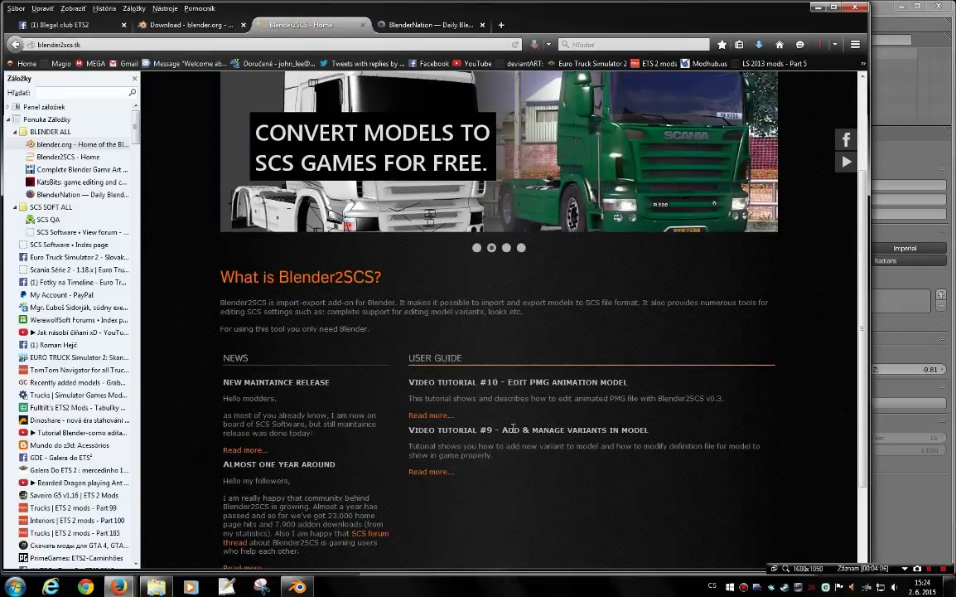
scroll(513, 427, "up", 3)
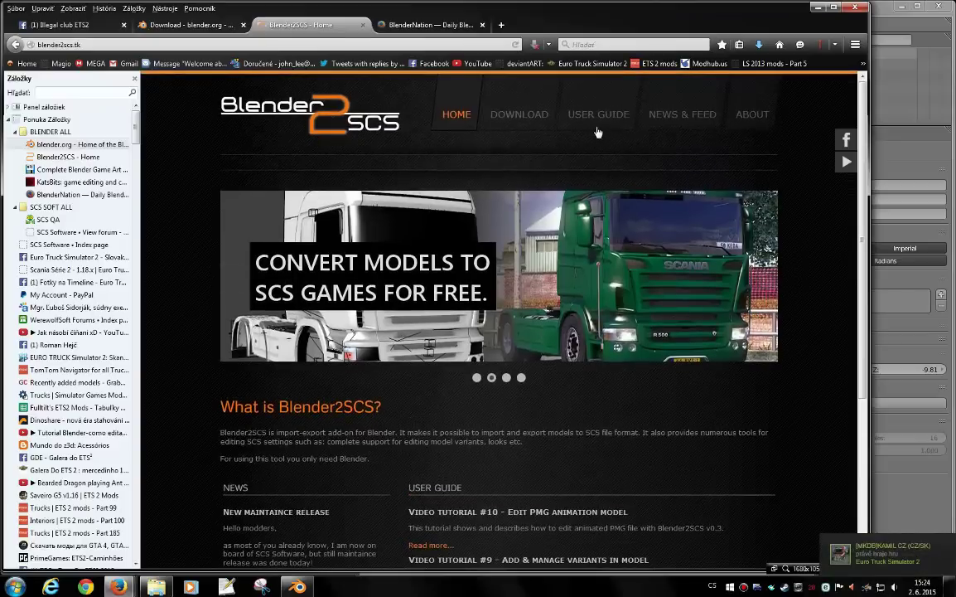
left_click(519, 114)
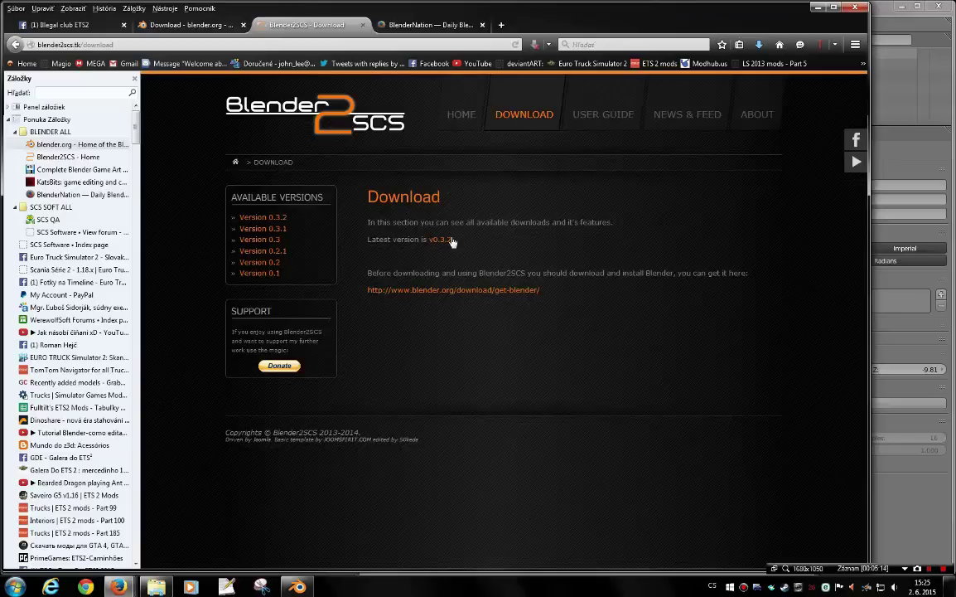
left_click(435, 26)
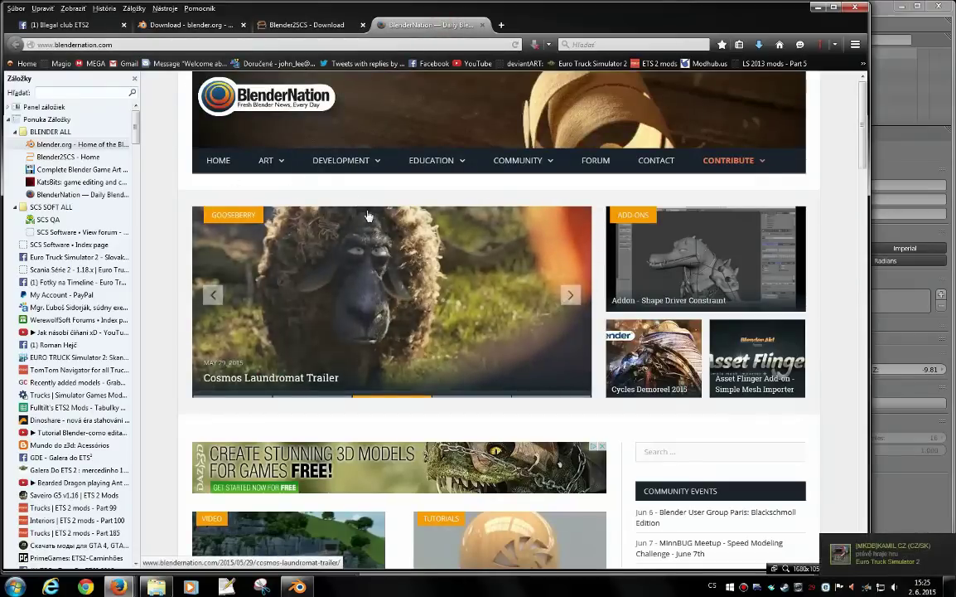
Browse the BlenderNation news and Community forum, then close it to return to Blender2SCS downloads
scroll(406, 290, "down", 3)
scroll(448, 331, "down", 3)
scroll(449, 331, "down", 5)
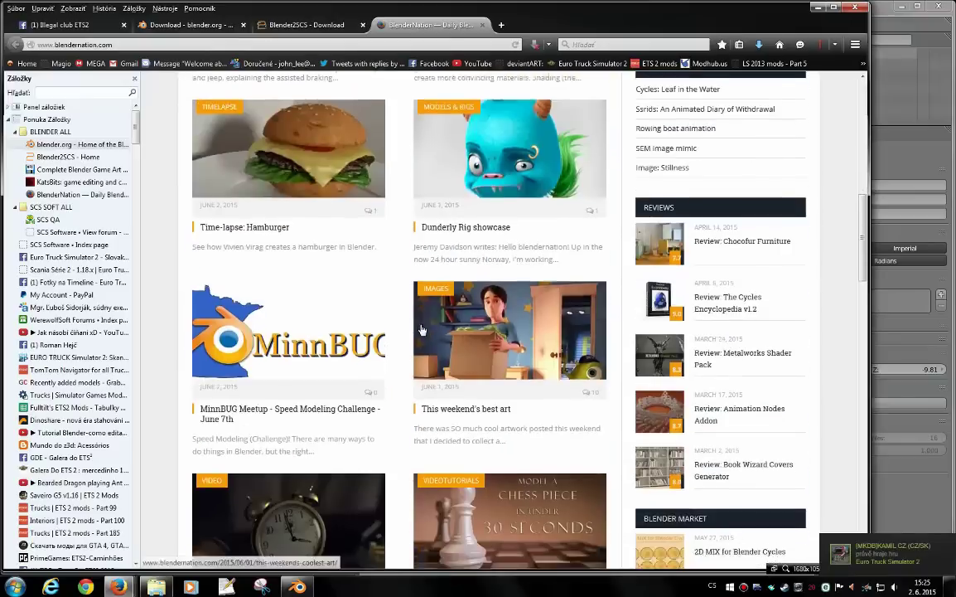
scroll(431, 330, "down", 4)
scroll(421, 327, "up", 2)
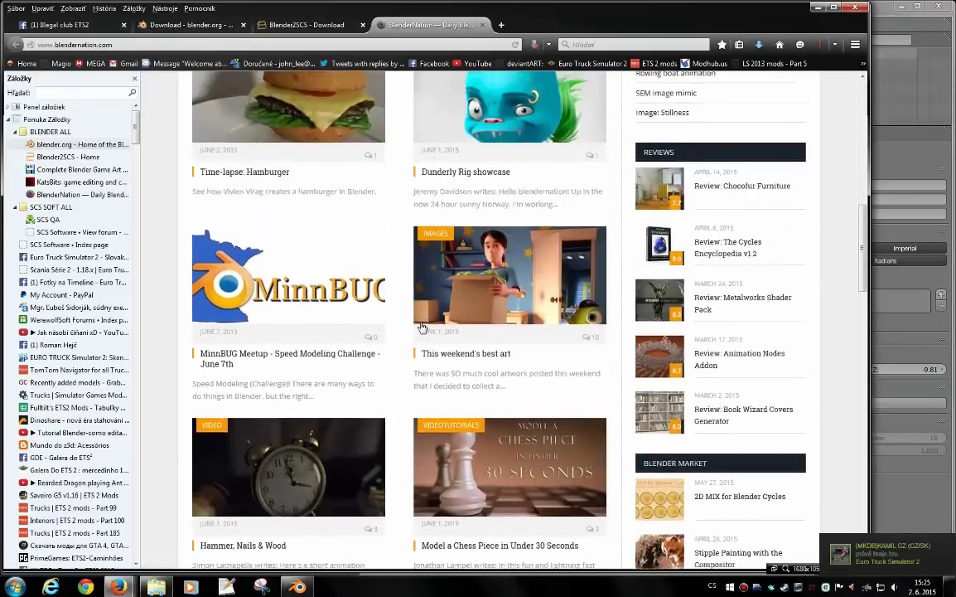
scroll(421, 327, "up", 4)
scroll(421, 328, "up", 5)
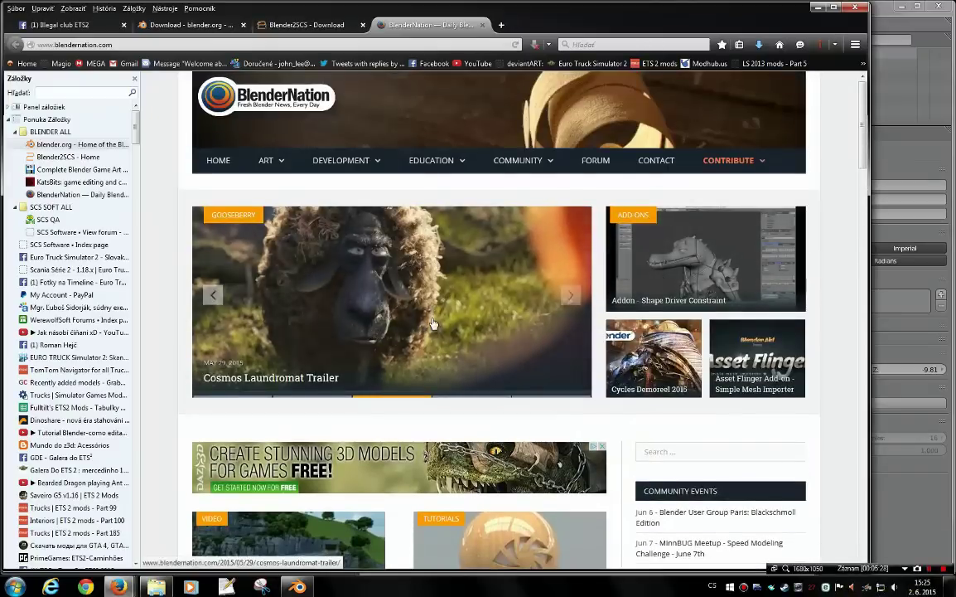
mouse_move(534, 253)
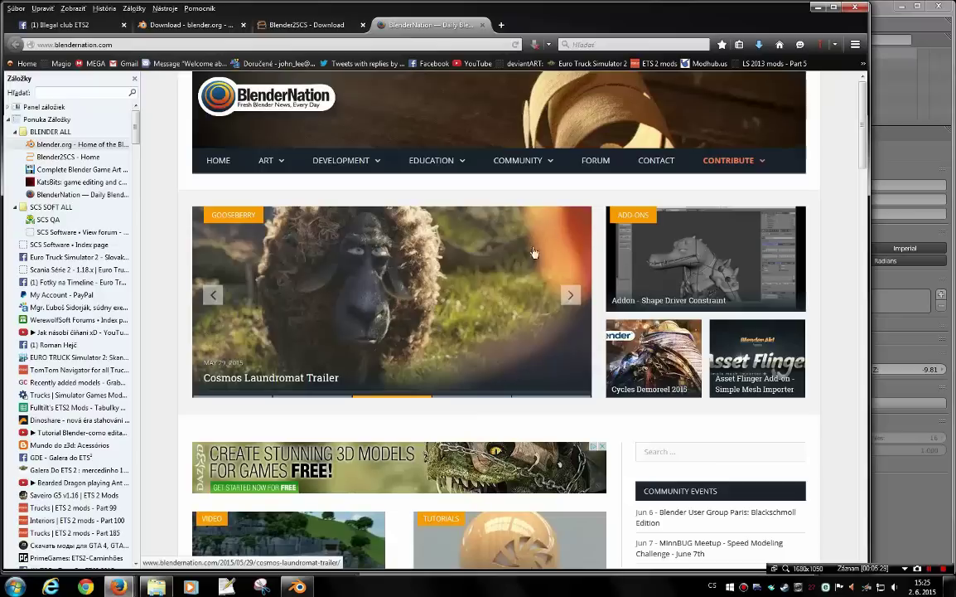
left_click(596, 161)
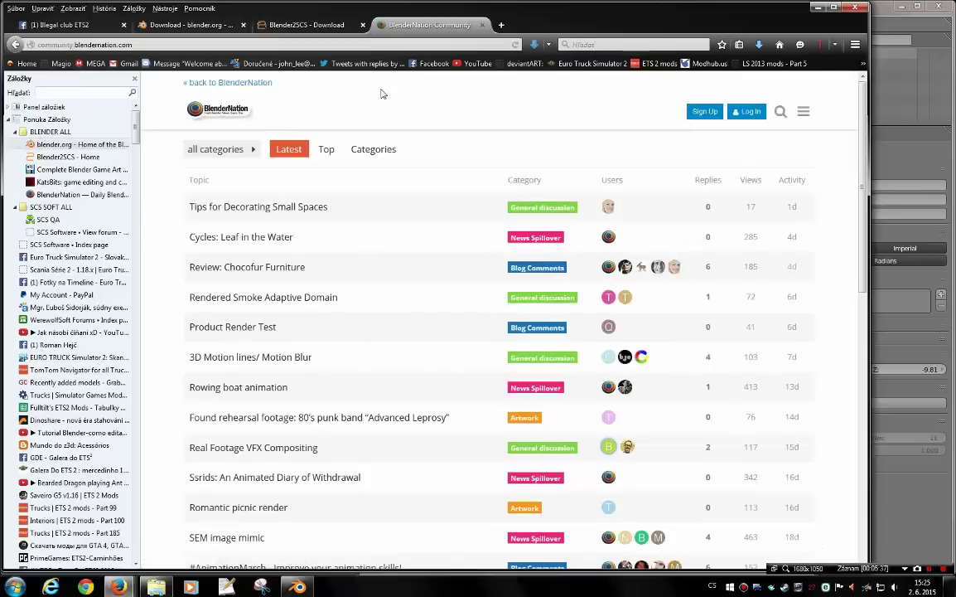
middle_click(432, 25)
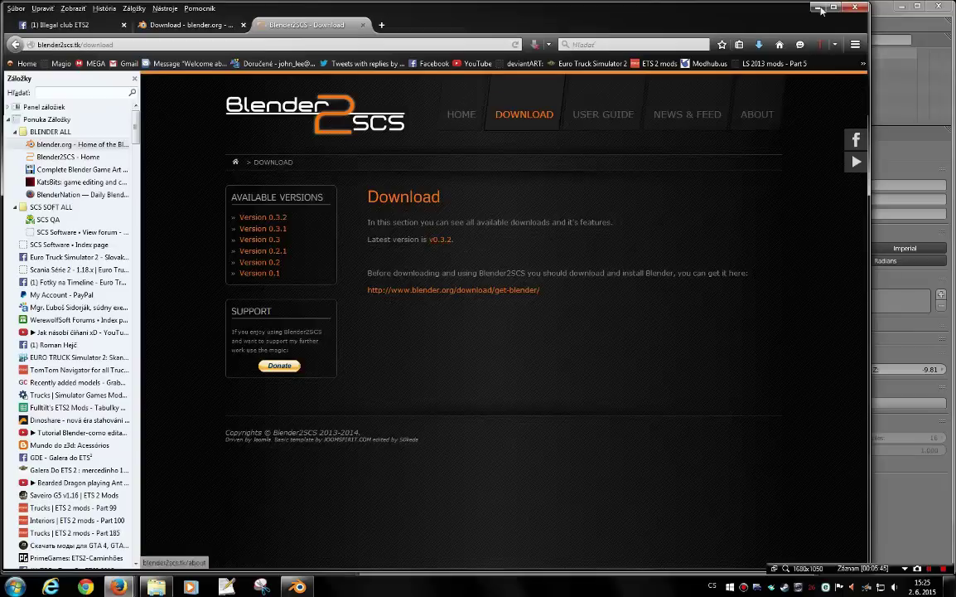
Open blender2scs_addon_v0.3.2.zip from the BLENDER folder in WinRAR
left_click(166, 588)
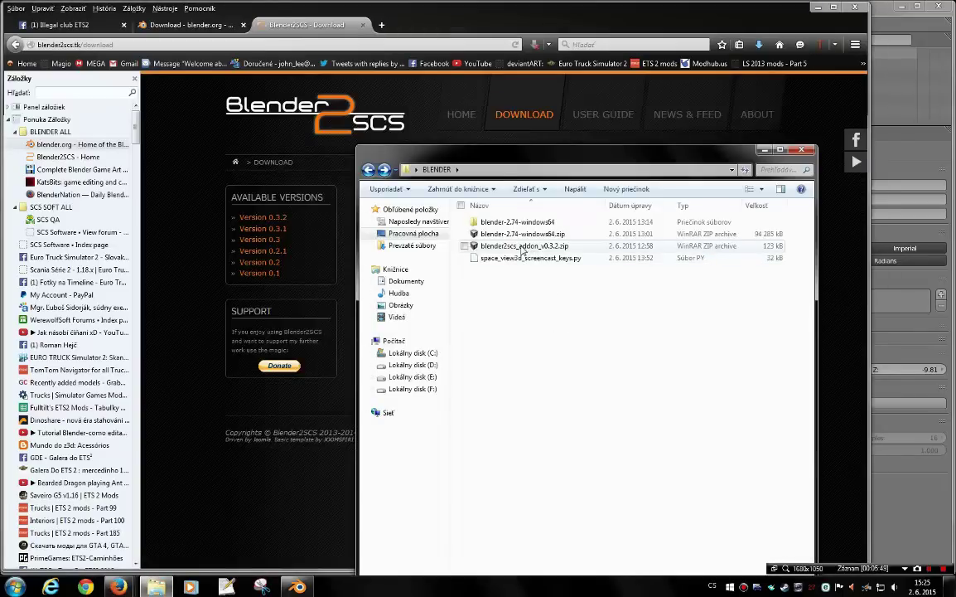
left_click(523, 248)
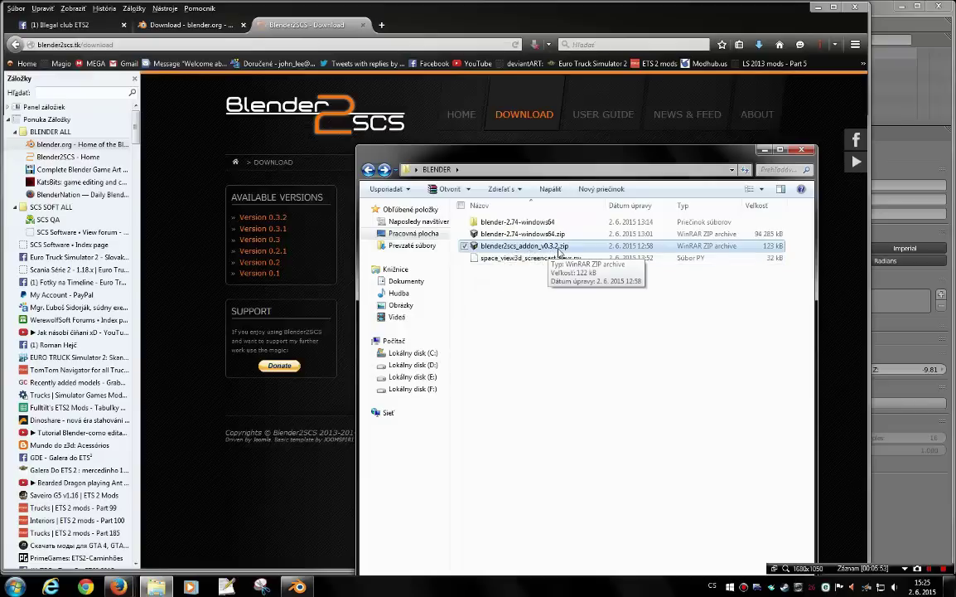
double_click(559, 250)
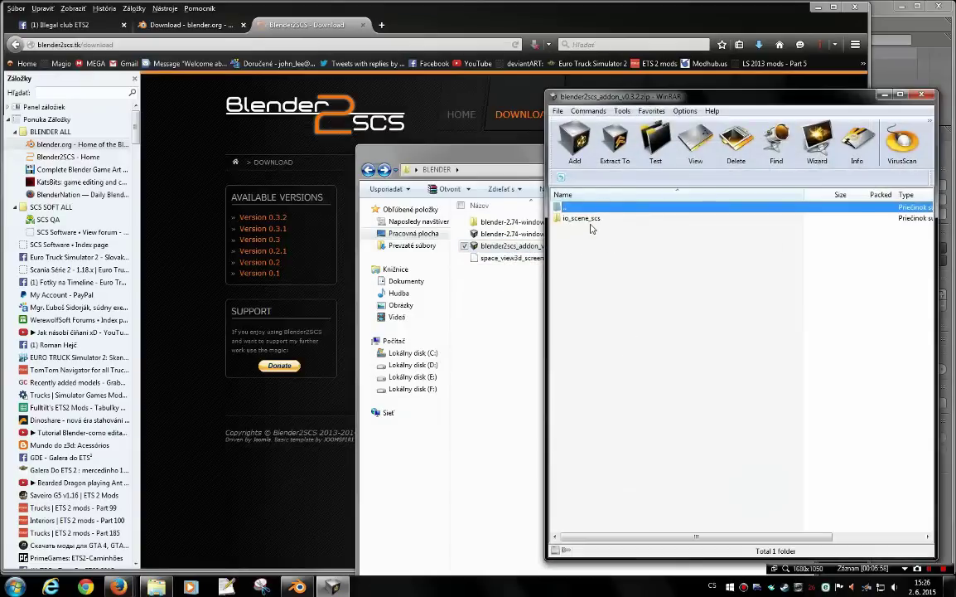
Extract io_scene_scs into the BLENDER folder and check its Python files
left_click_drag(590, 219, 522, 375)
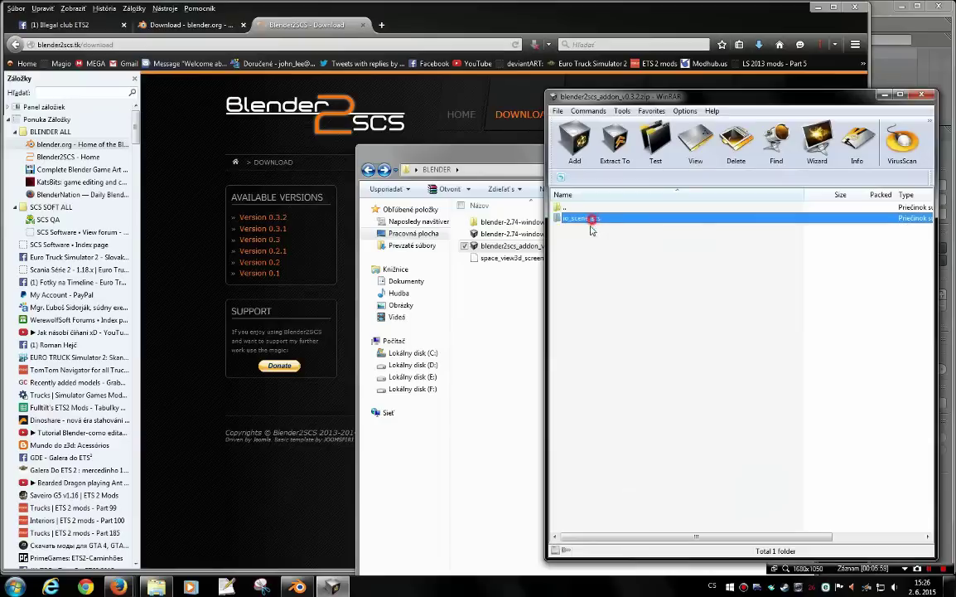
left_click(543, 376)
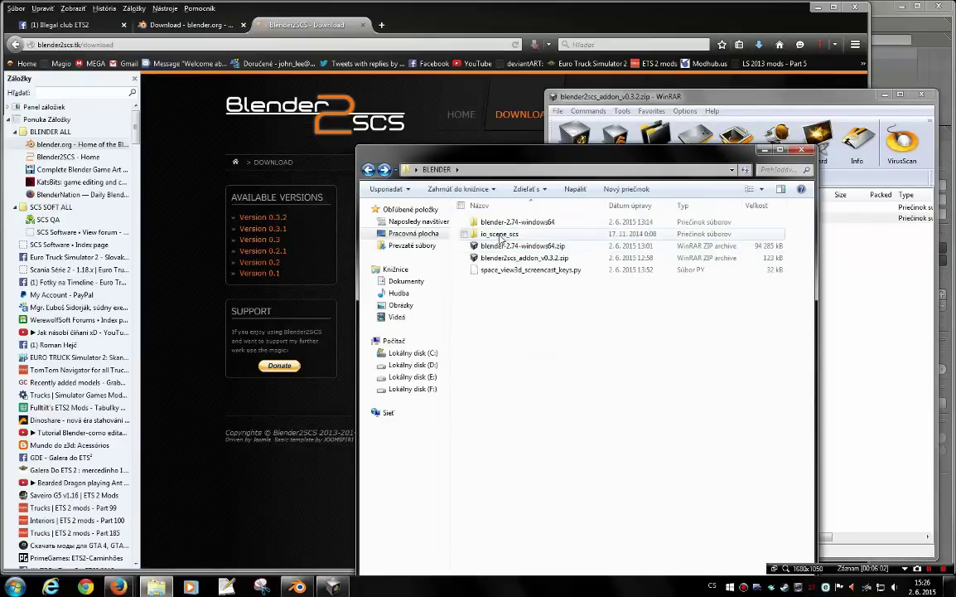
left_click(500, 238)
left_click(875, 324)
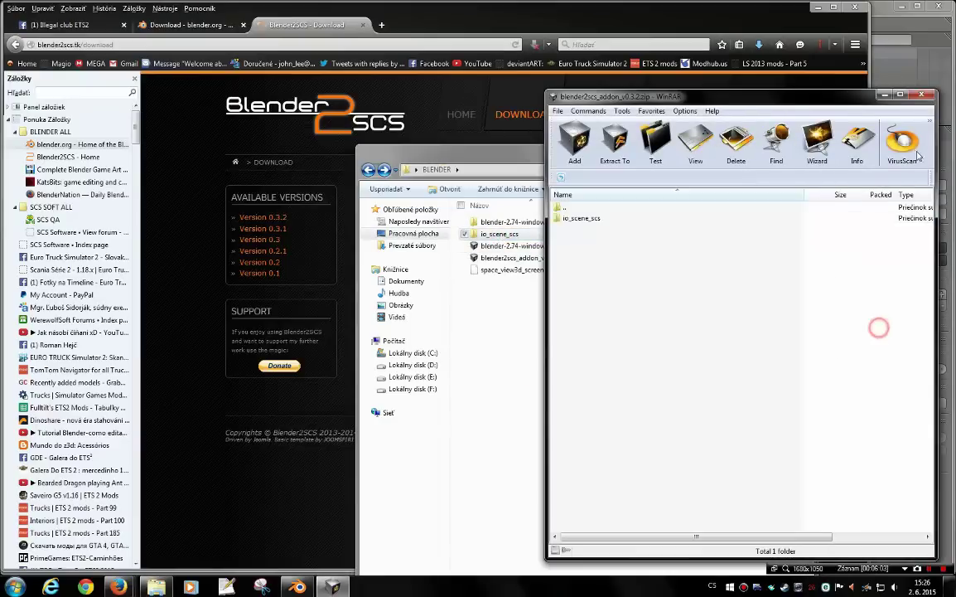
left_click(927, 97)
double_click(494, 234)
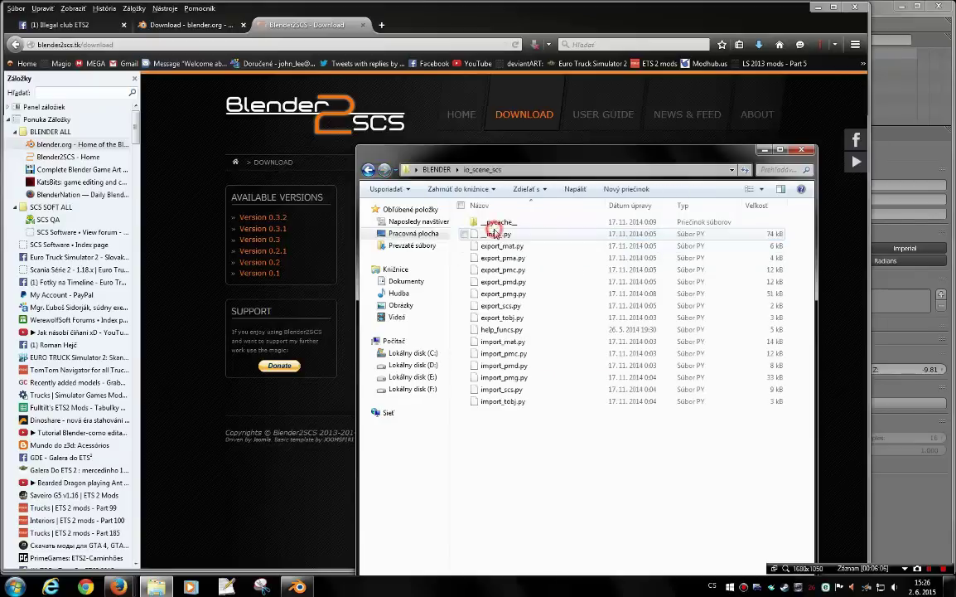
left_click(369, 170)
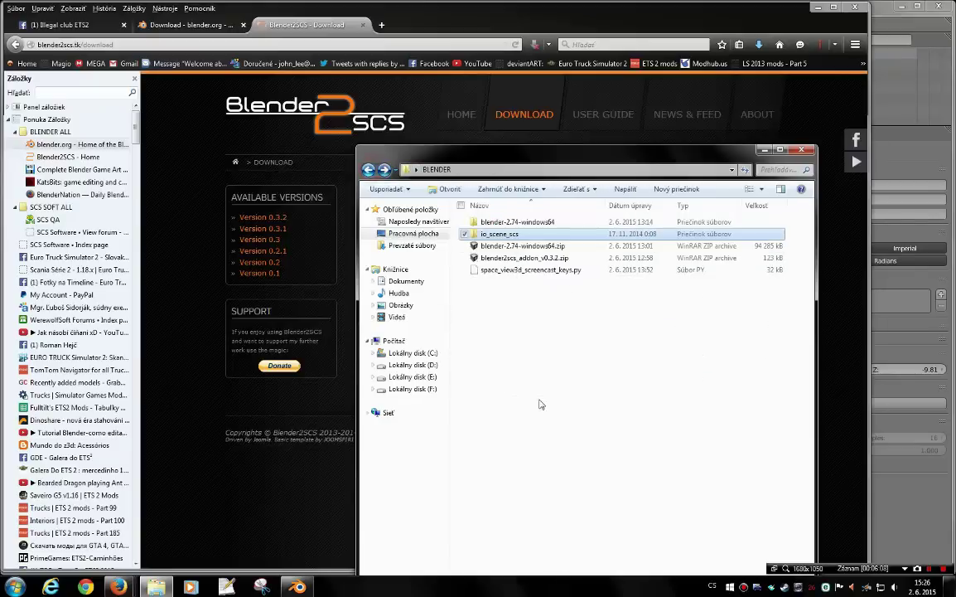
Open blender-2.74-windows64 in a second window and browse to 2.74\scripts\addons beside BLENDER
right_click(506, 222)
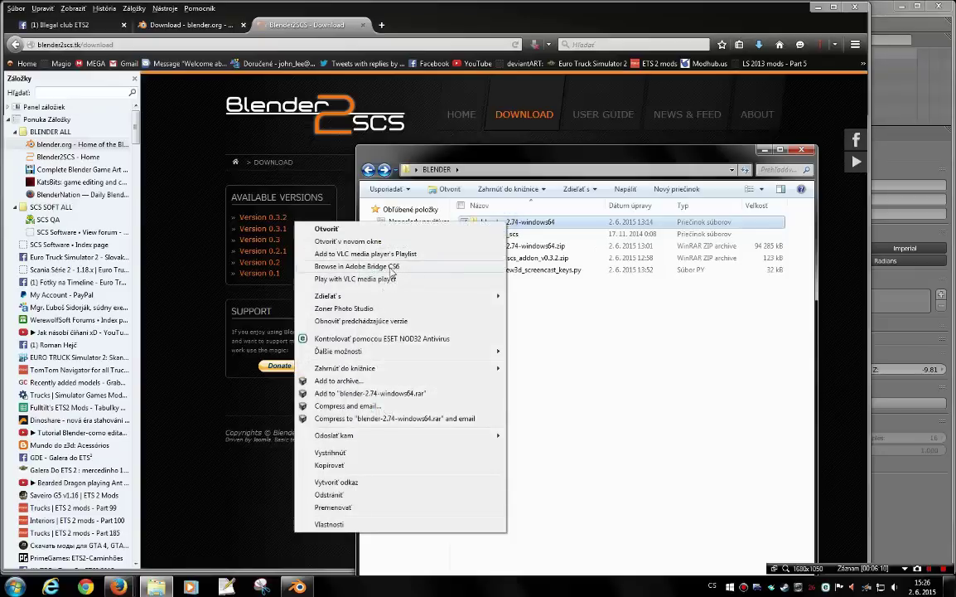
left_click(348, 241)
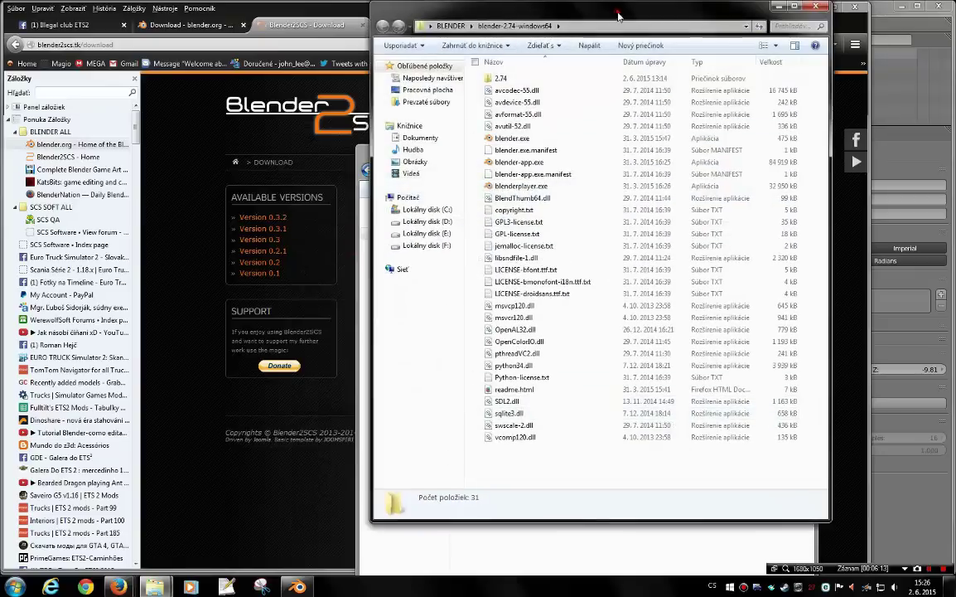
left_click_drag(618, 15, 272, 30)
left_click(654, 398)
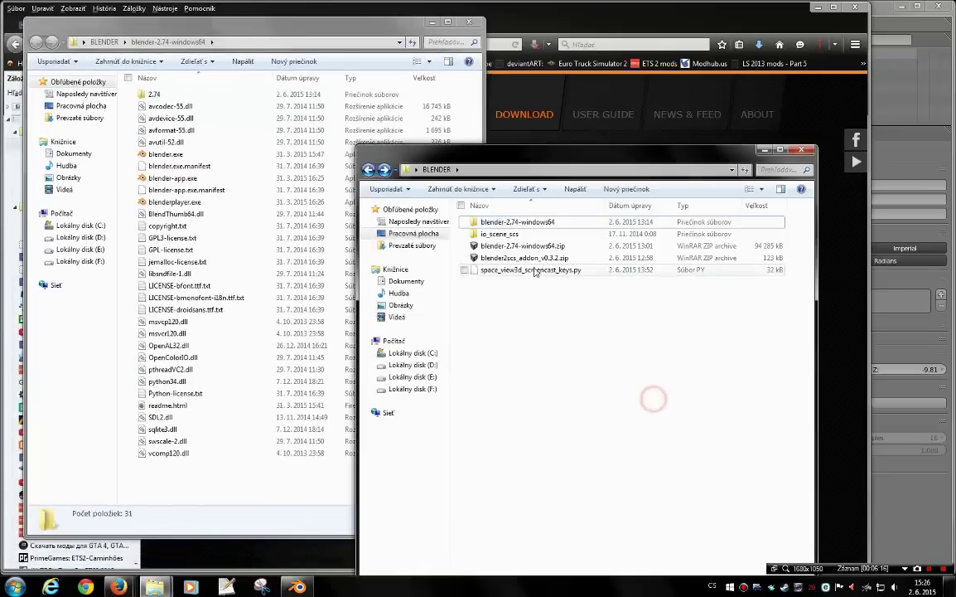
left_click(501, 234)
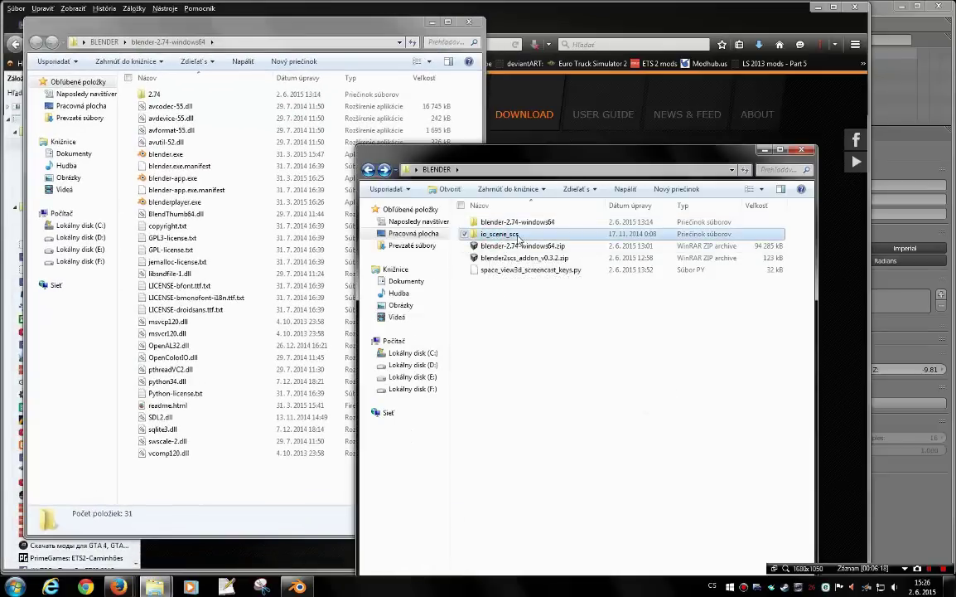
left_click_drag(569, 164, 696, 118)
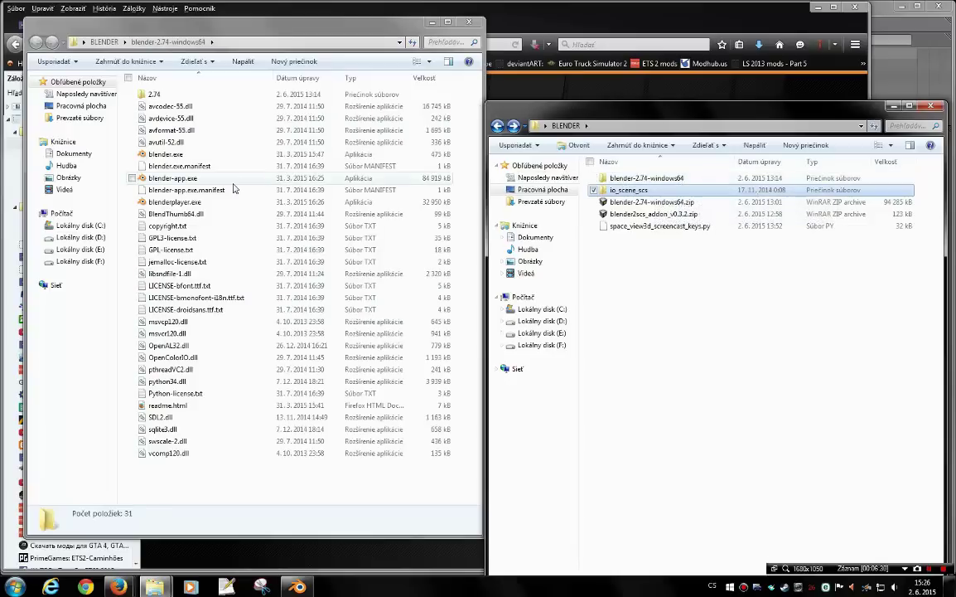
double_click(148, 95)
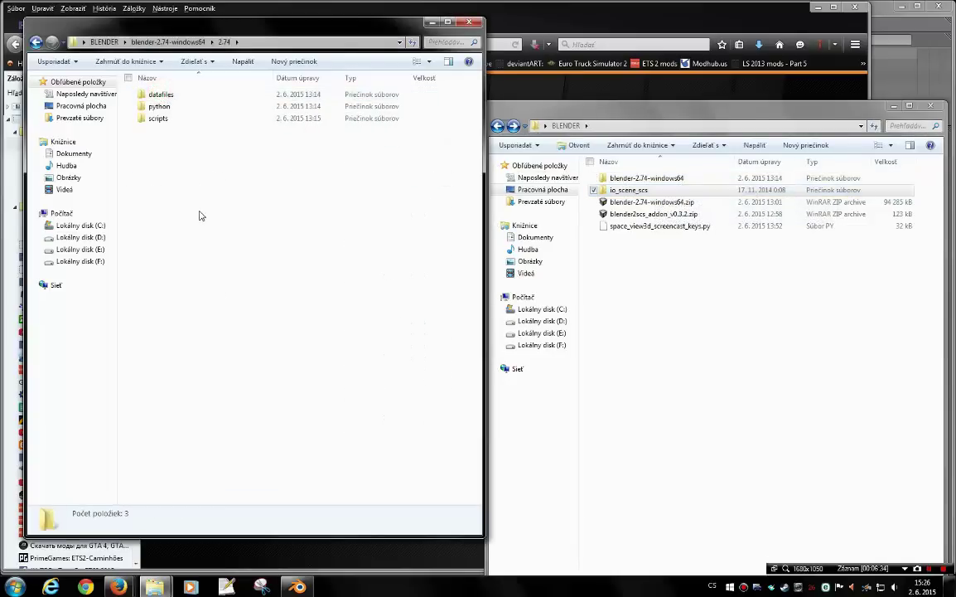
left_click(160, 122)
double_click(160, 120)
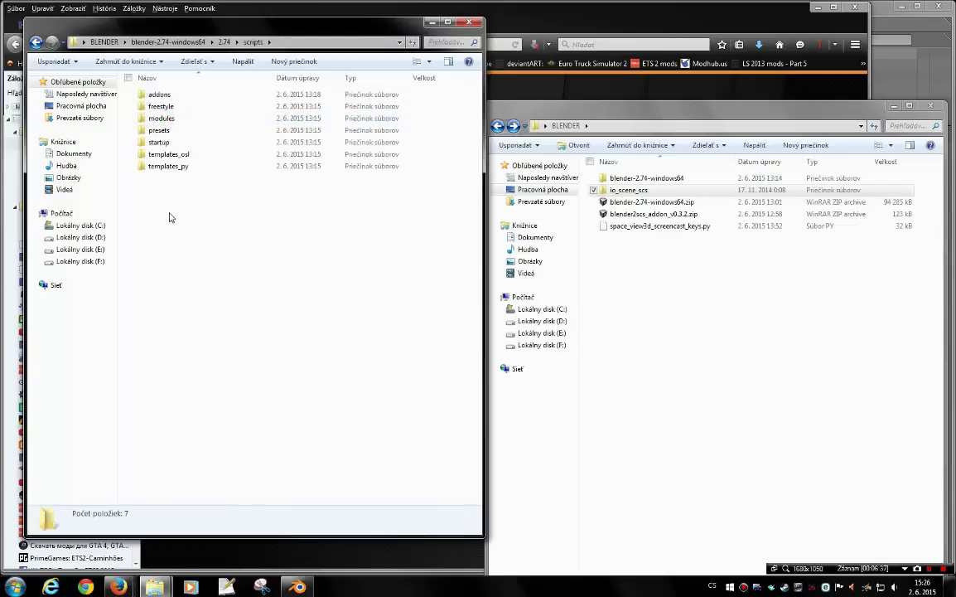
double_click(158, 96)
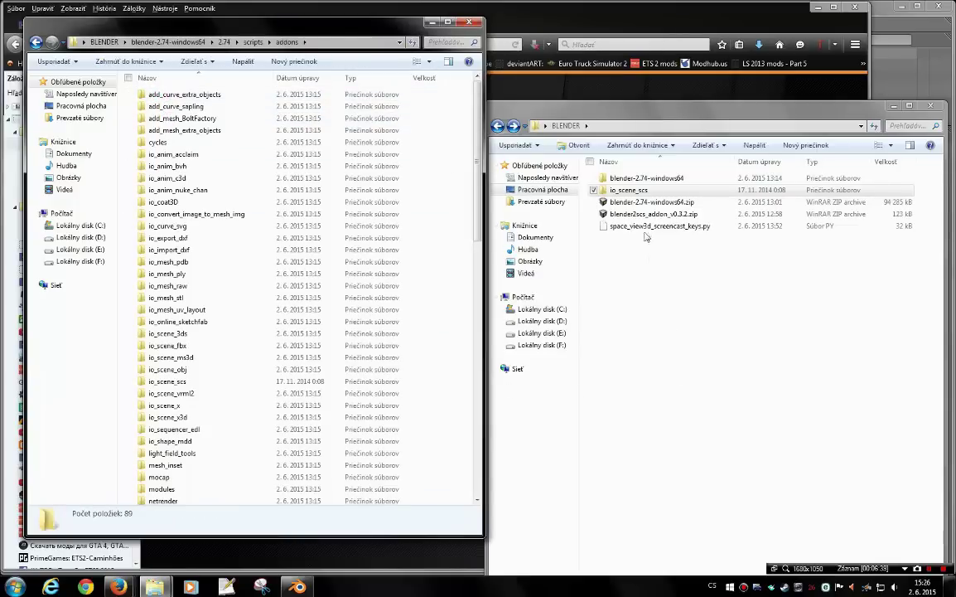
Move io_scene_scs into the addons folder, merging and replacing the older files
left_click_drag(626, 193, 672, 344)
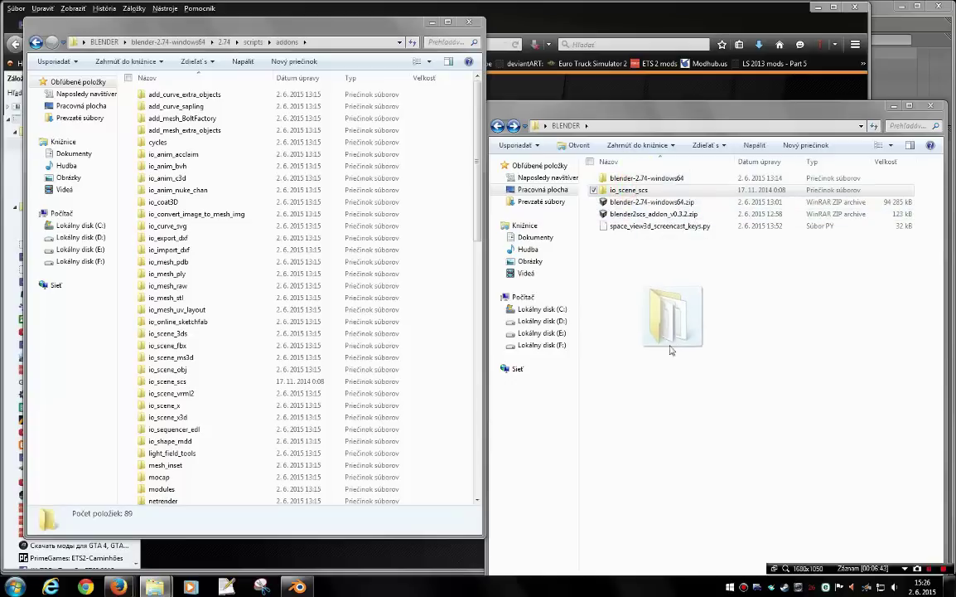
left_click_drag(672, 344, 463, 438)
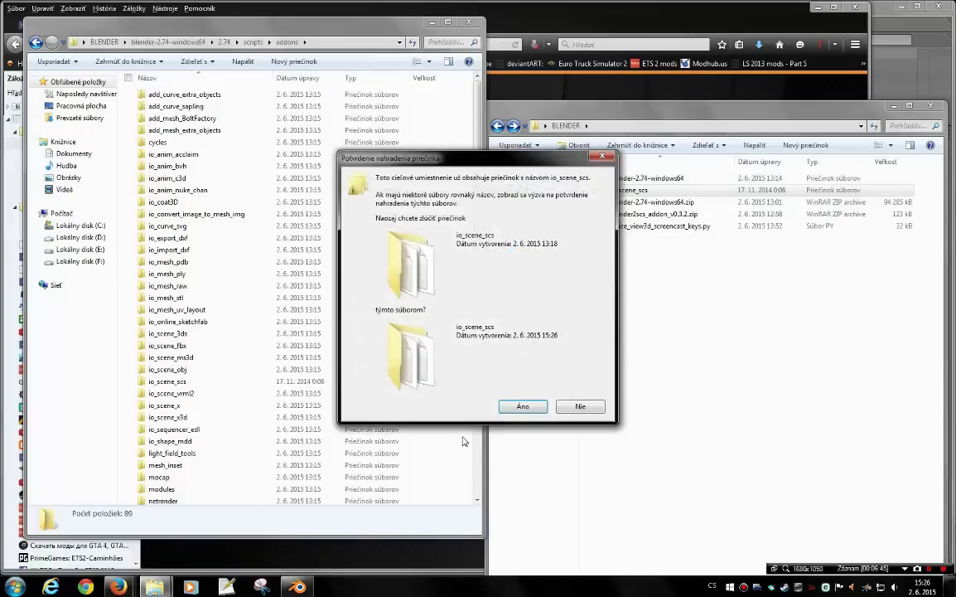
left_click(534, 404)
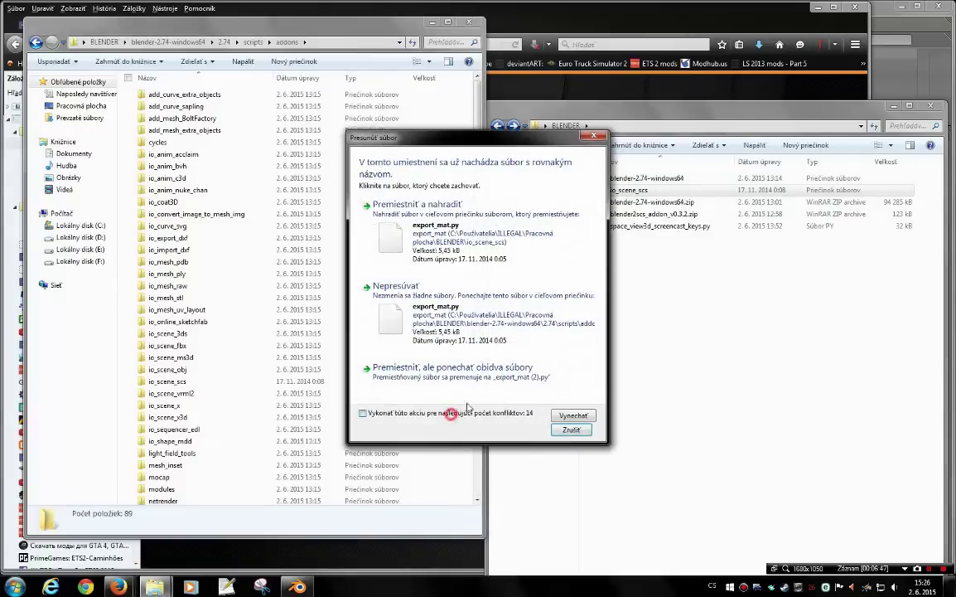
left_click(431, 240)
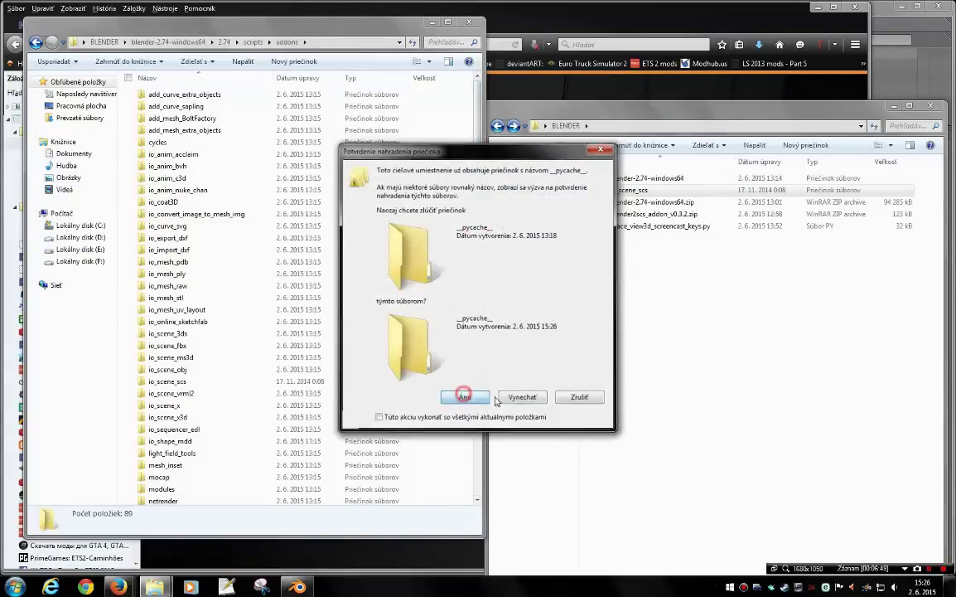
left_click(465, 398)
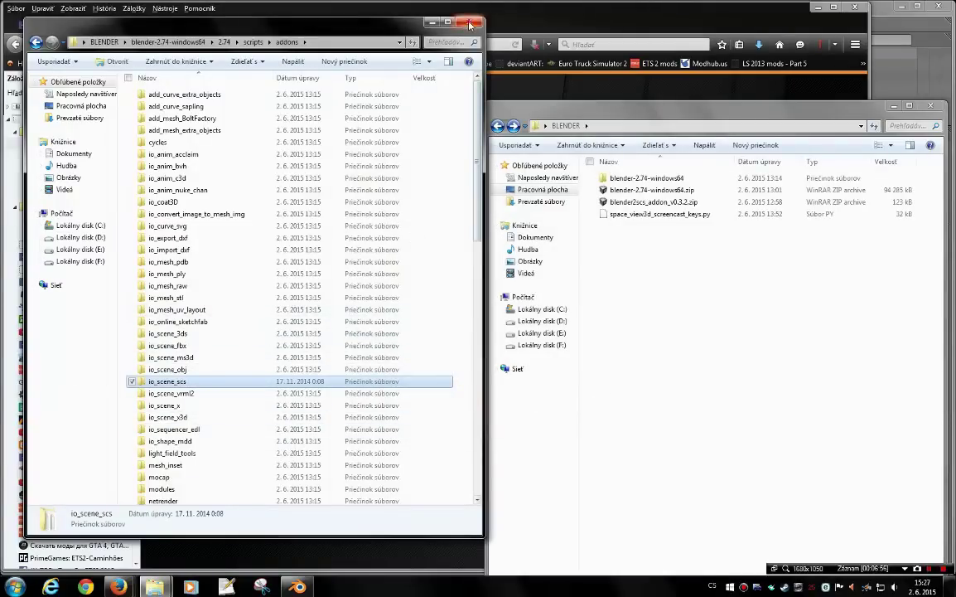
left_click(431, 22)
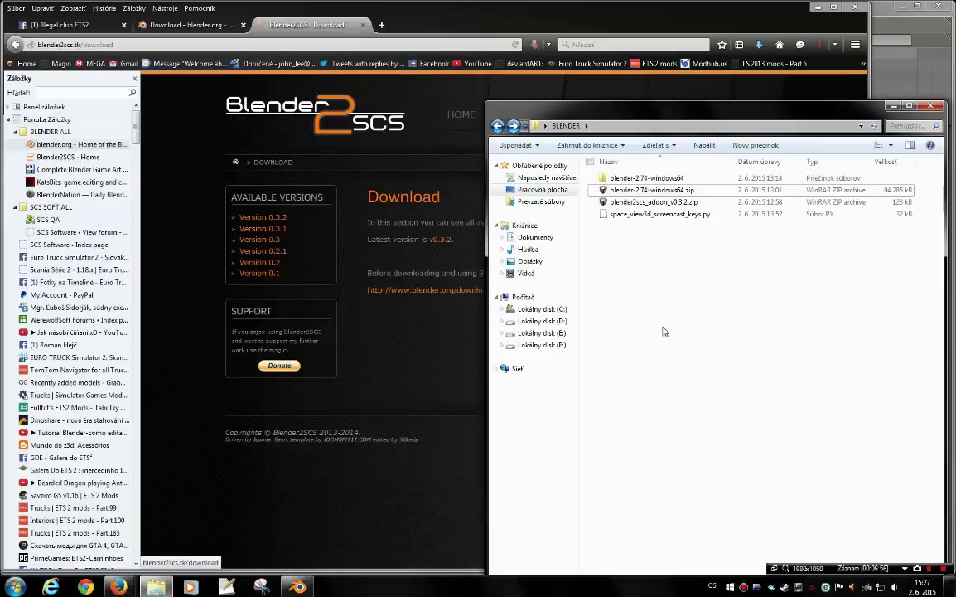
Minimize the browser, the Explorer folder window and Blender to reveal the desktop
left_click(817, 7)
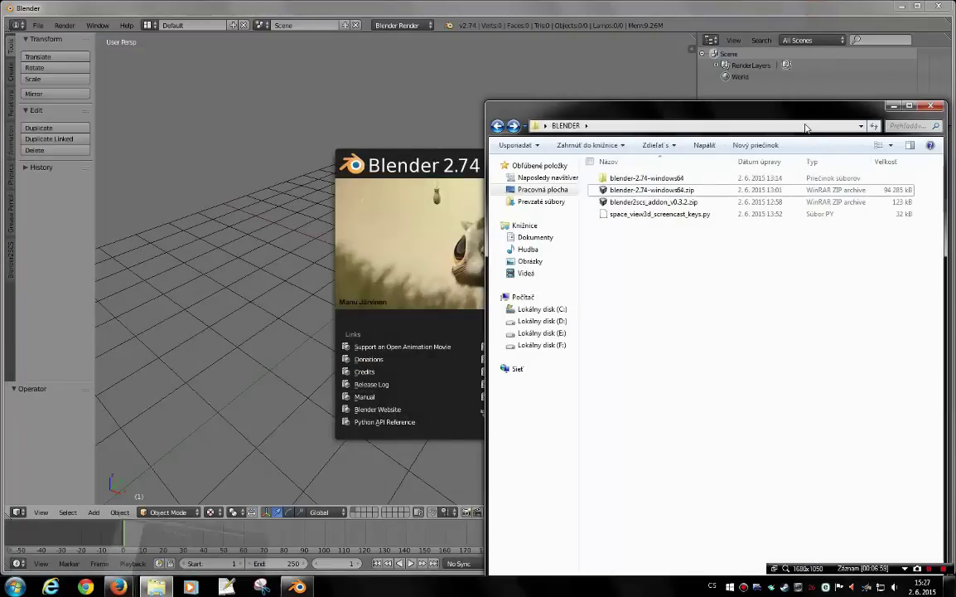
left_click(894, 106)
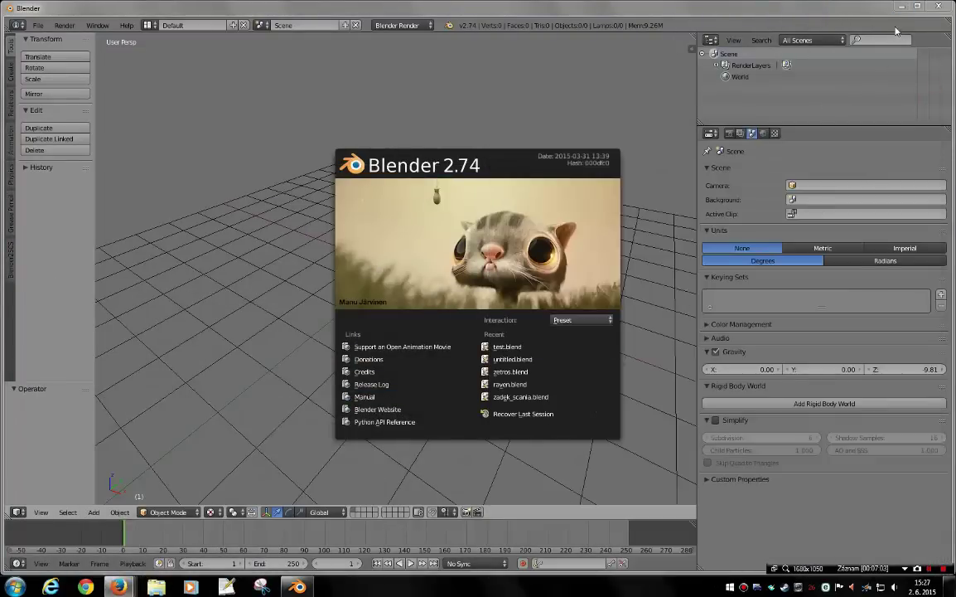
left_click(902, 7)
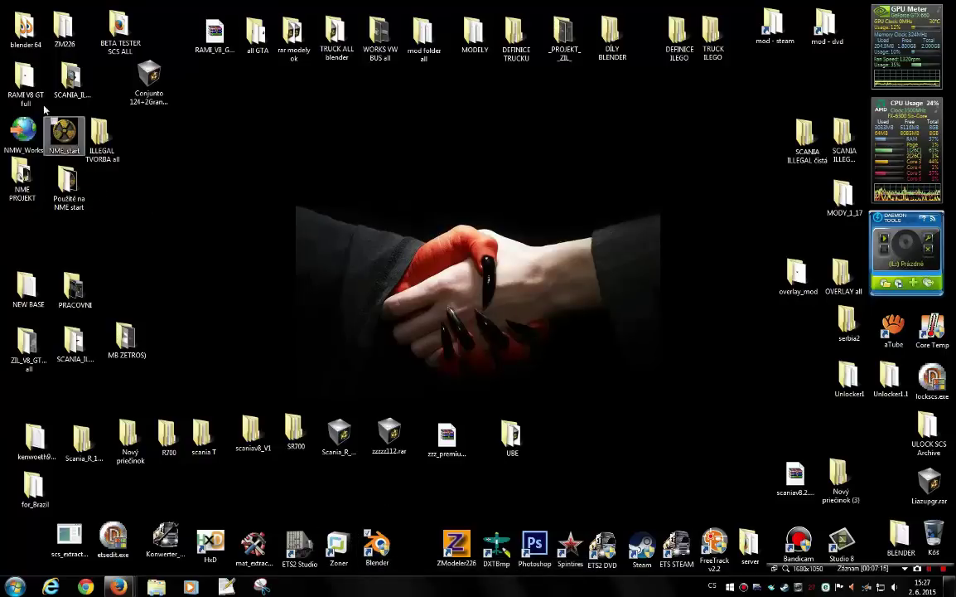
Check blender.exe's options in the blender 64 folder, then relaunch Blender 2.74 from the desktop
double_click(25, 29)
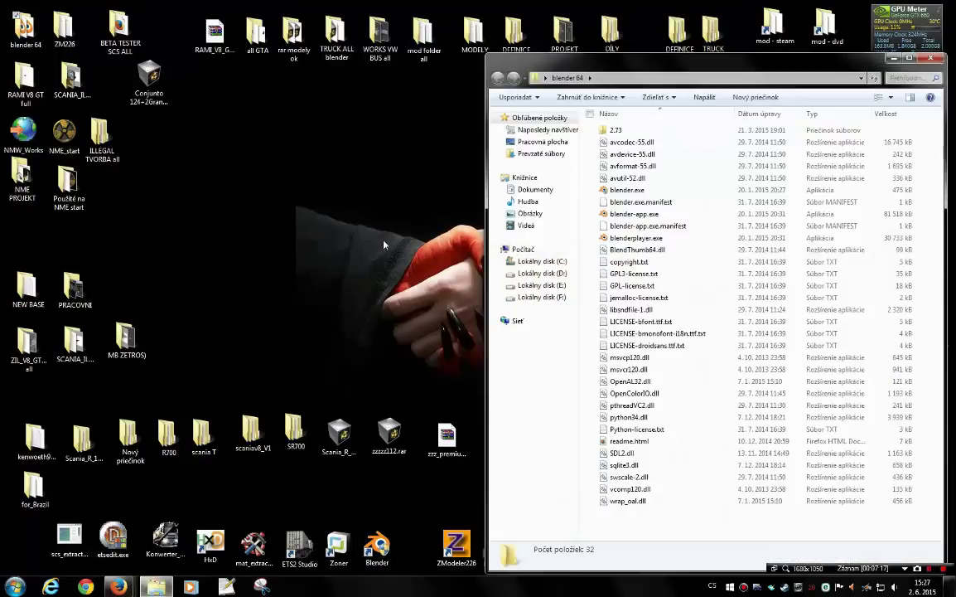
right_click(620, 189)
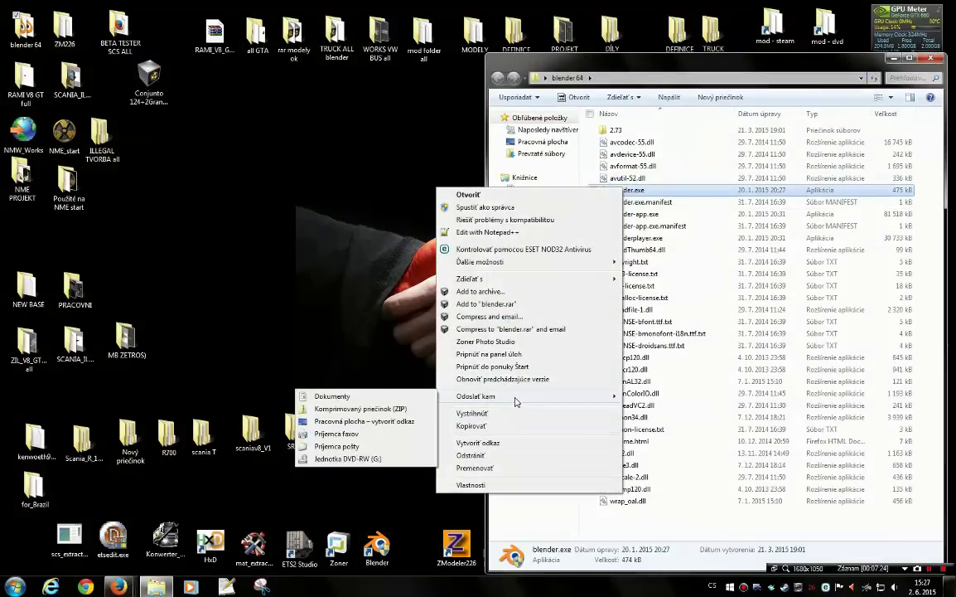
mouse_move(530, 396)
left_click(365, 422)
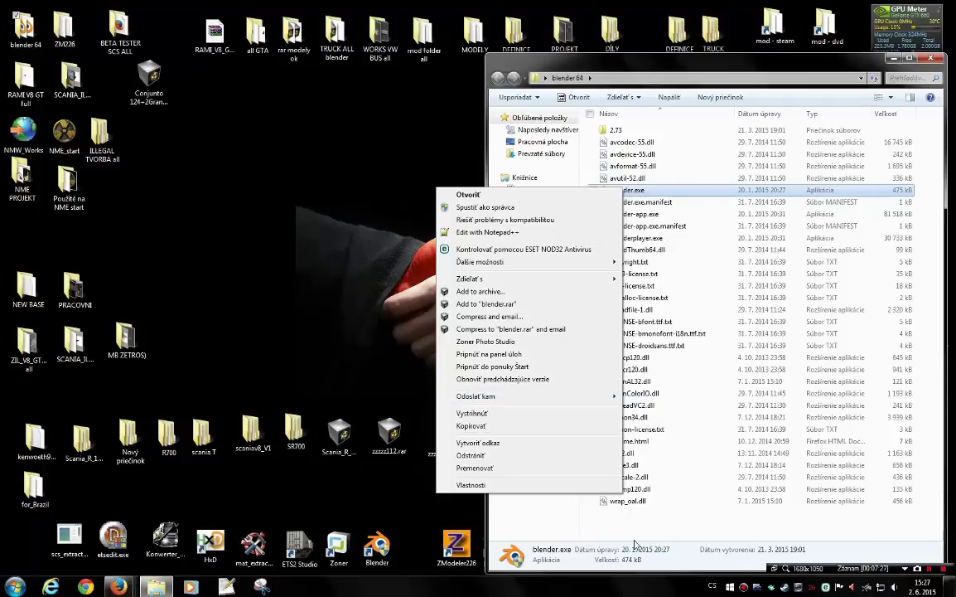
left_click(893, 58)
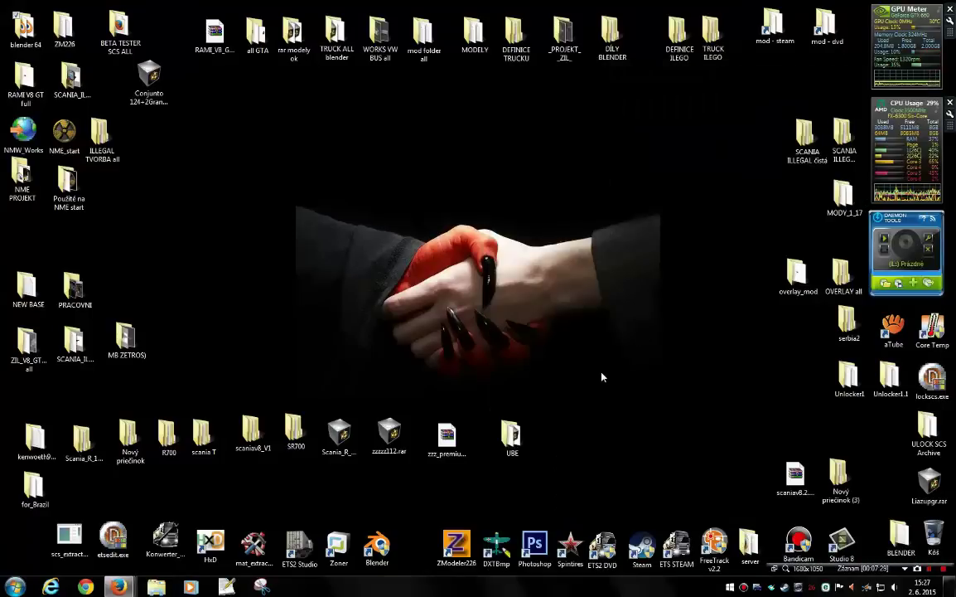
left_click(100, 137)
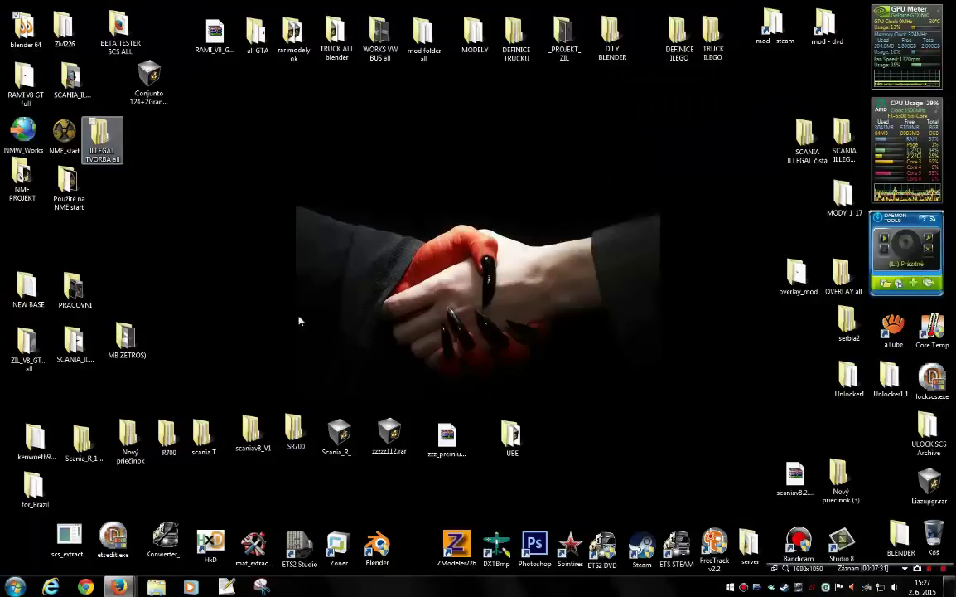
left_click(381, 497)
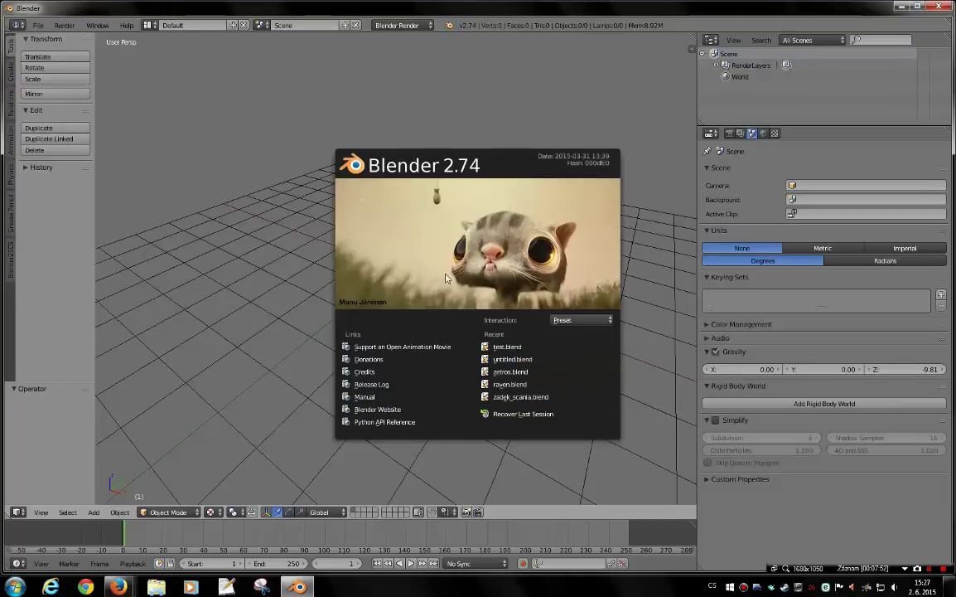
Dismiss the splash screen and zoom the empty scene's 3D view
left_click(464, 257)
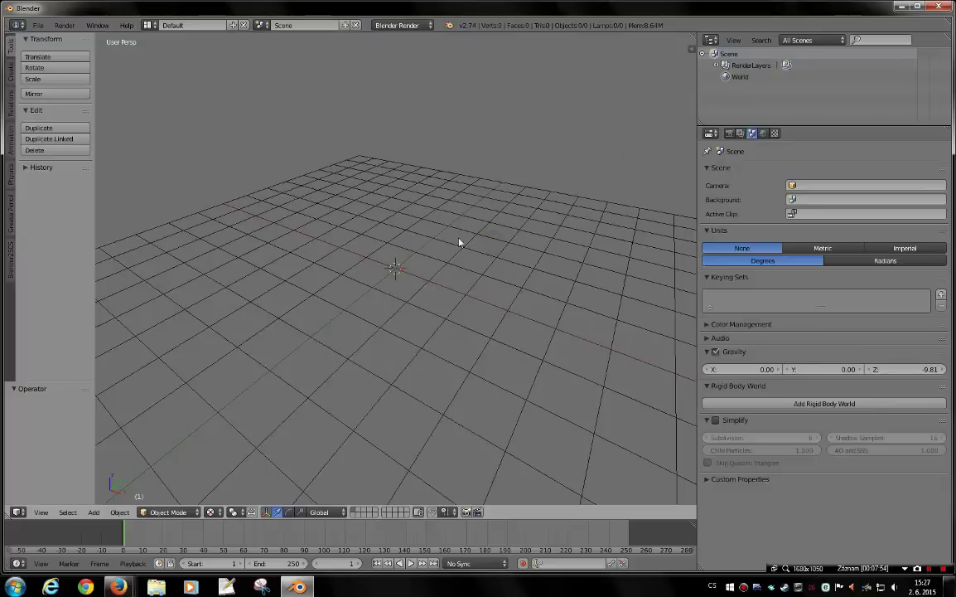
scroll(420, 259, "down", 4)
scroll(416, 266, "down", 2)
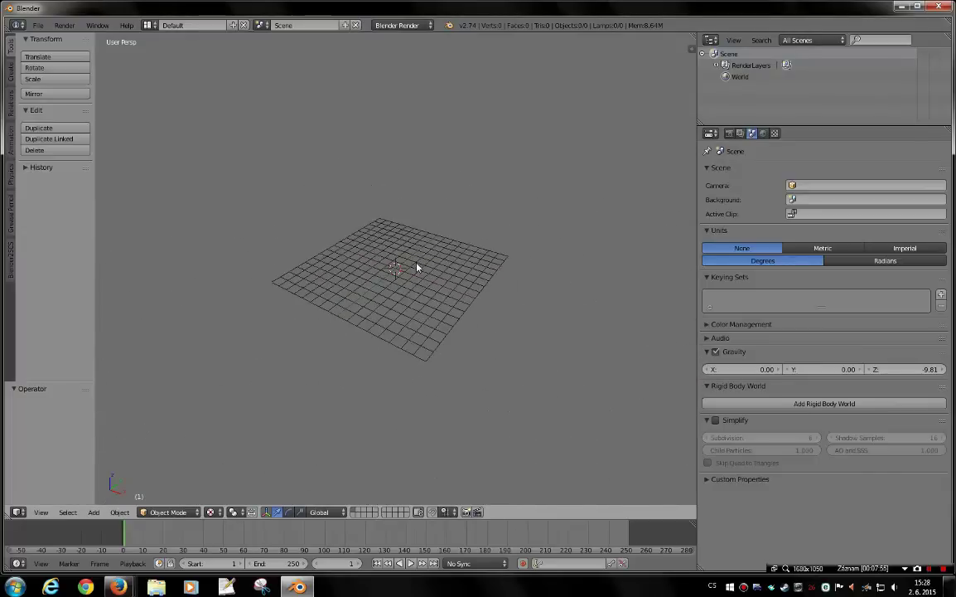
scroll(416, 267, "up", 2)
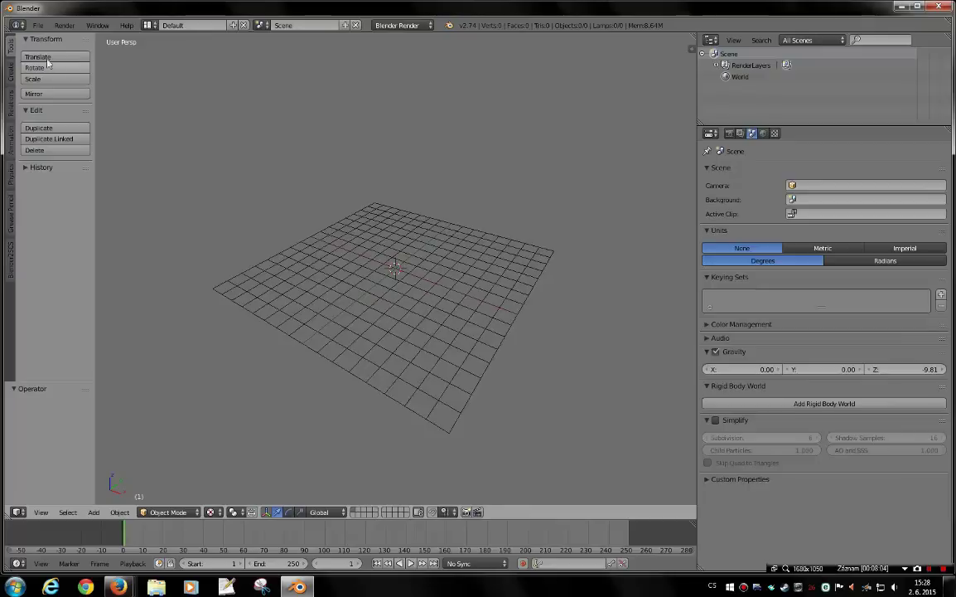
left_click(37, 27)
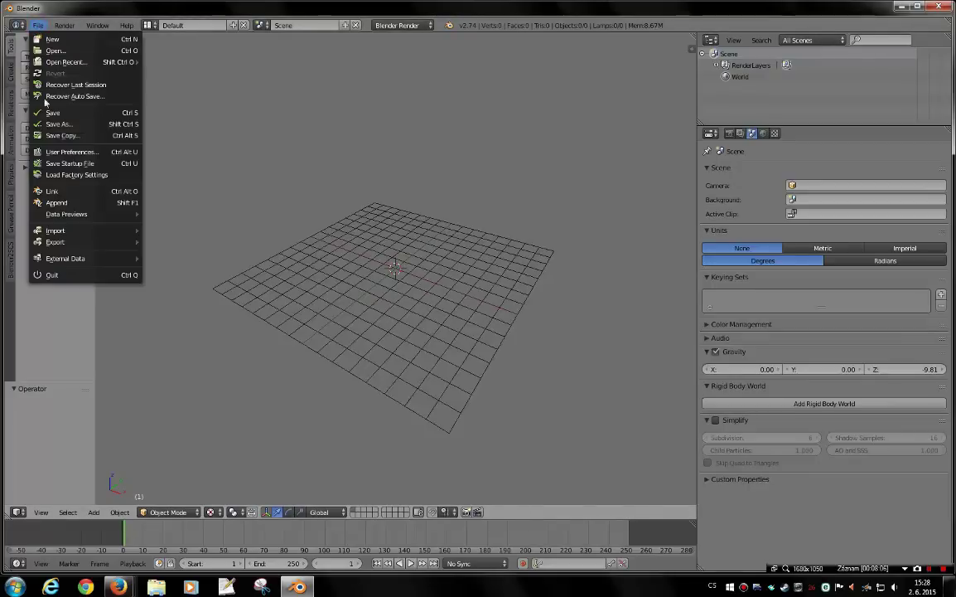
Find Blender2SCS with an 'scs' add-on search in User Preferences, tick it, and save user settings
left_click(78, 153)
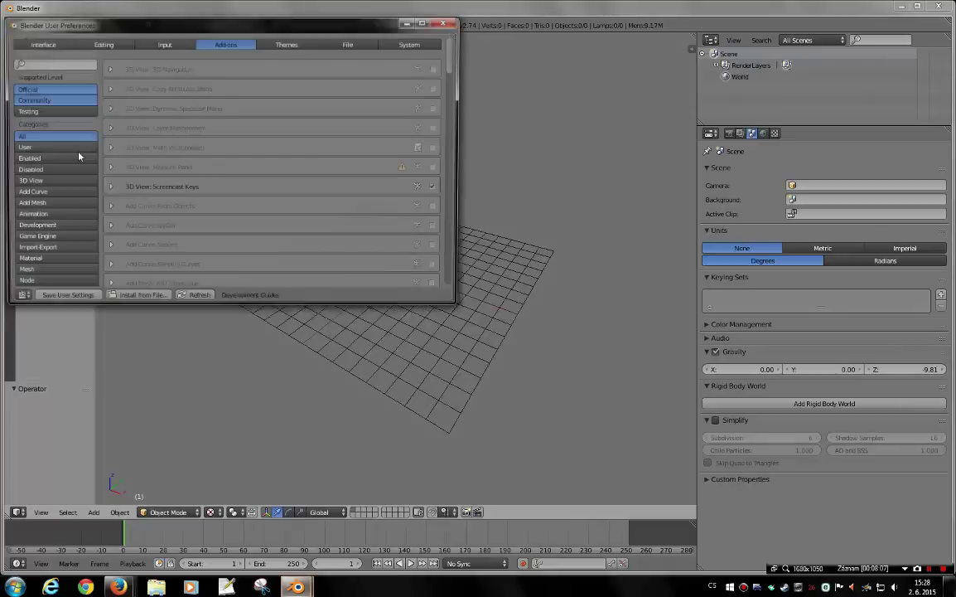
left_click(212, 28)
left_click_drag(278, 69, 382, 155)
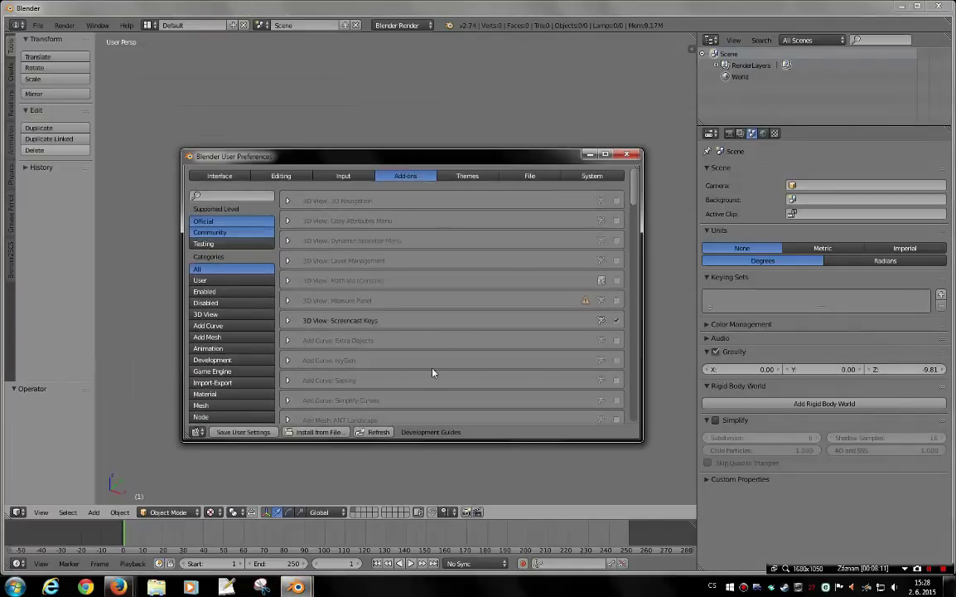
left_click(210, 178)
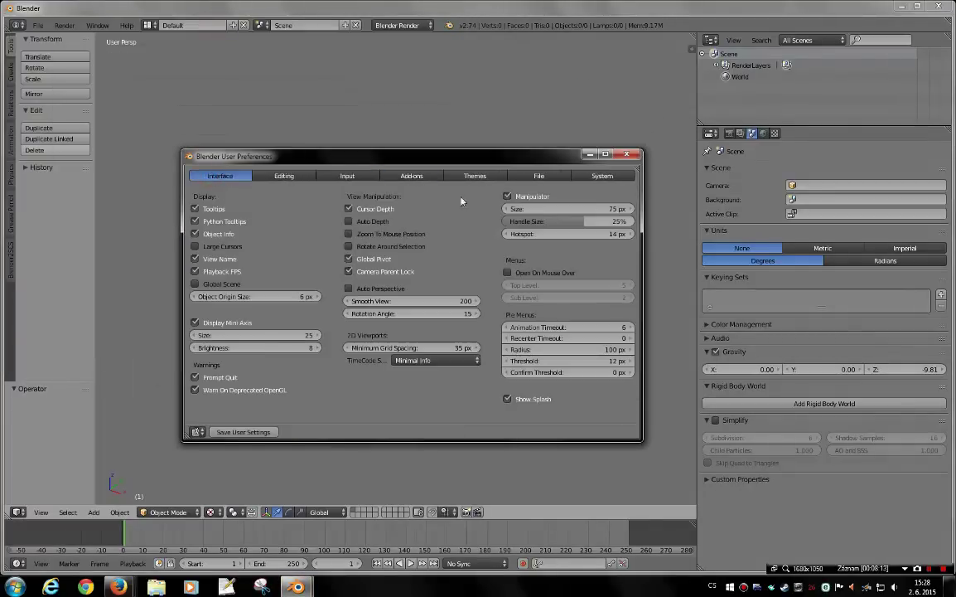
left_click(412, 176)
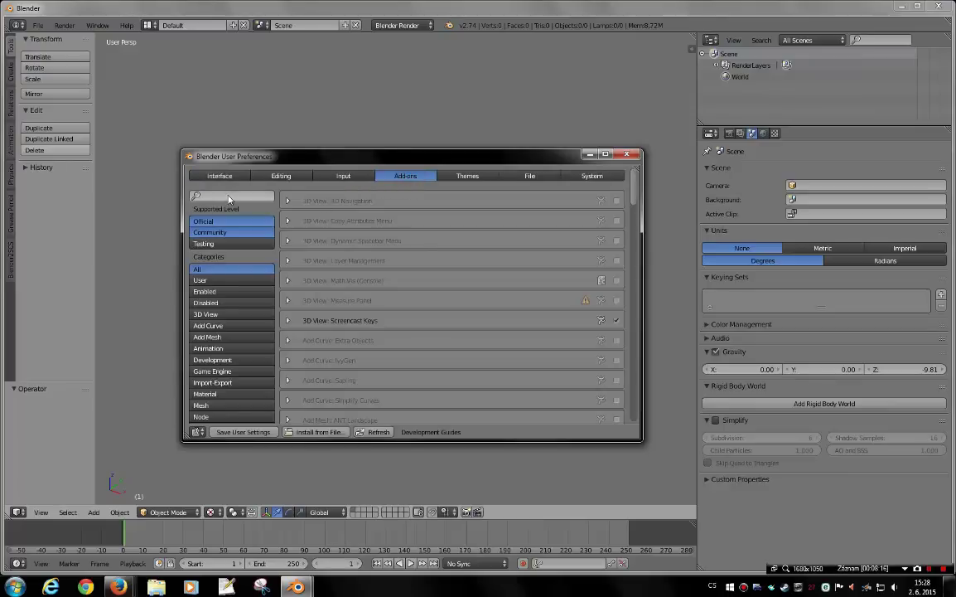
left_click(228, 196)
type("s")
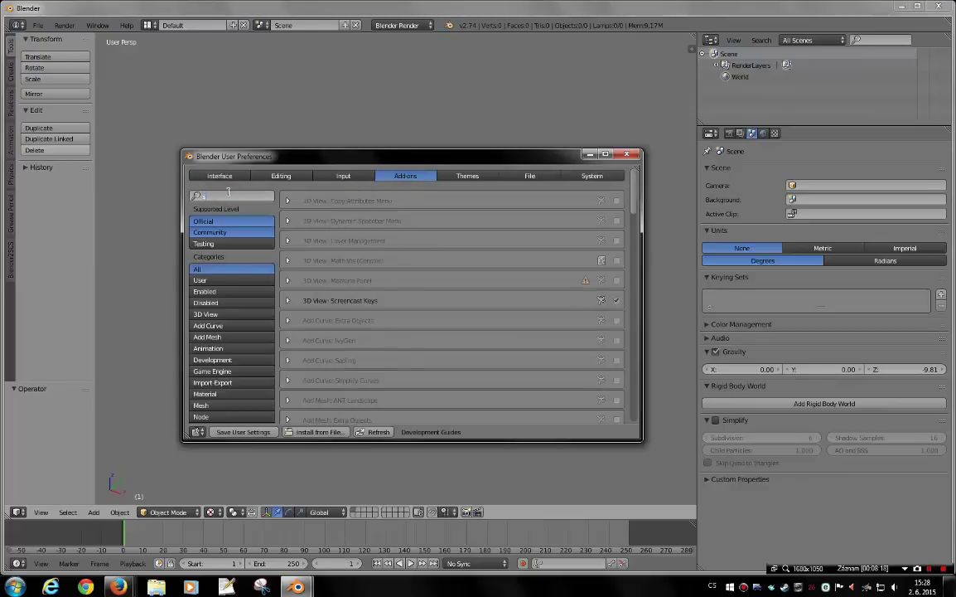
type("cs")
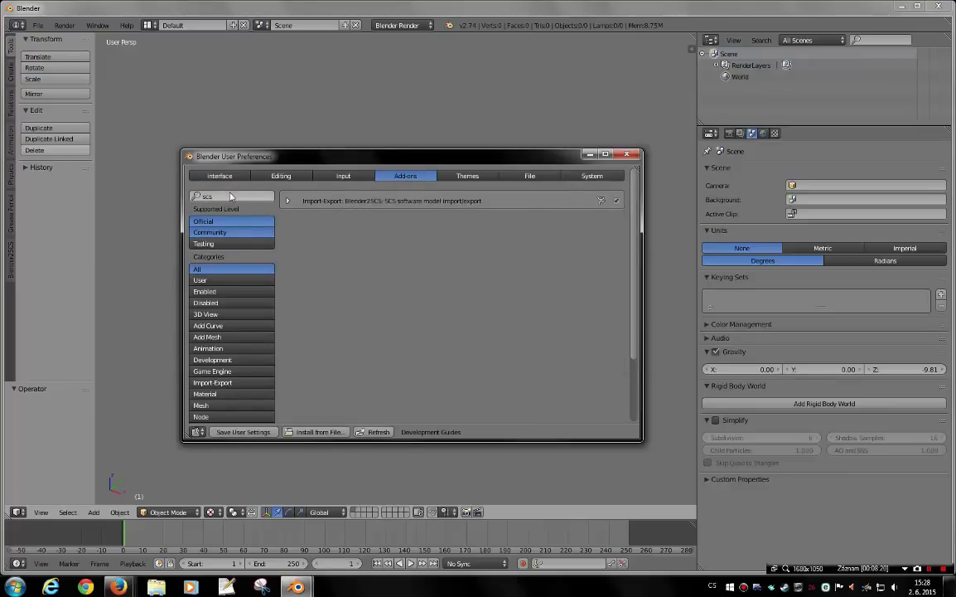
key("Return")
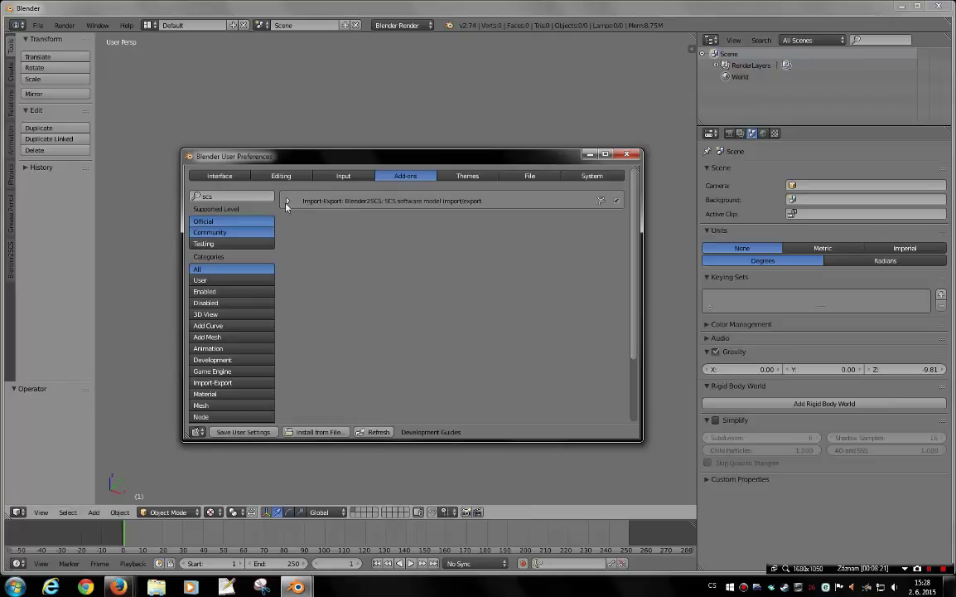
left_click(288, 201)
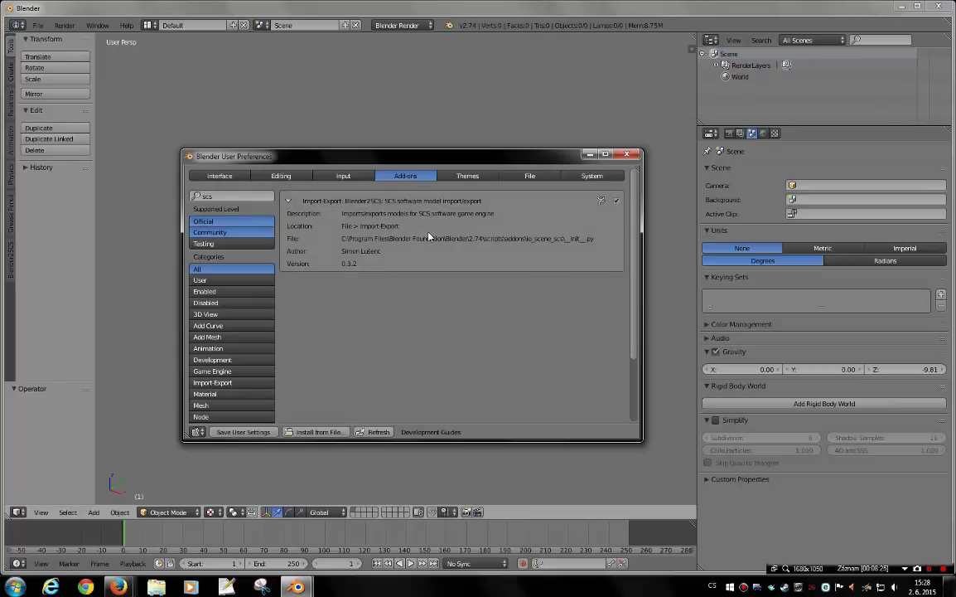
left_click(616, 200)
left_click(240, 433)
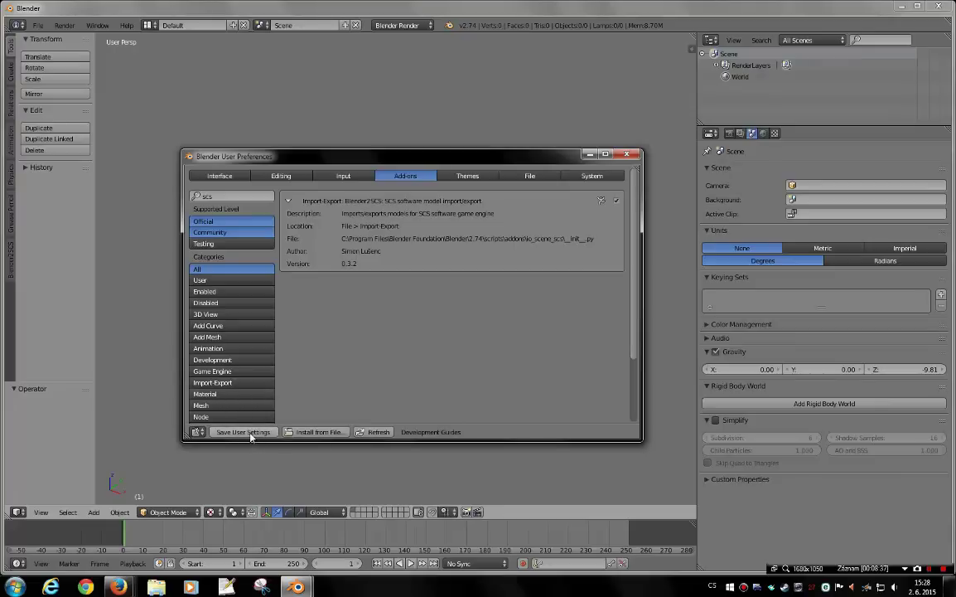
left_click(630, 154)
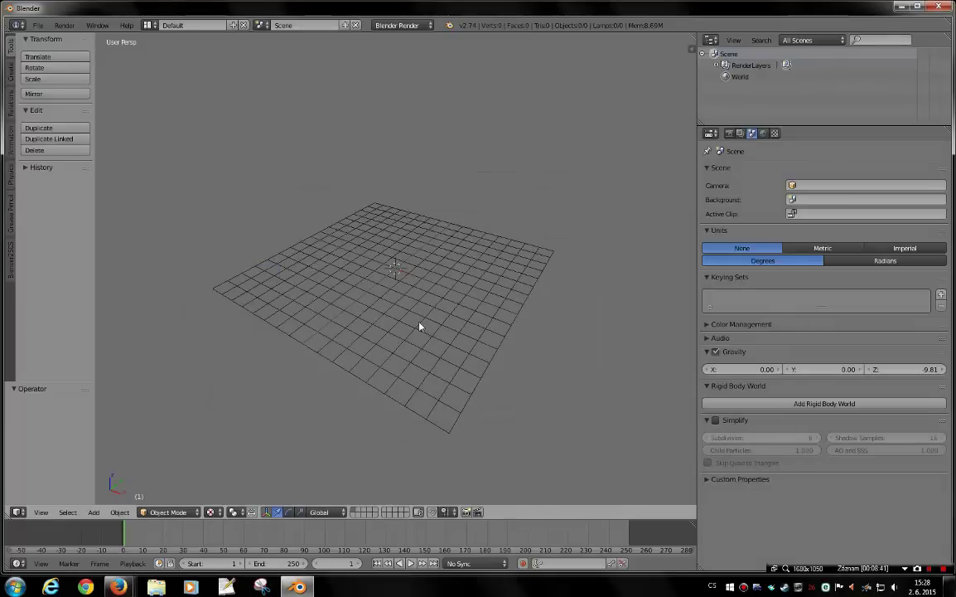
Quit Blender with Alt+F4 and relaunch it from the desktop icon
key("alt+F4")
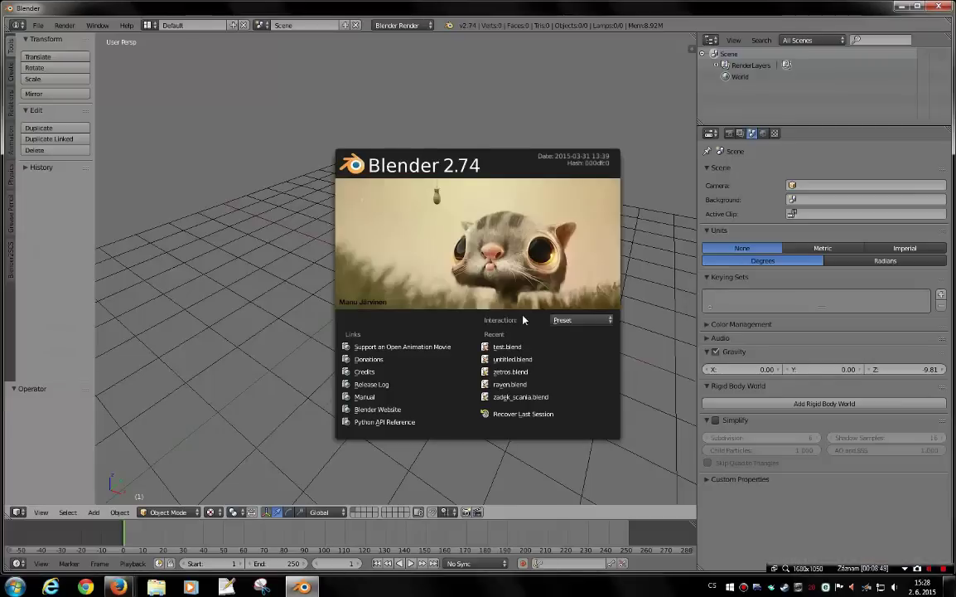
left_click(492, 240)
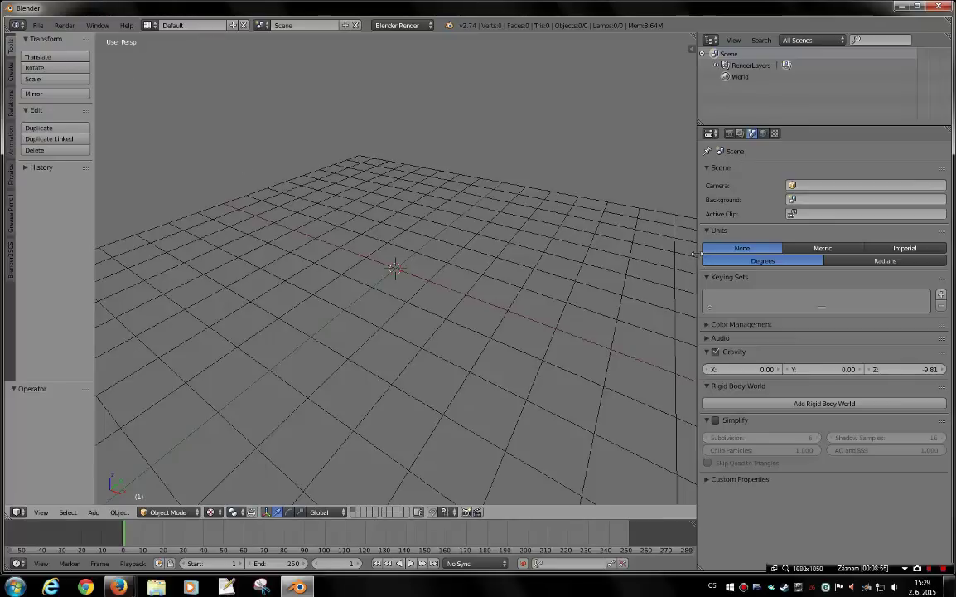
Widen the 3D view by dragging its divider right, and start an import from File
left_click_drag(698, 249, 770, 246)
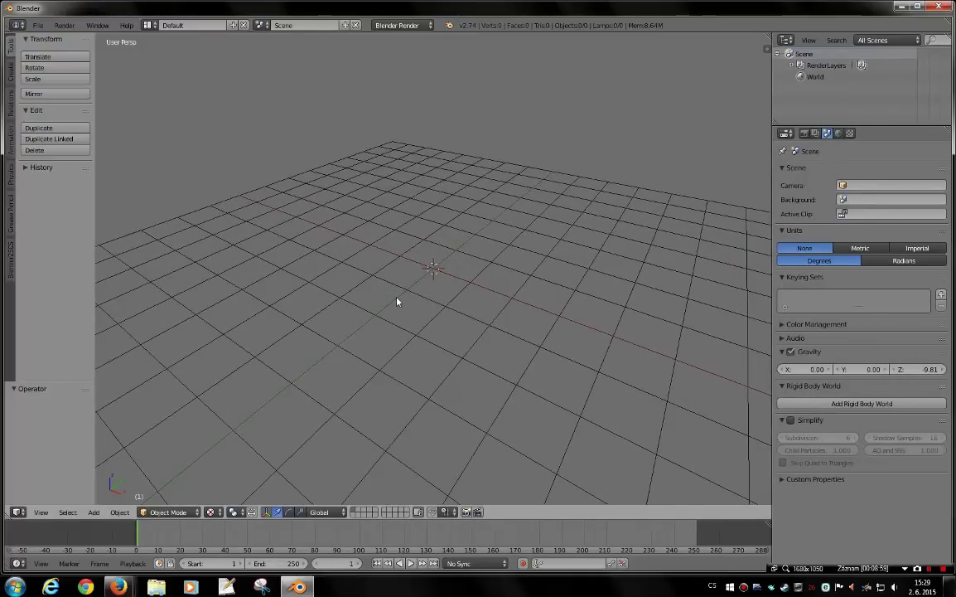
left_click(38, 25)
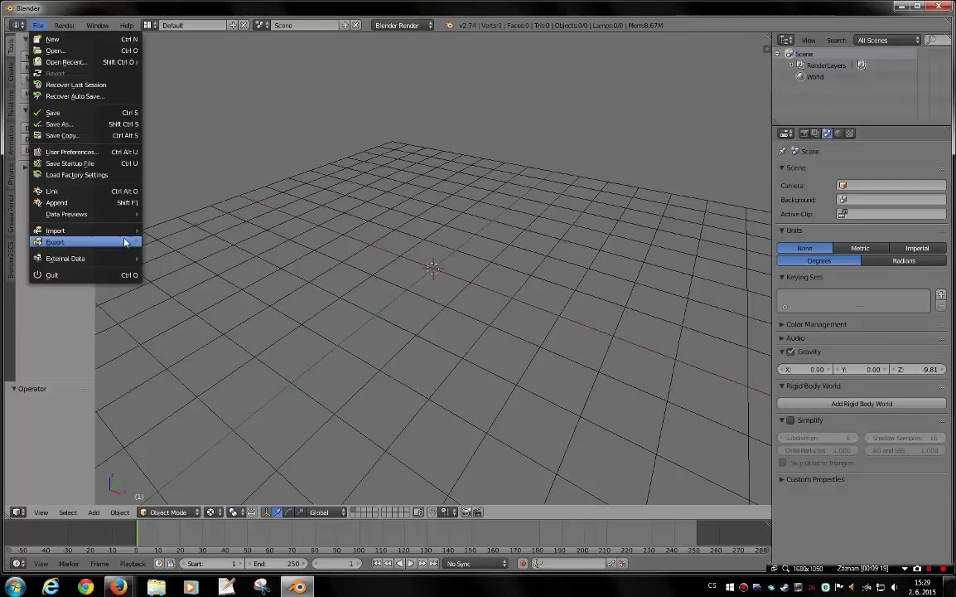
mouse_move(83, 231)
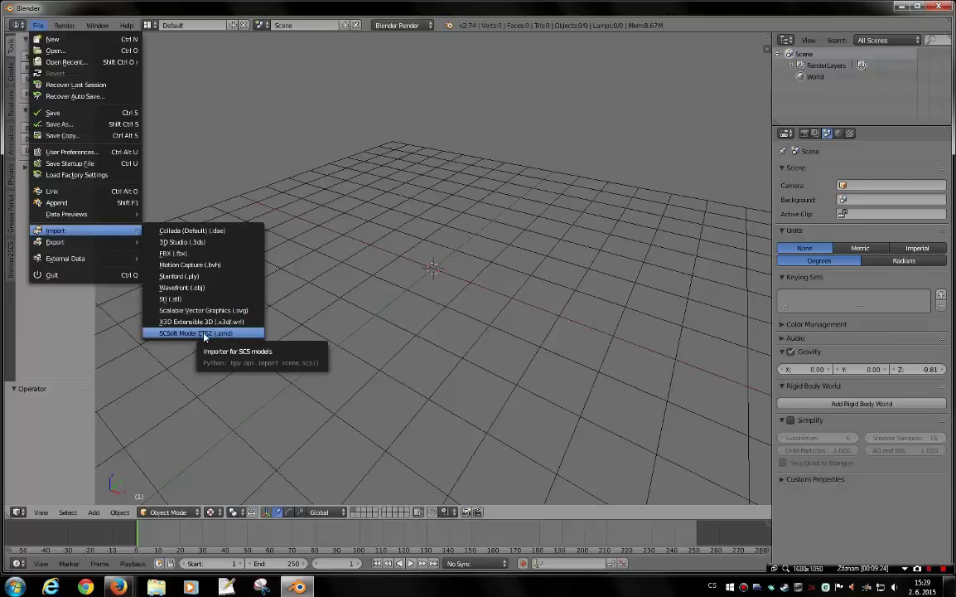
In the SCSoft Model ETS2 (.pmd) importer, clear recents and set NEW BASE as the SCS base path
left_click(209, 335)
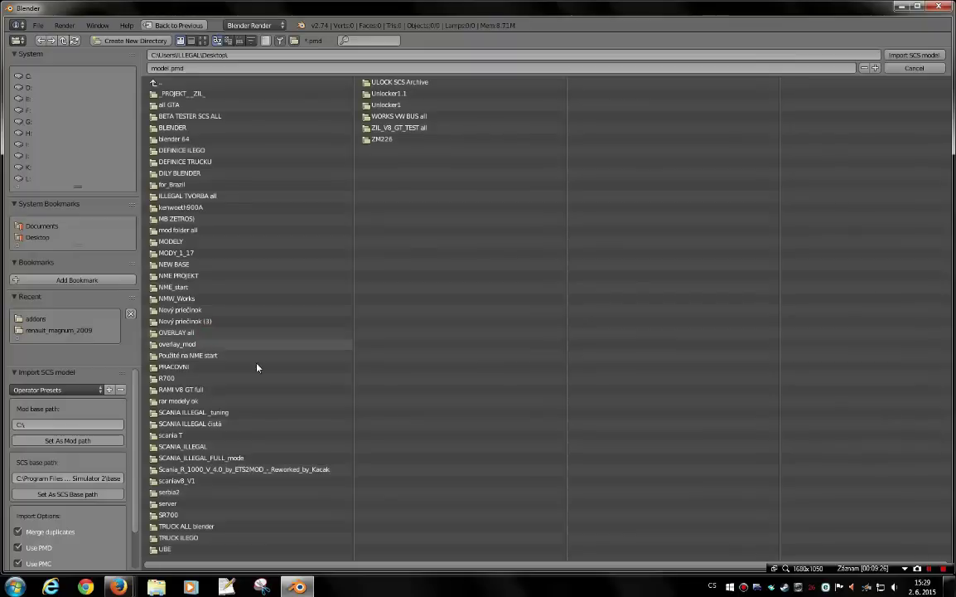
left_click(130, 313)
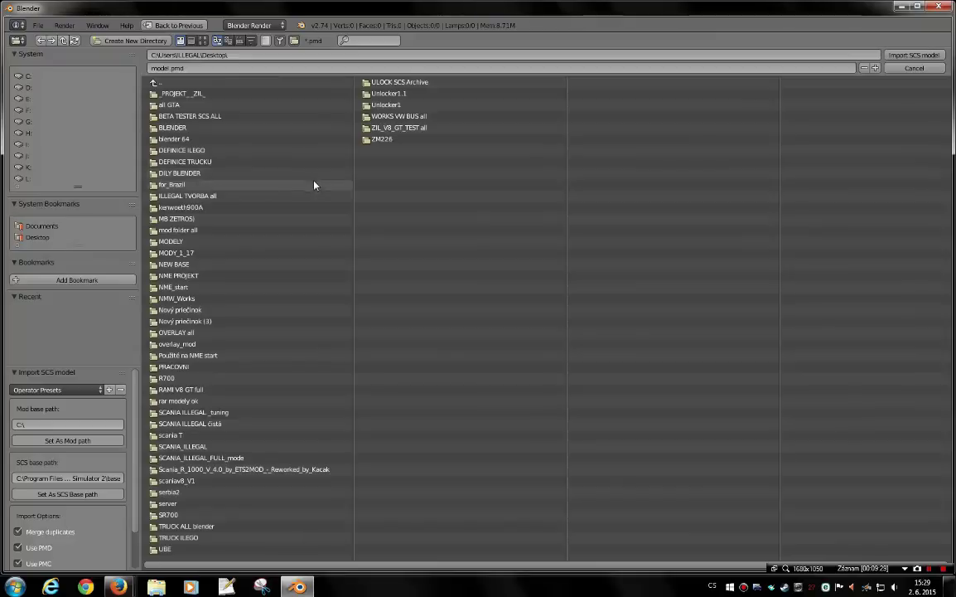
left_click(175, 264)
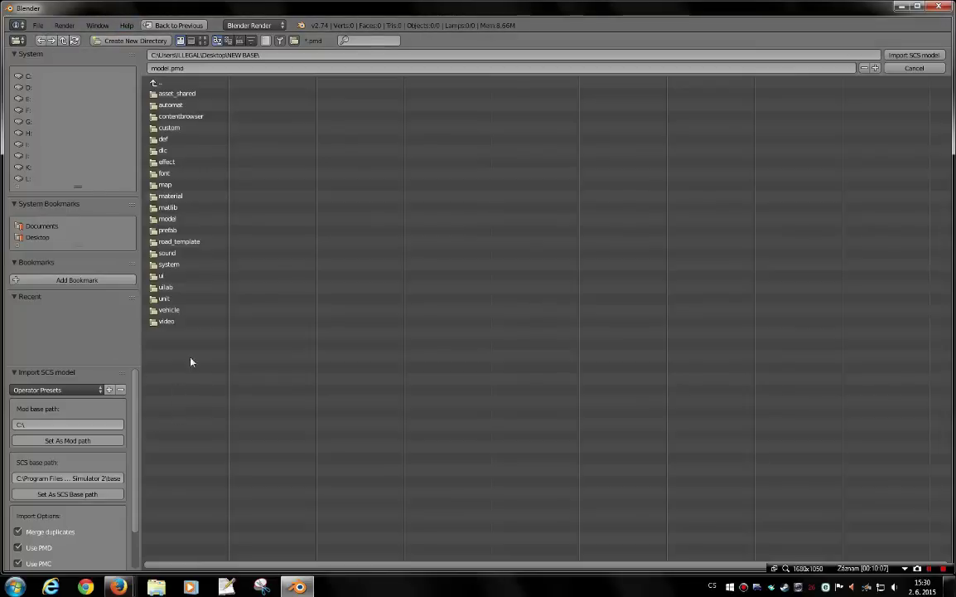
left_click(45, 237)
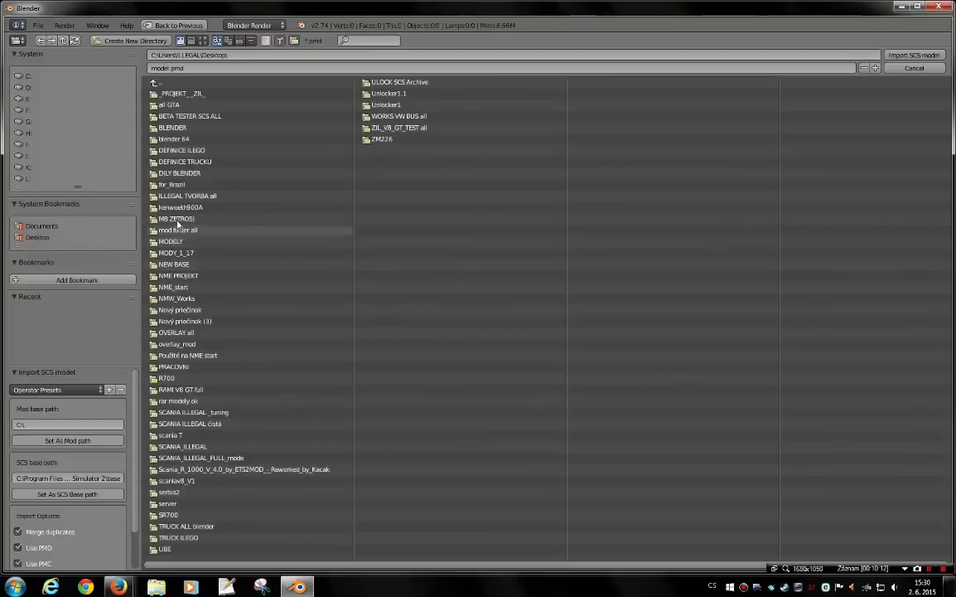
left_click(168, 264)
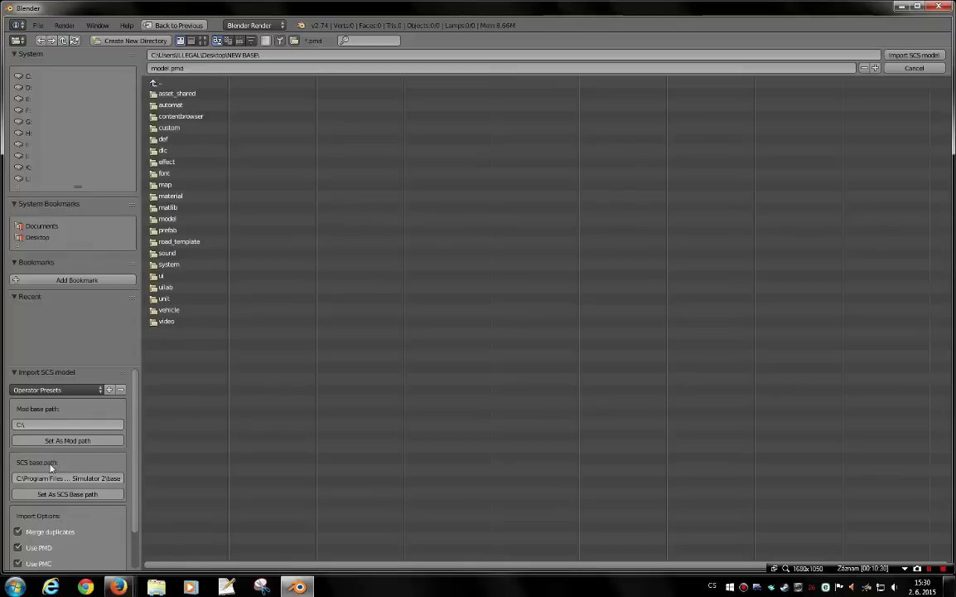
left_click(69, 495)
Browse into vehicle > truck > scania_rcab_2009 to list its .pmd models
left_click(171, 310)
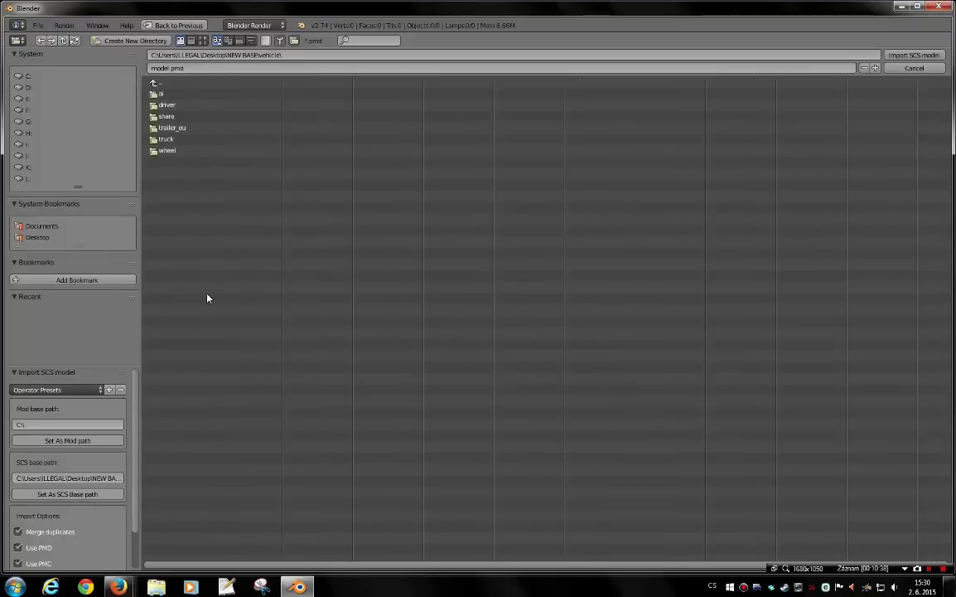
left_click(178, 139)
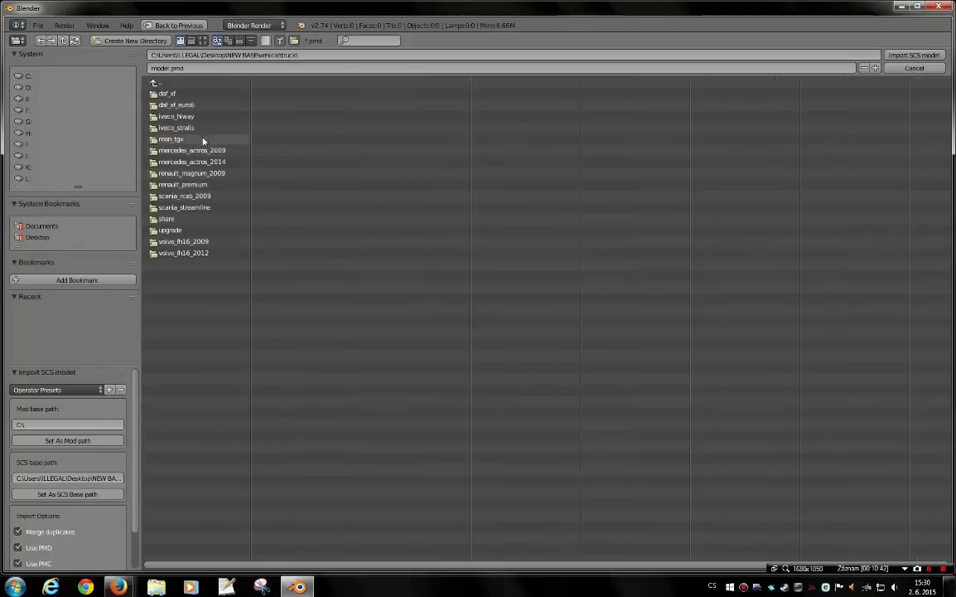
left_click(199, 196)
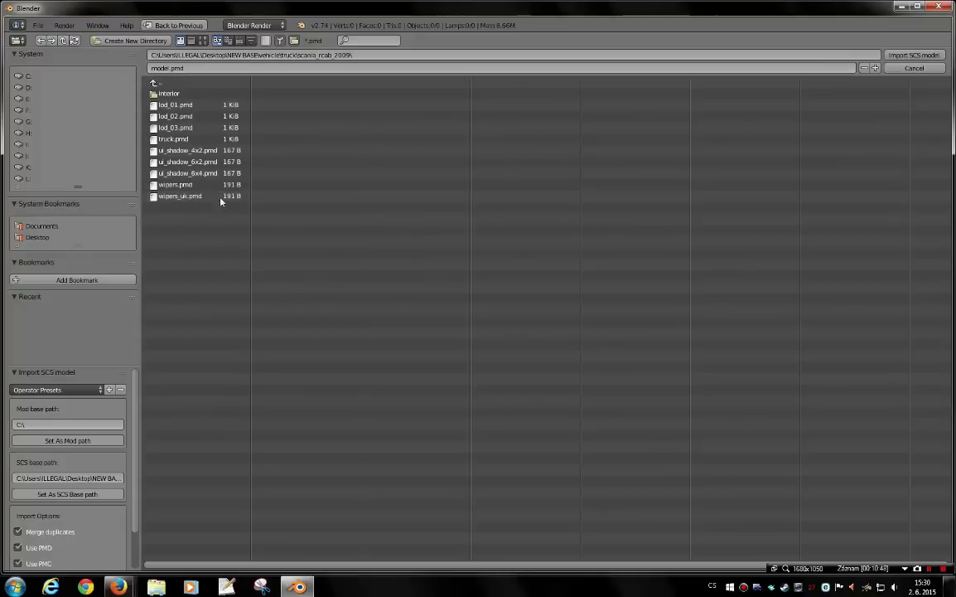
Select truck.pmd in scania_rcab_2009 and import it into the scene
left_click(172, 142)
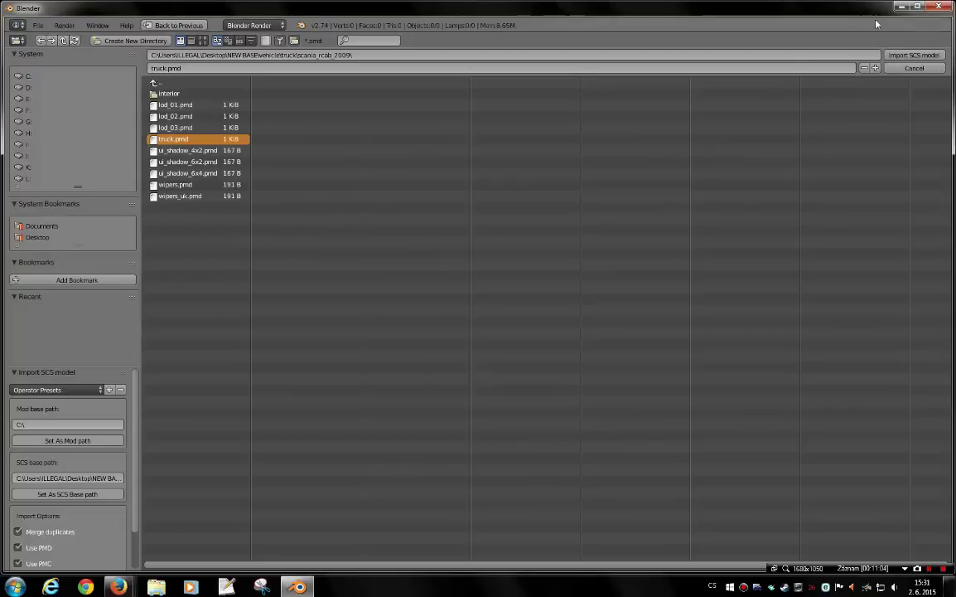
left_click(910, 57)
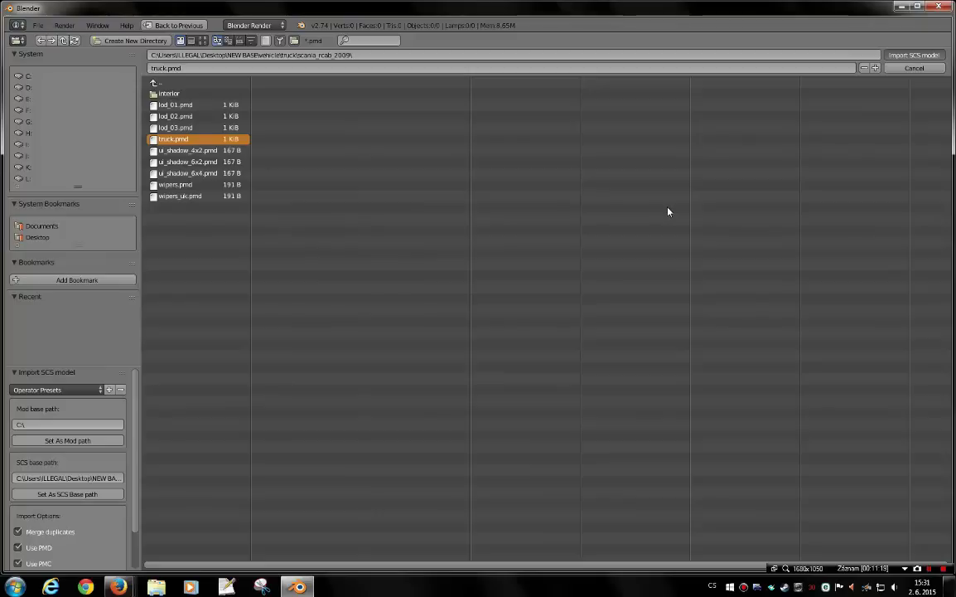
left_click(901, 56)
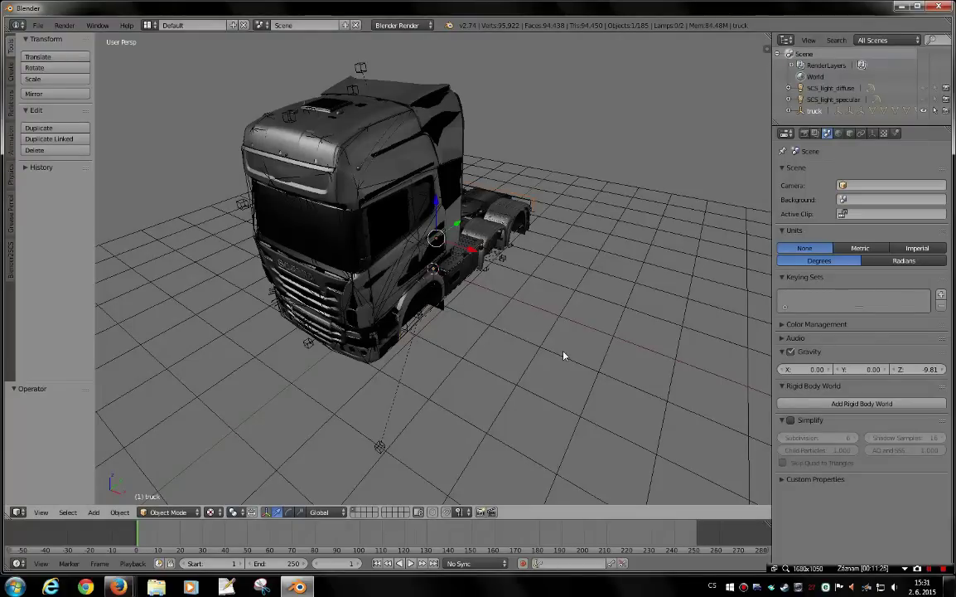
Orbit and zoom to inspect the truck from low side, front-quarter and rear views
middle_click_drag(564, 356, 548, 315)
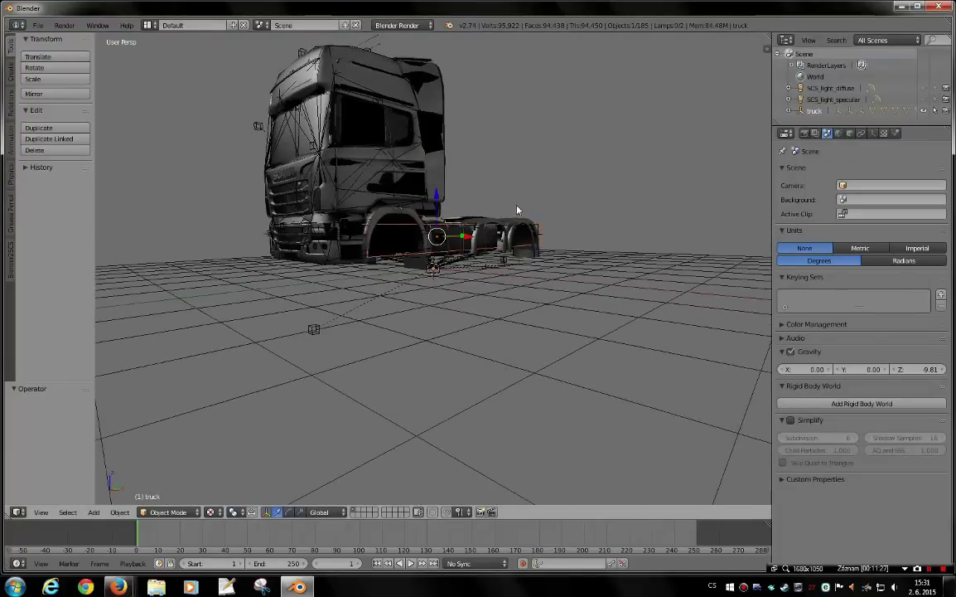
mouse_move(517, 210)
middle_mouse_down()
mouse_move(458, 323)
mouse_move(422, 319)
middle_mouse_up()
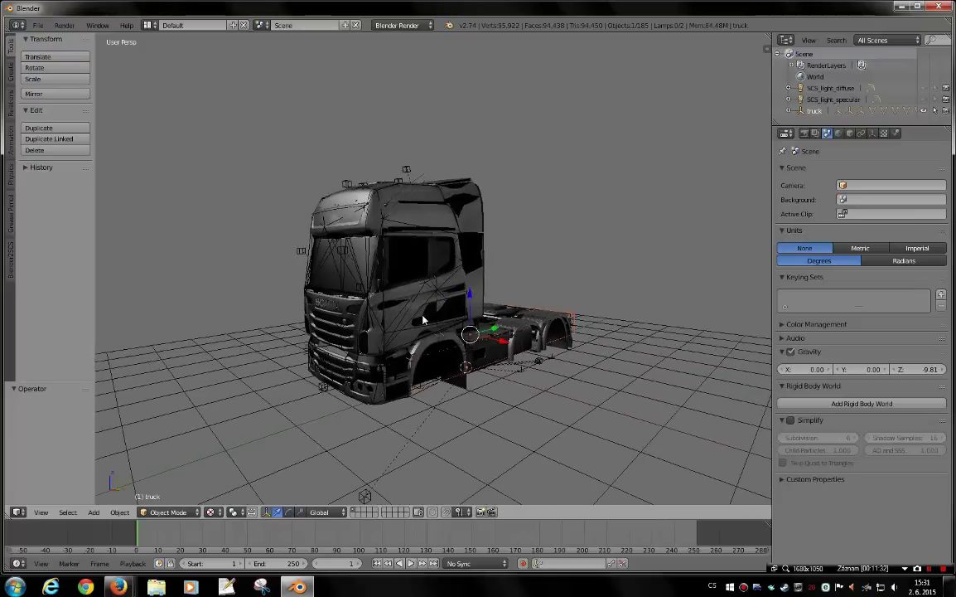
scroll(490, 325, "up", 3)
scroll(491, 325, "down", 3)
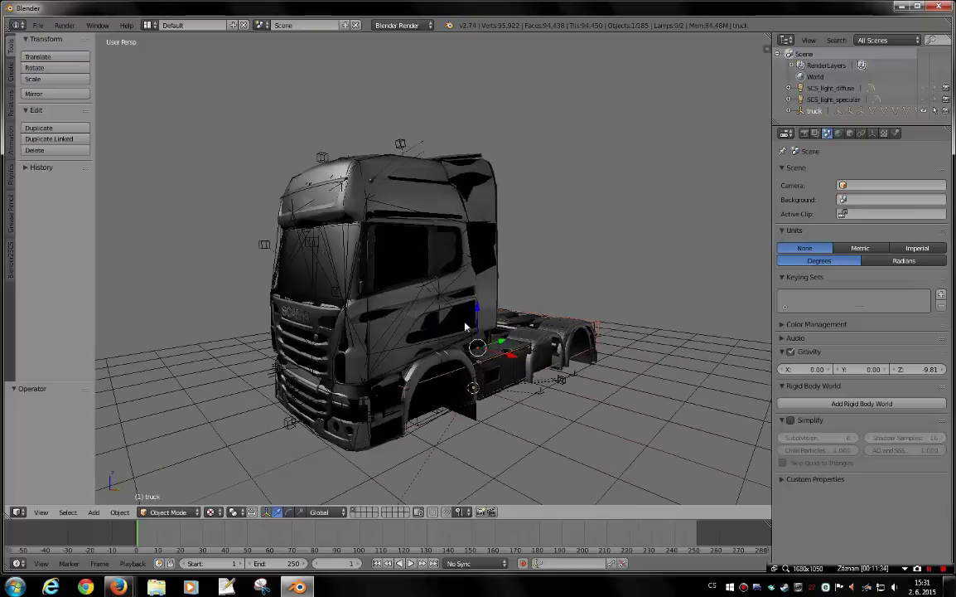
middle_click_drag(444, 291, 438, 330)
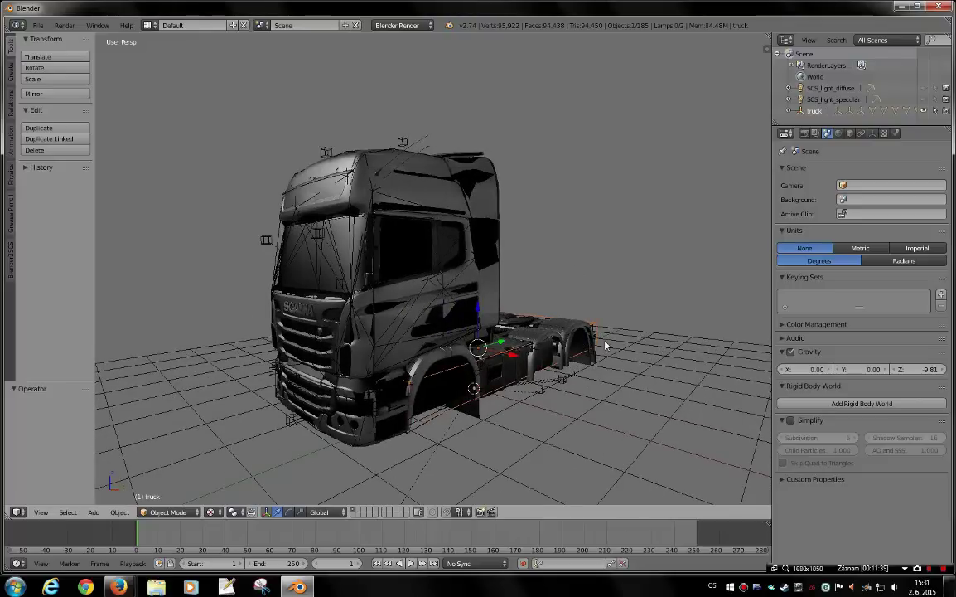
mouse_move(506, 307)
middle_mouse_down()
mouse_move(477, 354)
mouse_move(262, 503)
middle_mouse_up()
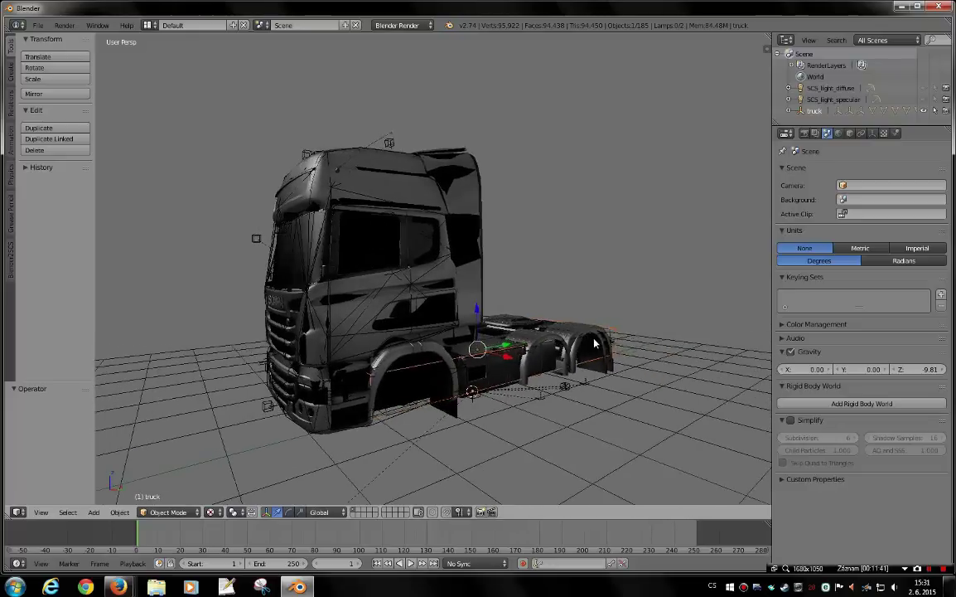
Switch the viewport to Solid shading and view the truck from the left rear
left_click(212, 511)
left_click(233, 473)
mouse_move(241, 478)
middle_mouse_down()
mouse_move(509, 383)
mouse_move(437, 359)
mouse_move(209, 444)
middle_mouse_up()
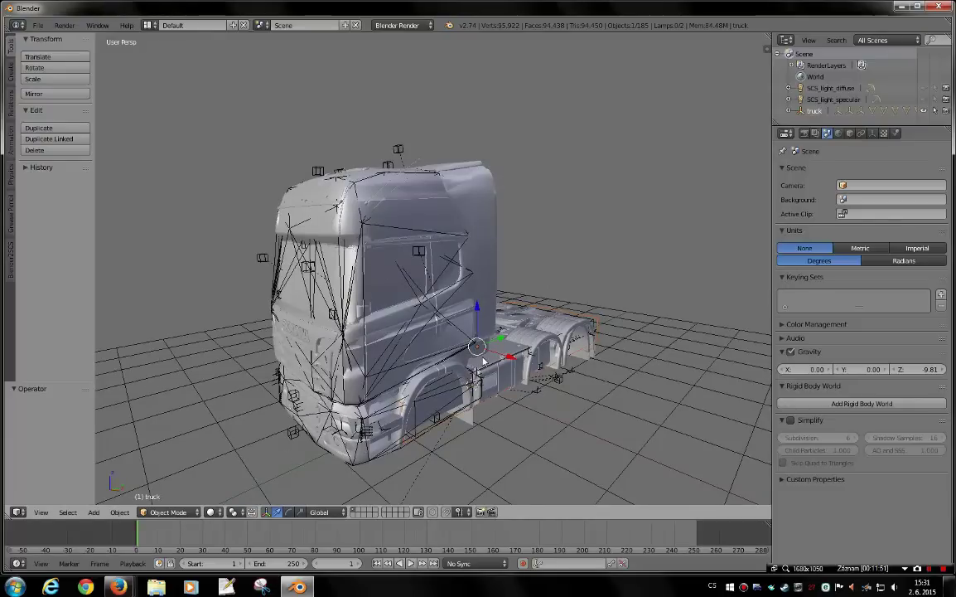
mouse_move(522, 372)
middle_mouse_down()
mouse_move(476, 345)
mouse_move(570, 328)
middle_mouse_up()
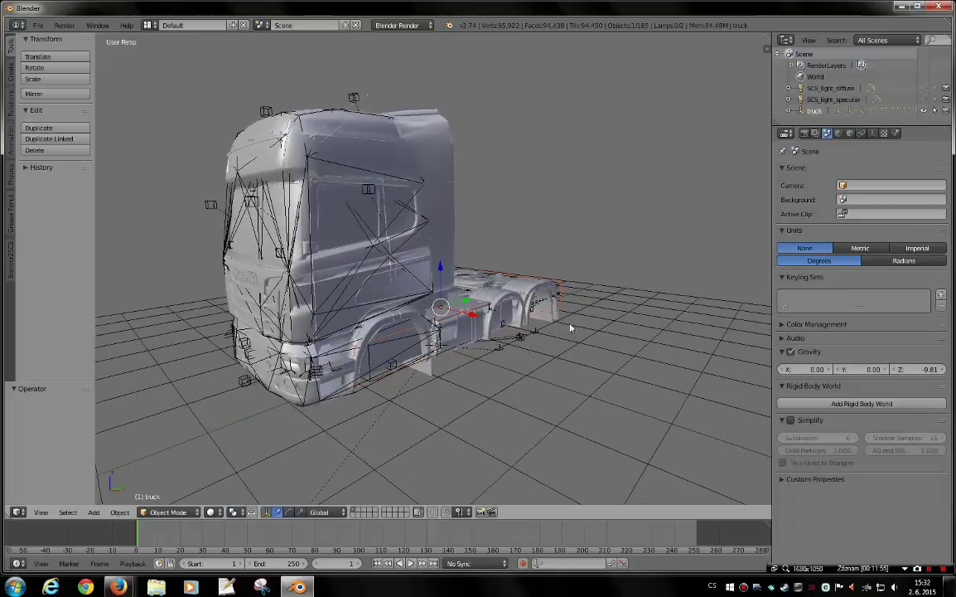
Display the truck in wireframe and orbit and zoom around its rear and side
left_click(212, 509)
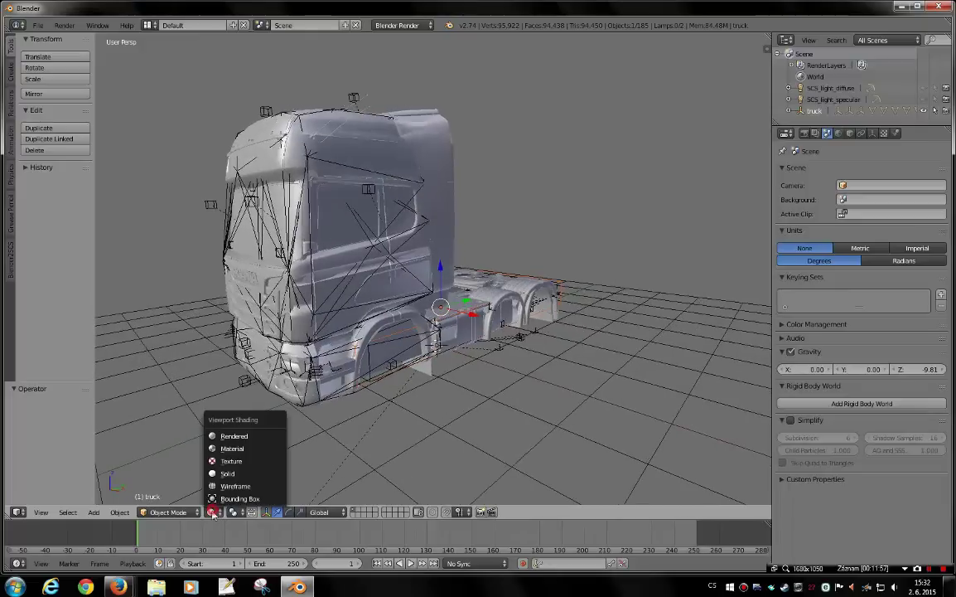
left_click(222, 491)
mouse_move(224, 493)
middle_mouse_down()
mouse_move(299, 418)
mouse_move(434, 406)
mouse_move(305, 412)
mouse_move(397, 373)
middle_mouse_up()
scroll(397, 373, "down", 2)
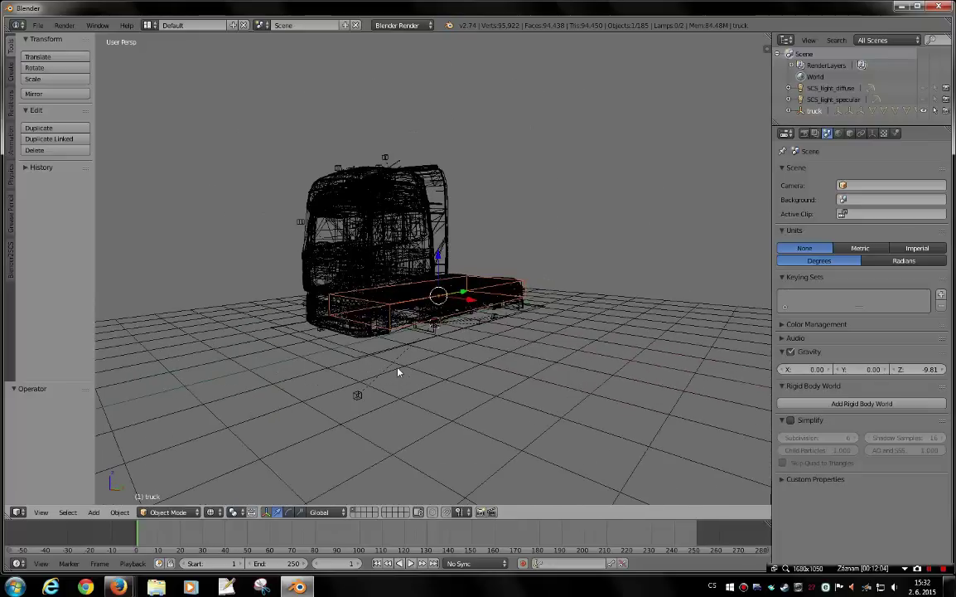
scroll(397, 373, "up", 1)
scroll(397, 373, "up", 3)
scroll(398, 372, "up", 3)
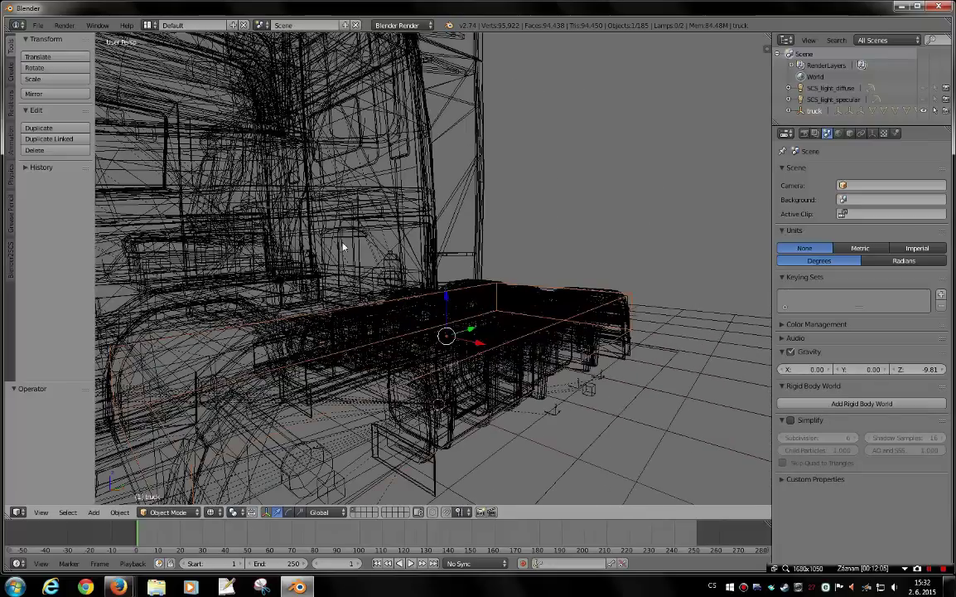
scroll(385, 345, "down", 1)
scroll(385, 345, "down", 3)
scroll(384, 344, "up", 3)
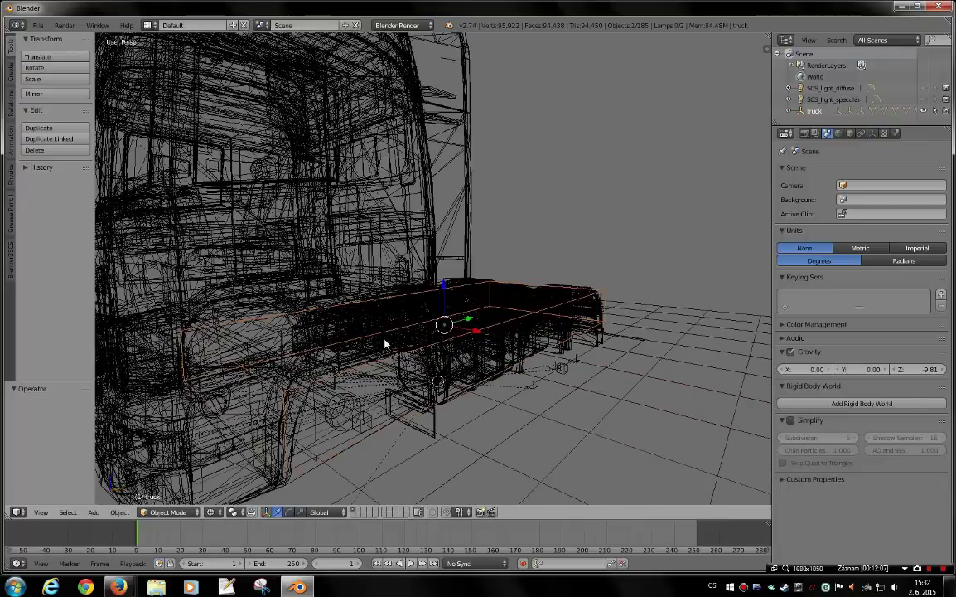
scroll(384, 345, "up", 1)
scroll(451, 370, "down", 1)
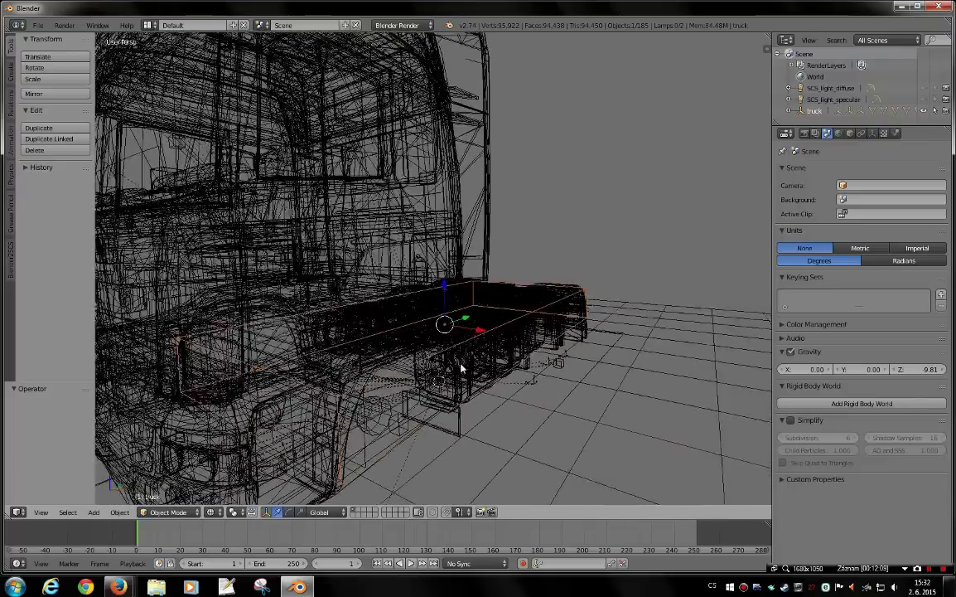
scroll(455, 370, "down", 1)
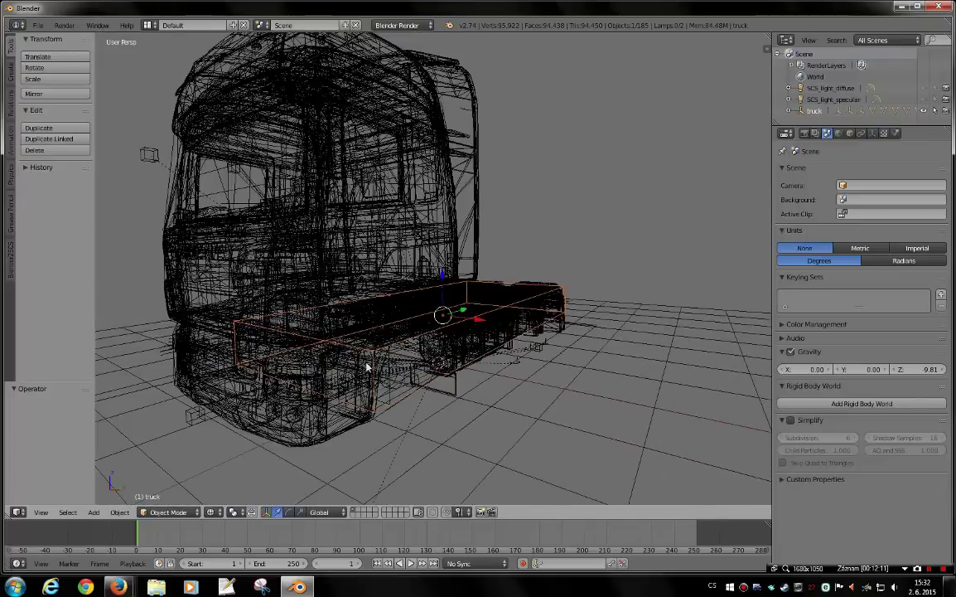
mouse_move(367, 367)
middle_mouse_down()
mouse_move(430, 375)
mouse_move(452, 356)
mouse_move(492, 375)
mouse_move(338, 378)
mouse_move(293, 346)
mouse_move(331, 379)
mouse_move(291, 352)
middle_mouse_up()
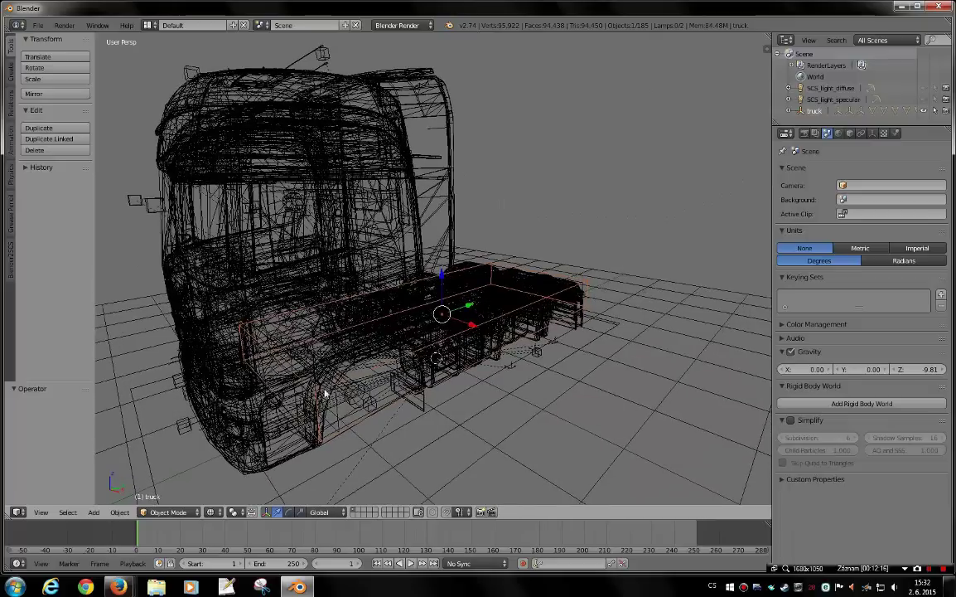
Return to Solid shading and widen the Outliner and Properties editors beside the viewport
left_click(211, 512)
left_click(222, 469)
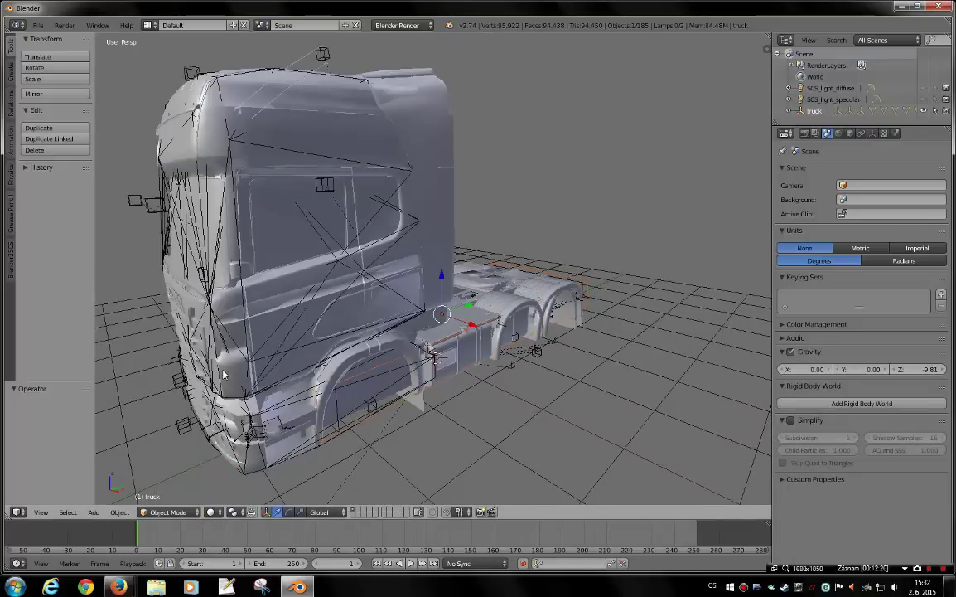
mouse_move(347, 353)
middle_mouse_down()
mouse_move(381, 307)
mouse_move(414, 332)
mouse_move(343, 354)
mouse_move(373, 340)
middle_mouse_up()
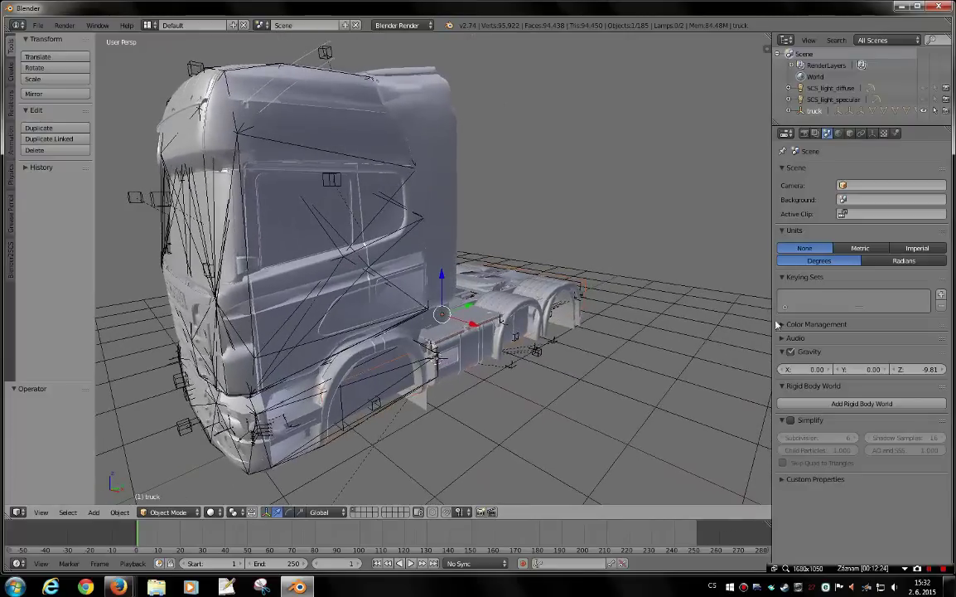
left_click_drag(769, 298, 661, 299)
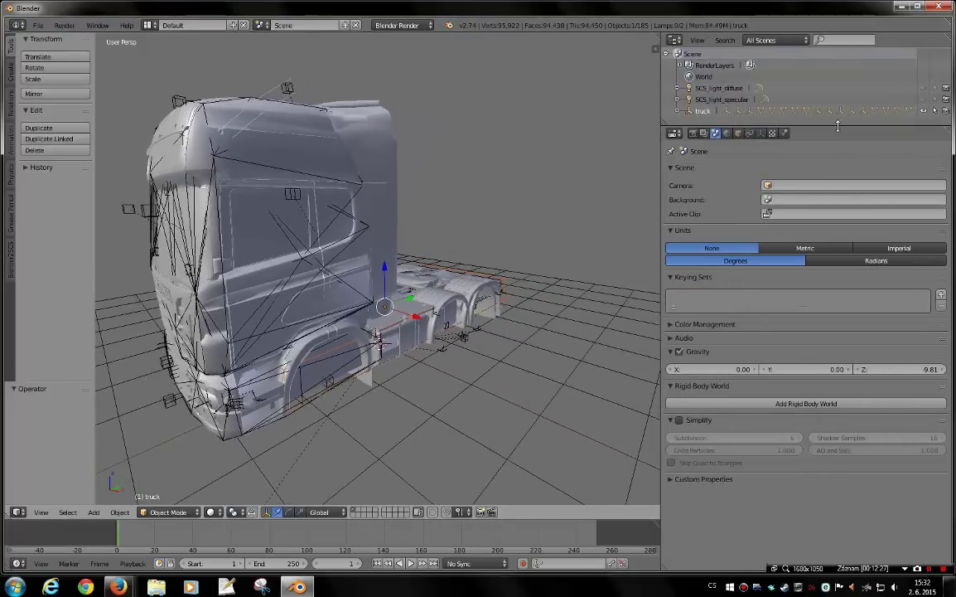
Enlarge the outliner list, then select and expand the truck root object
left_click_drag(837, 126, 837, 334)
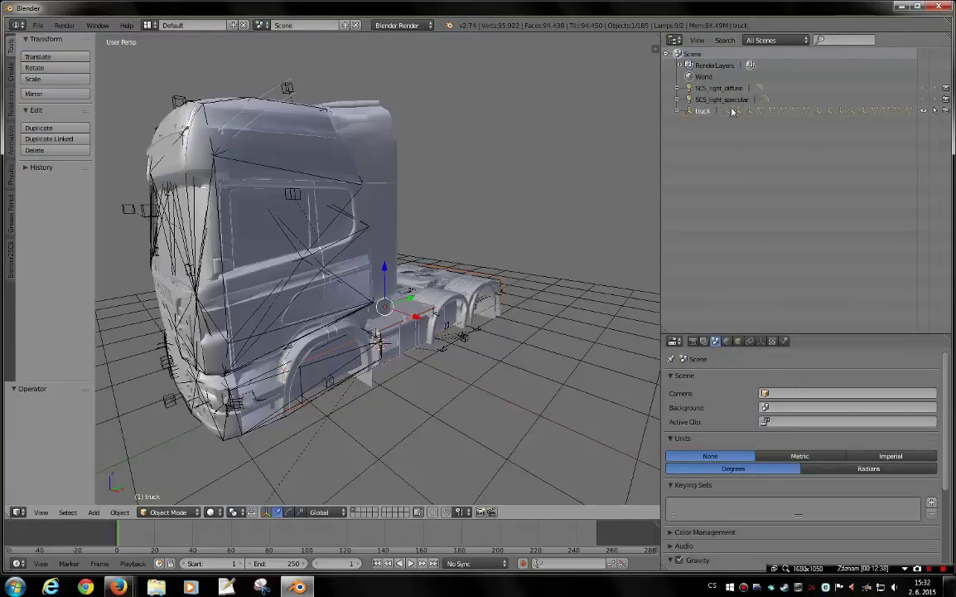
left_click(702, 114)
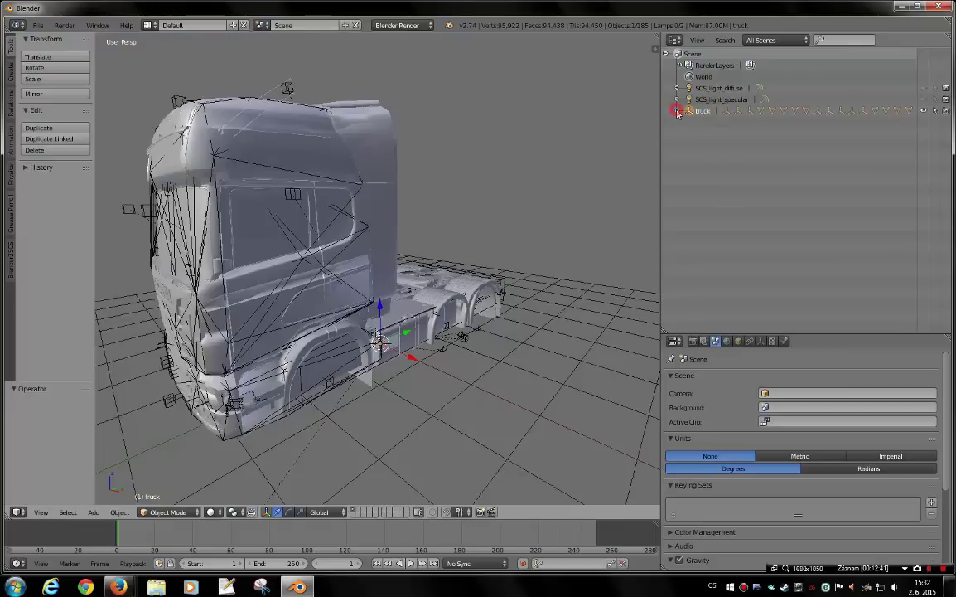
left_click(676, 111)
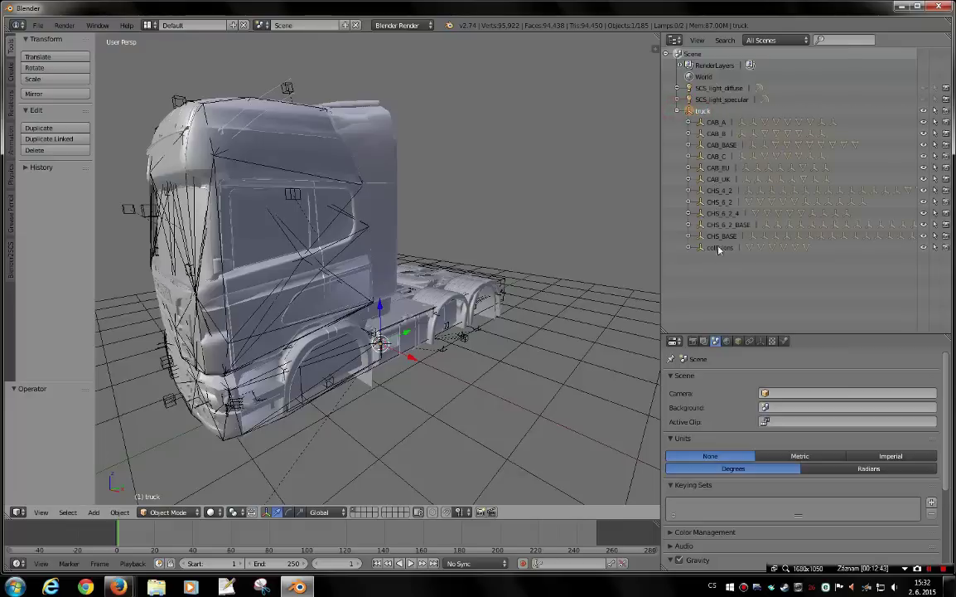
Select the cab parts CAB_A, CAB_B, CAB_BASE, CAB_C, CAB_EU and CAB_UK in turn
left_click(715, 122)
left_click(714, 133)
left_click(718, 145)
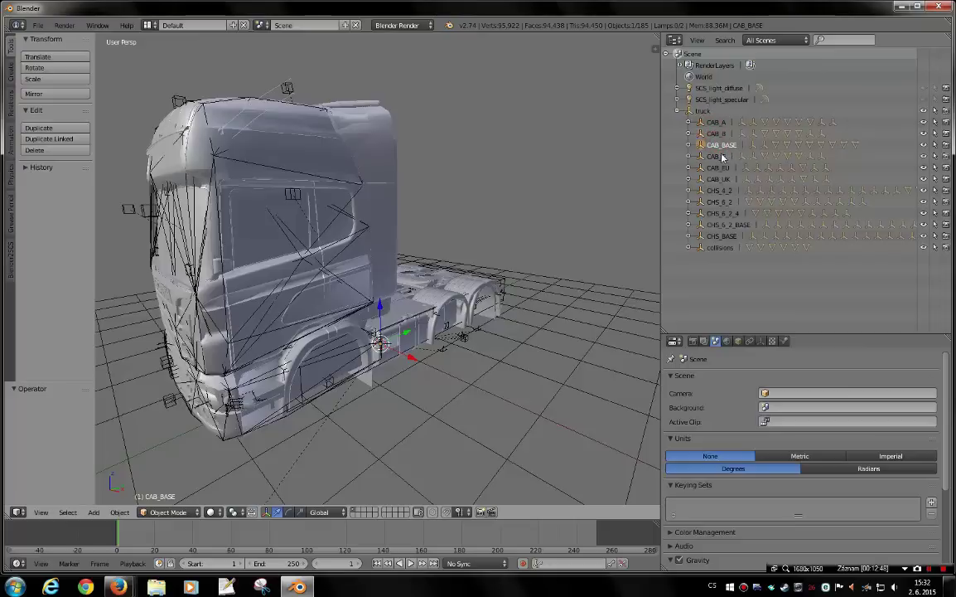
left_click(716, 157)
left_click(714, 168)
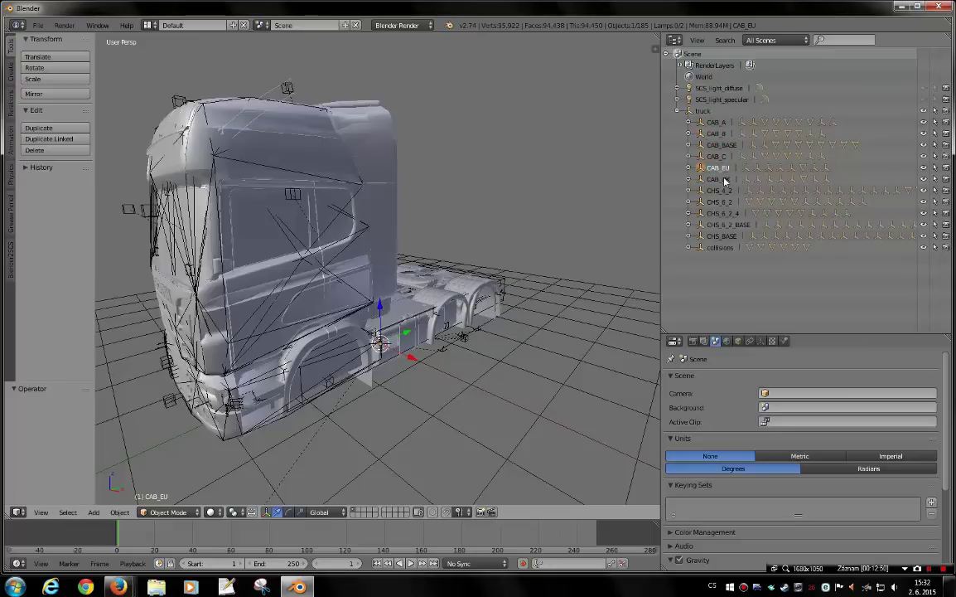
left_click(718, 179)
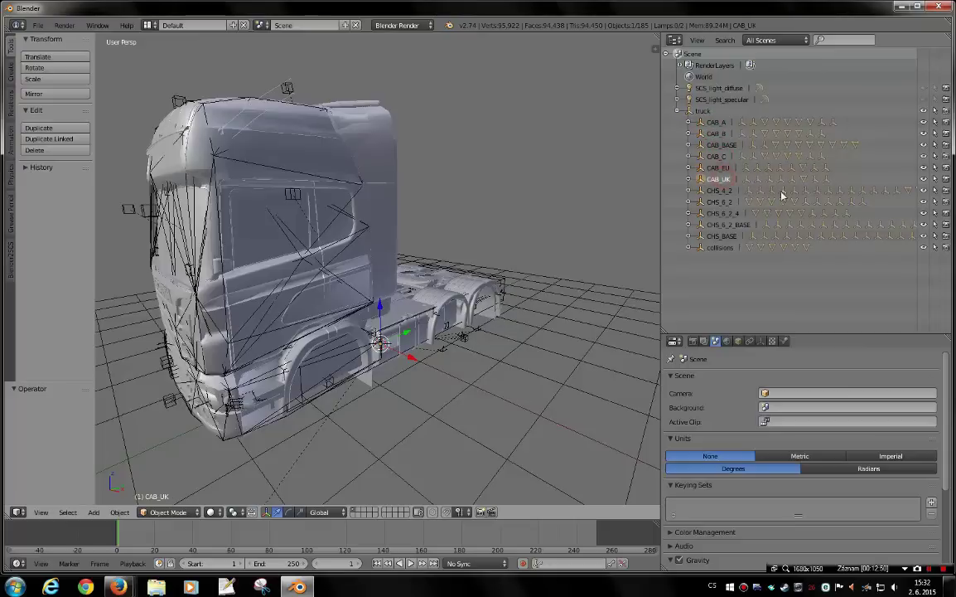
Select chassis parts CHS_4_2 through CHS_BASE, then expand collisions to list CL1–CL7
left_click(711, 191)
left_click(717, 202)
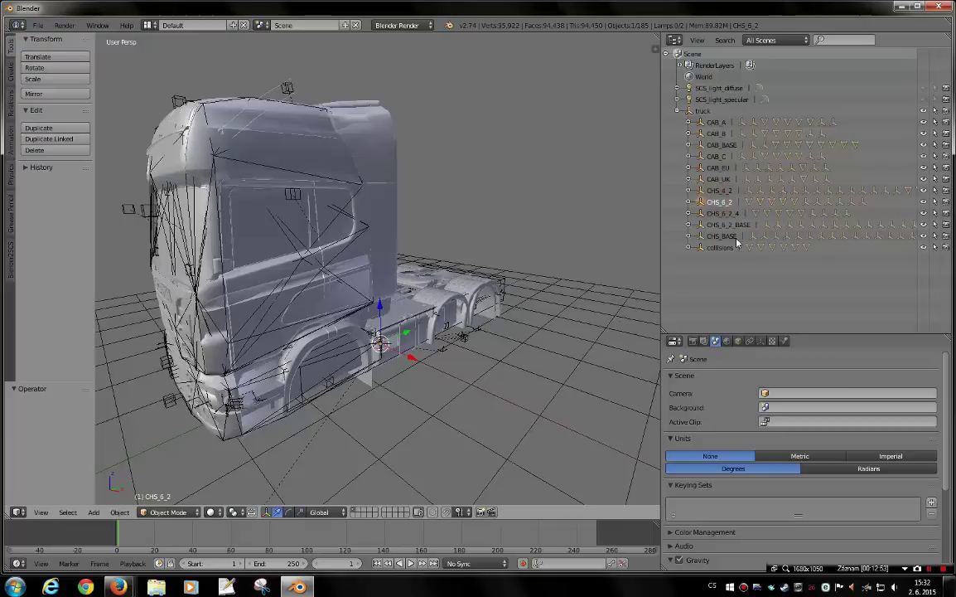
left_click(783, 224)
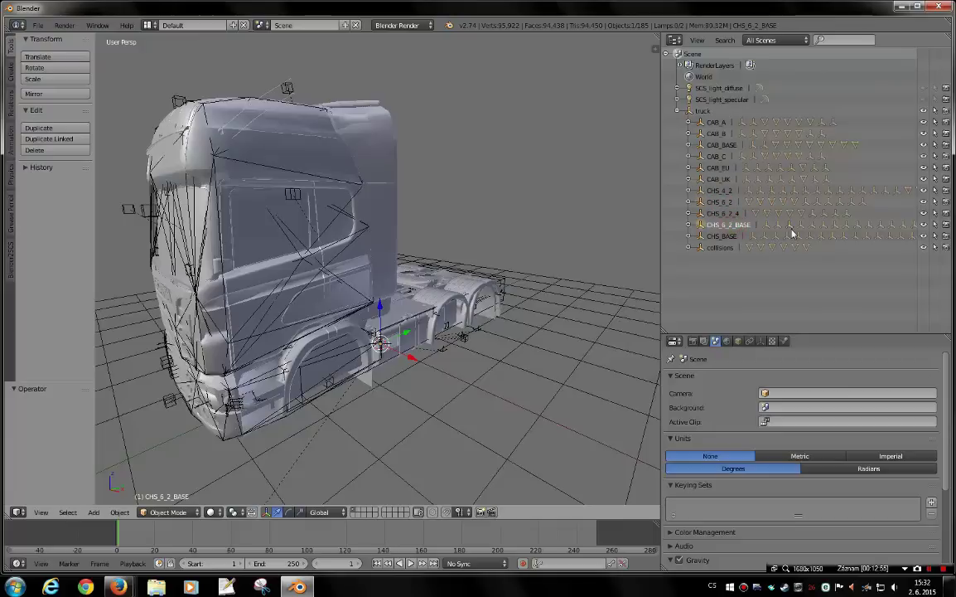
left_click(731, 236)
left_click(716, 248)
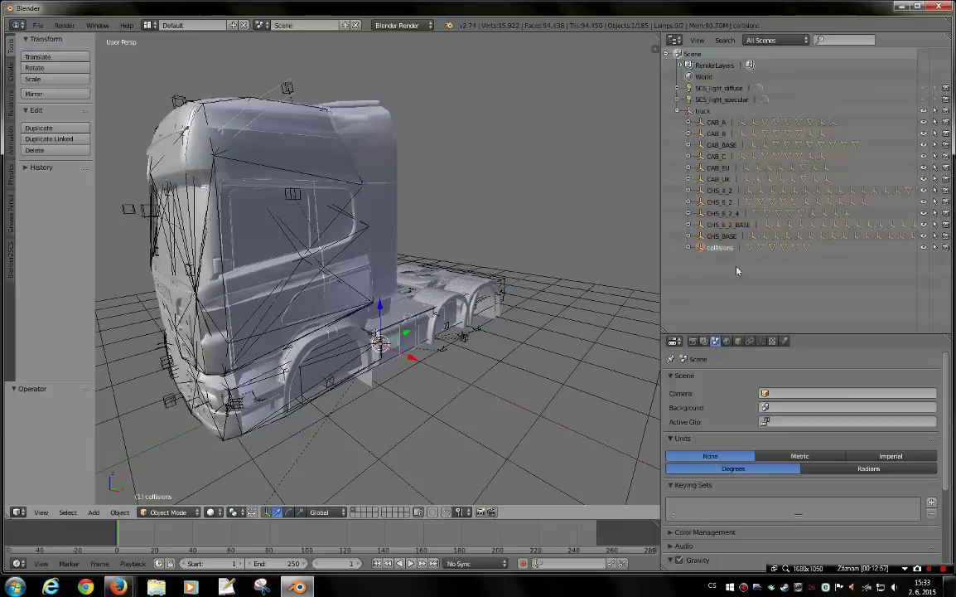
left_click(688, 248)
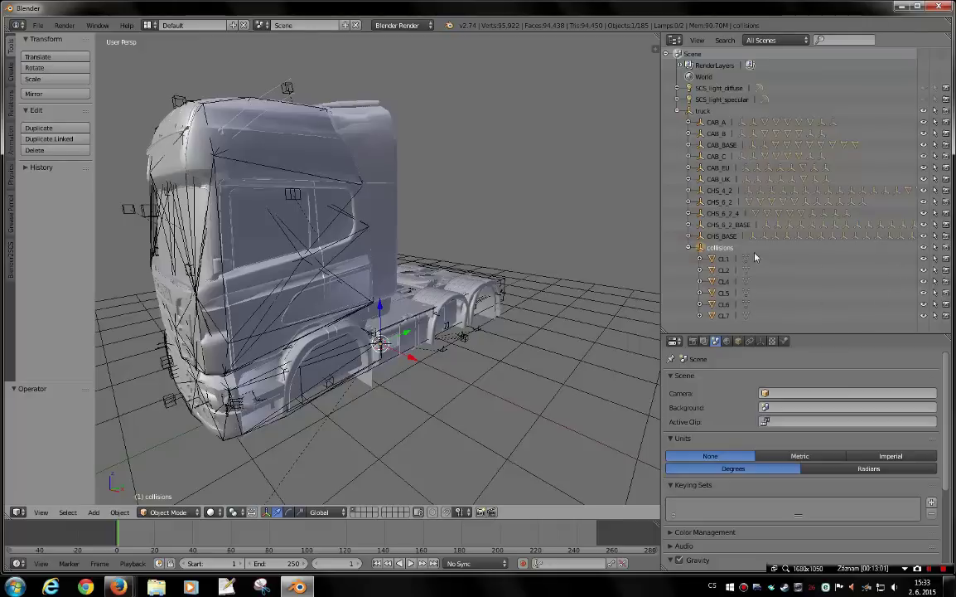
Orbit around the truck to view its side, front-left and cab
middle_click_drag(455, 393, 468, 400)
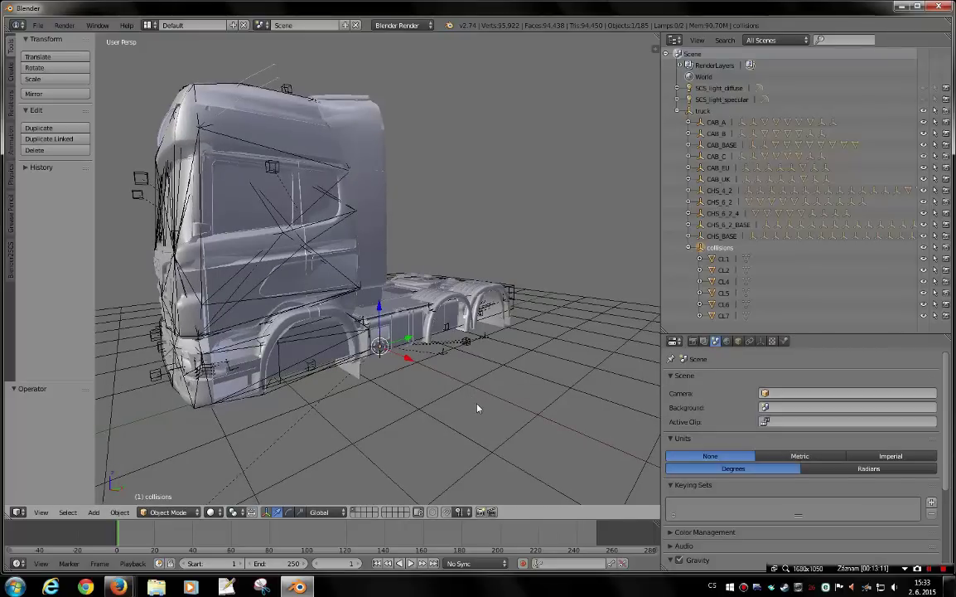
mouse_move(477, 407)
middle_mouse_down()
mouse_move(496, 420)
mouse_move(495, 401)
mouse_move(515, 413)
mouse_move(481, 412)
middle_mouse_up()
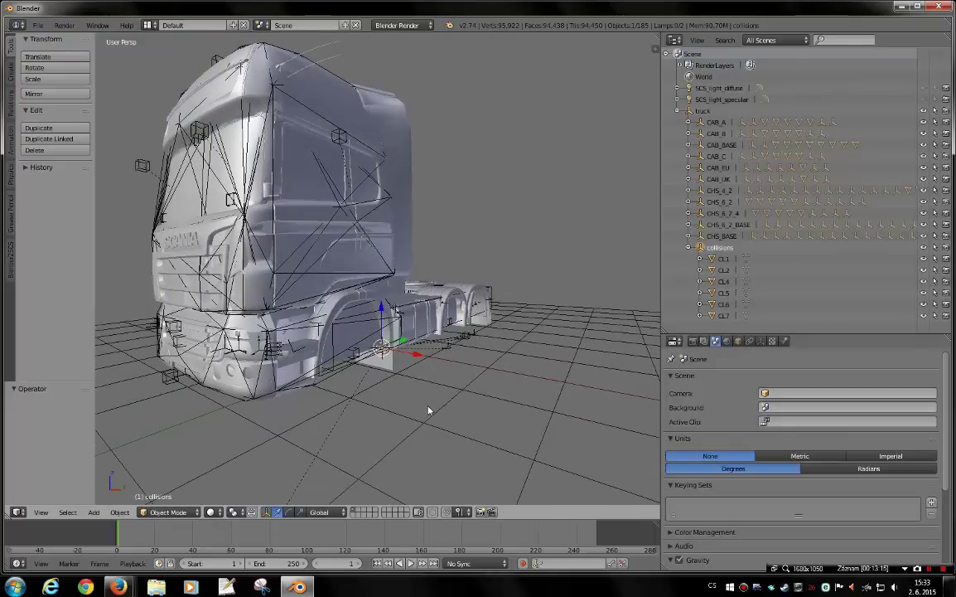
middle_click_drag(497, 399, 454, 401)
middle_click_drag(458, 396, 465, 392)
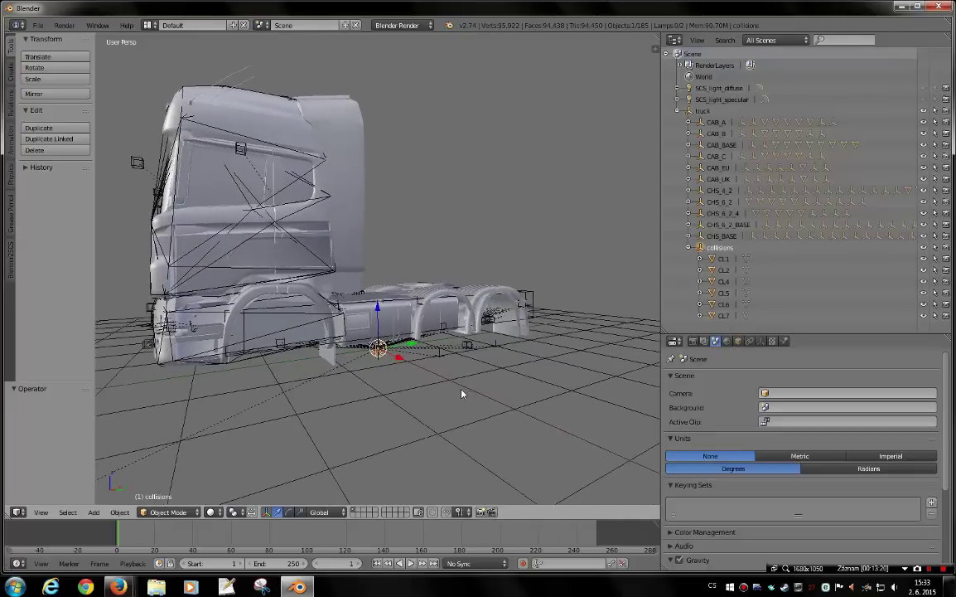
Select collision shapes CL2, CL4, CL5, CL6 and CL7 in turn, then collapse collisions
left_click(723, 270)
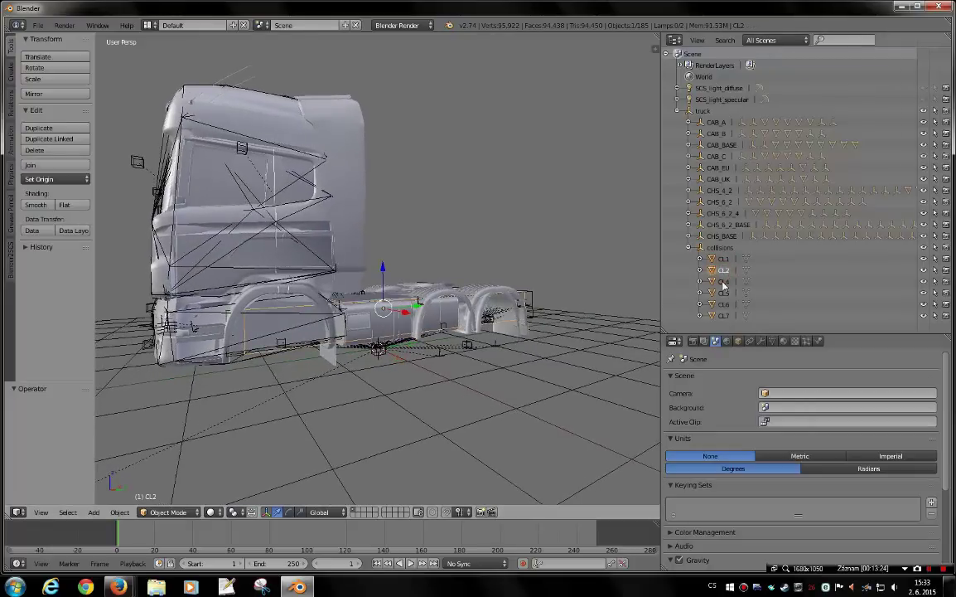
left_click(723, 283)
left_click(722, 293)
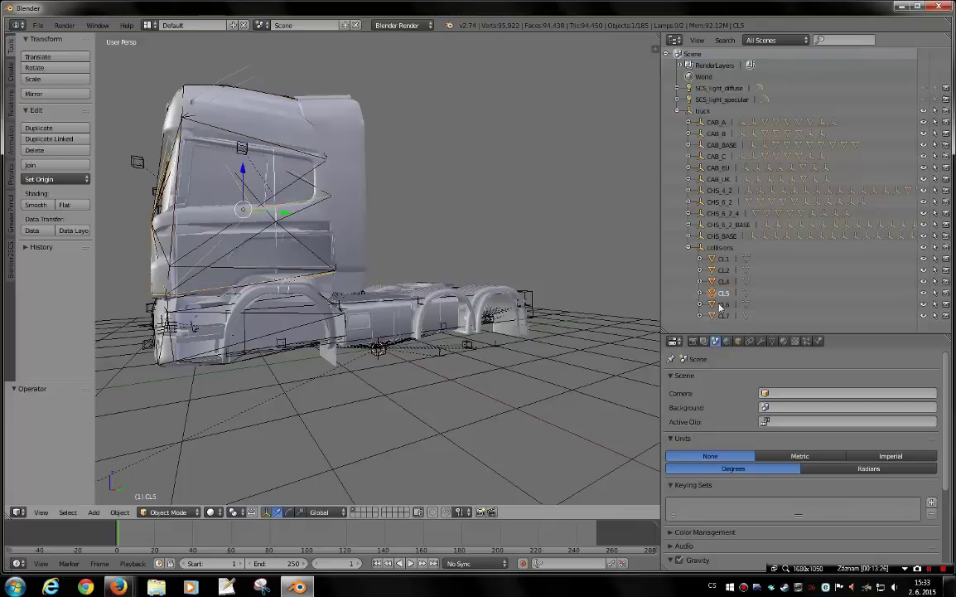
left_click(722, 304)
left_click(721, 316)
scroll(338, 425, "up", 1)
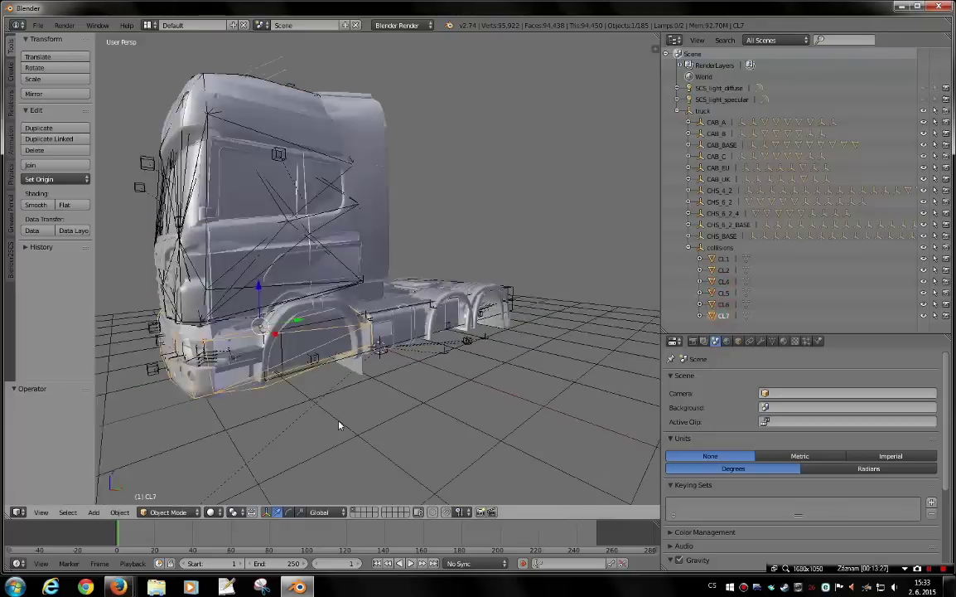
middle_click_drag(338, 425, 233, 422)
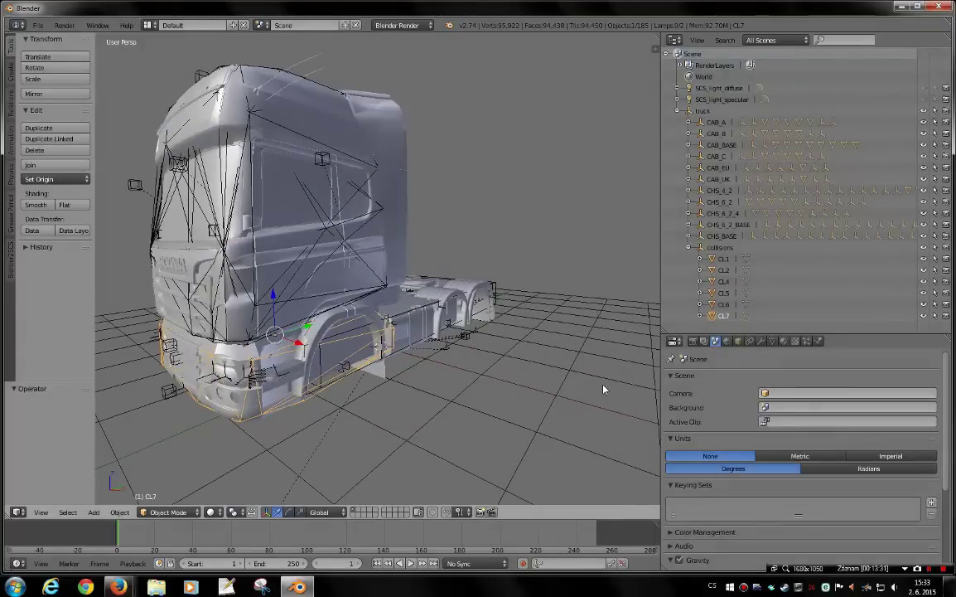
left_click(688, 248)
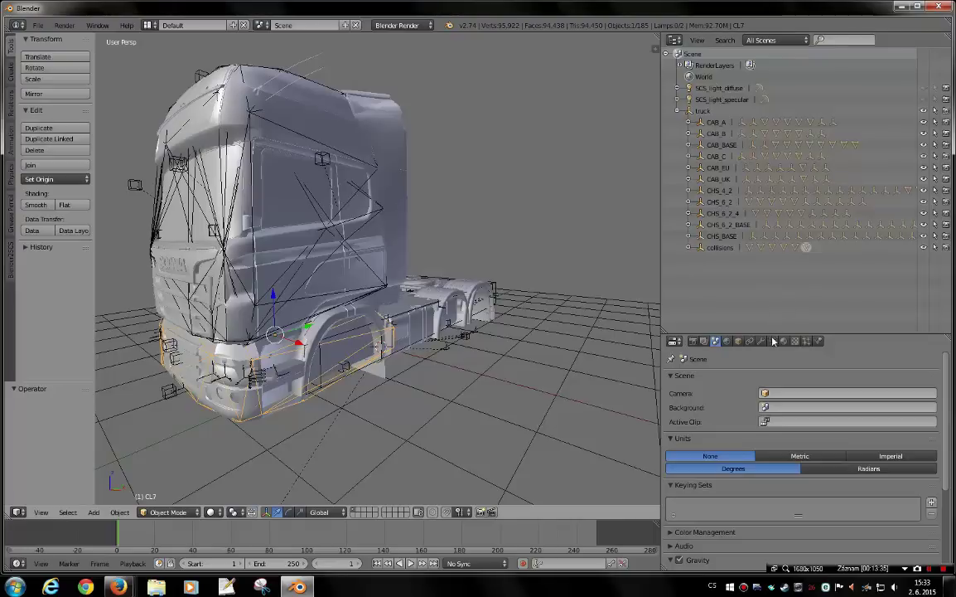
Show CL7's SCS tools with more panel room and fold SCS Visibility and Global Tools
left_click(739, 341)
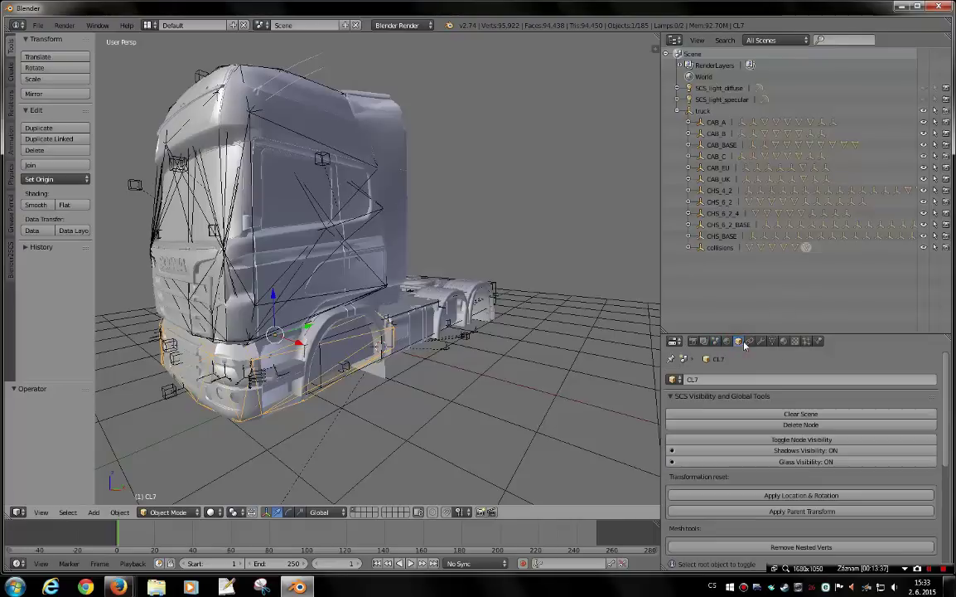
left_click(844, 333)
left_click_drag(843, 332, 843, 265)
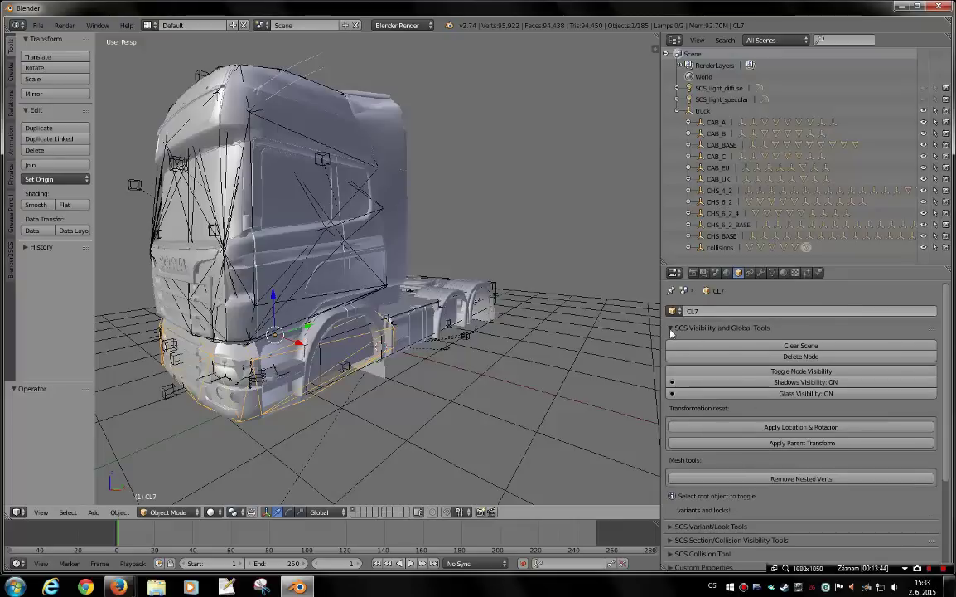
left_click(672, 328)
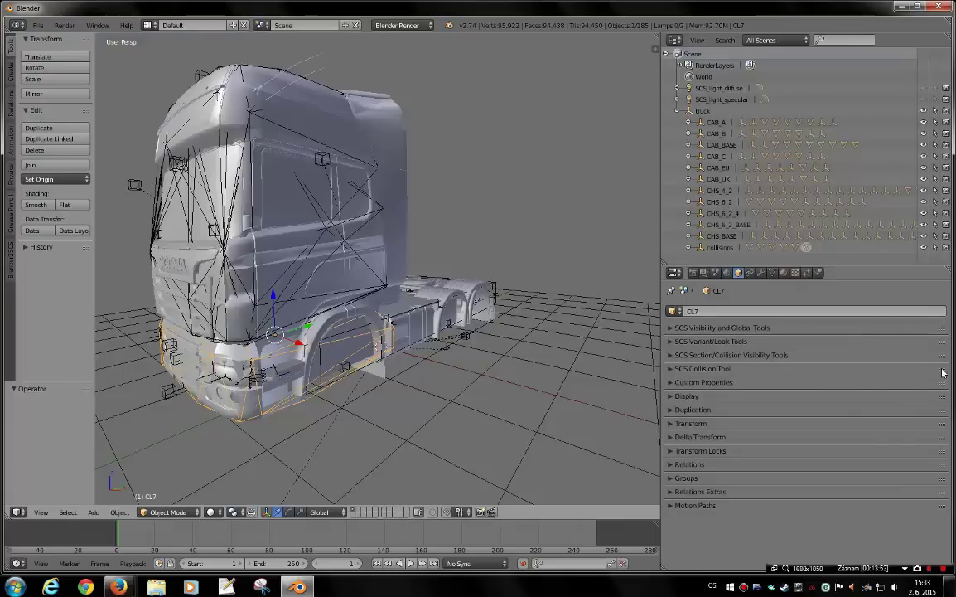
Place the SCS Collision Tool panel after the collision visibility tools
left_click_drag(942, 372, 944, 537)
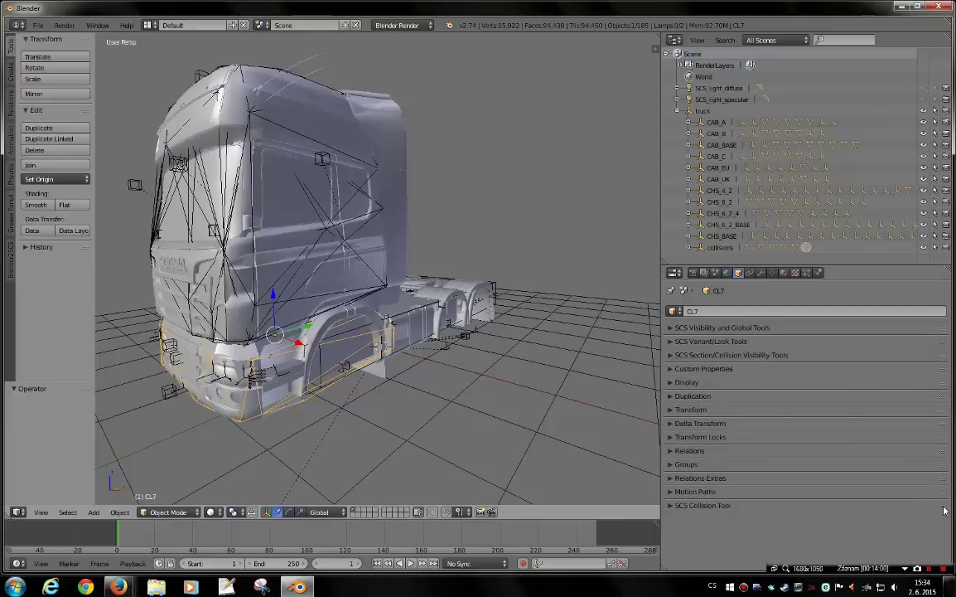
left_click_drag(943, 510, 943, 375)
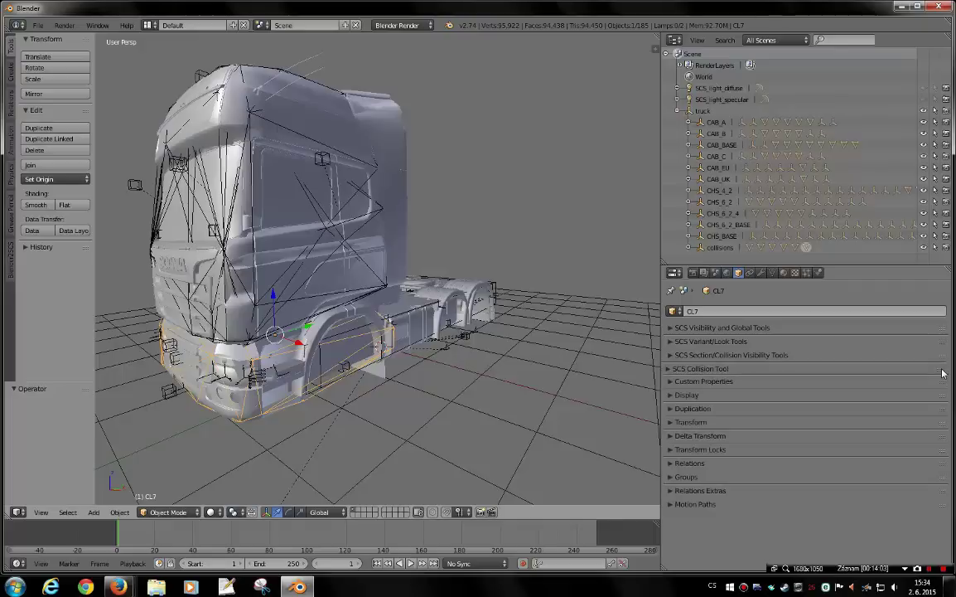
left_click_drag(943, 375, 782, 391)
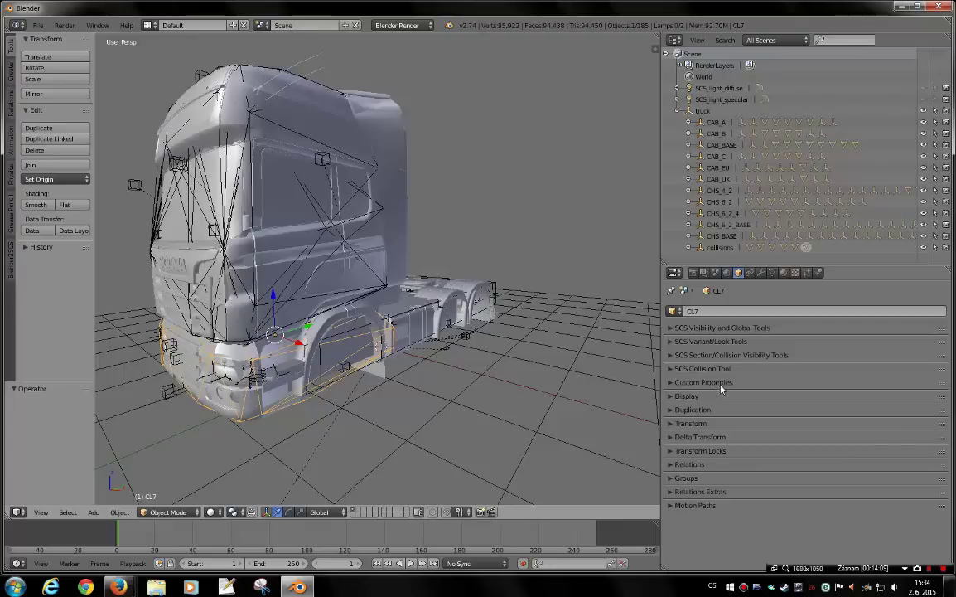
Switch off glass and shadow visibility in SCS Visibility and Global Tools
left_click(680, 329)
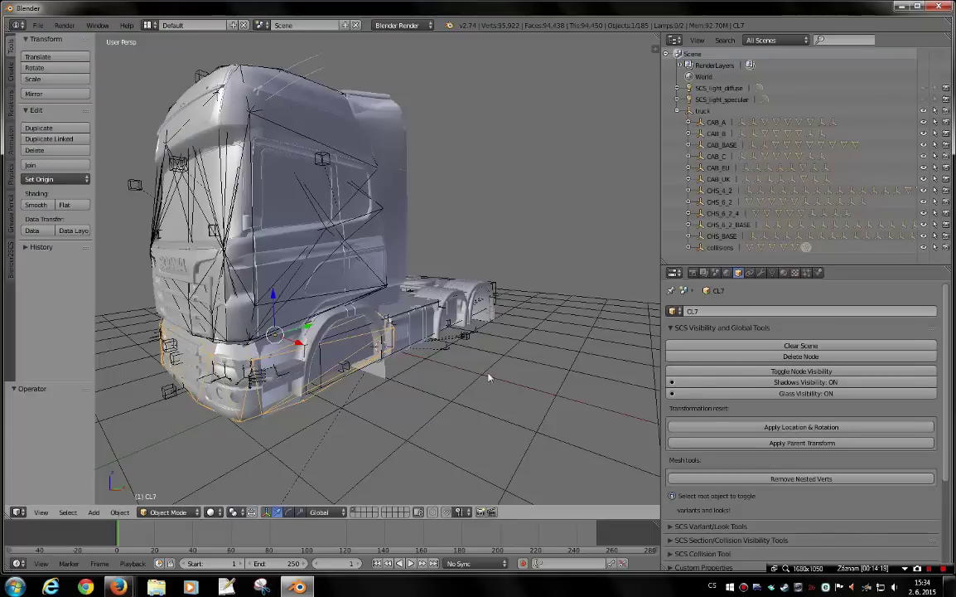
left_click(813, 403)
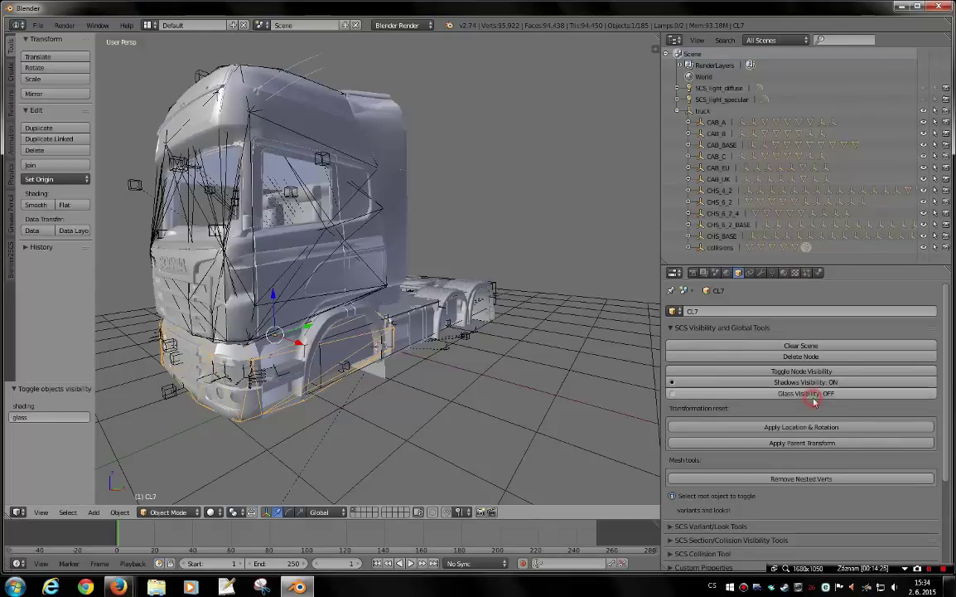
middle_click_drag(260, 296, 298, 319)
scroll(298, 319, "up", 3)
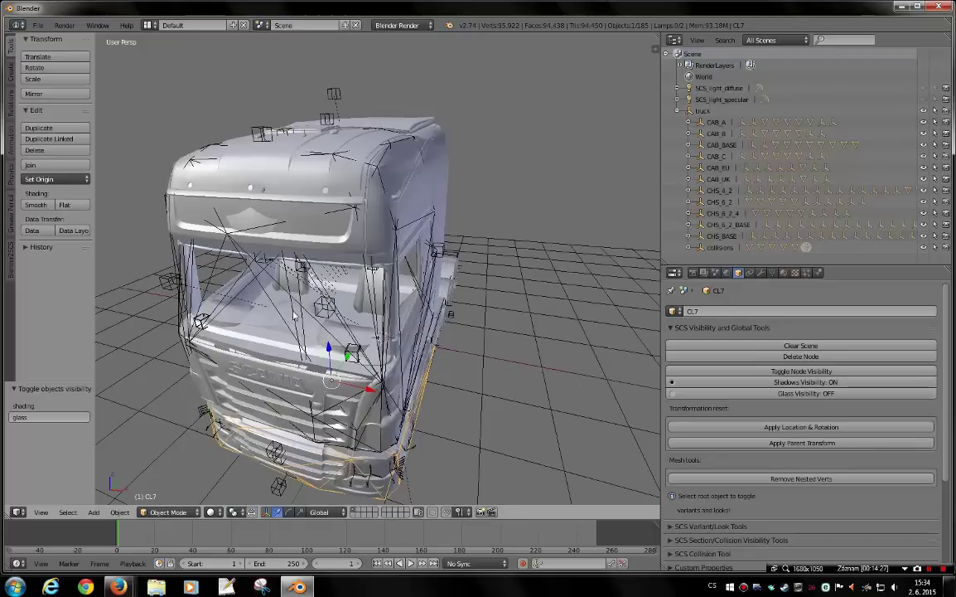
scroll(294, 313, "up", 5)
scroll(294, 313, "down", 5)
mouse_move(294, 313)
middle_mouse_down()
mouse_move(311, 359)
mouse_move(373, 262)
middle_mouse_up()
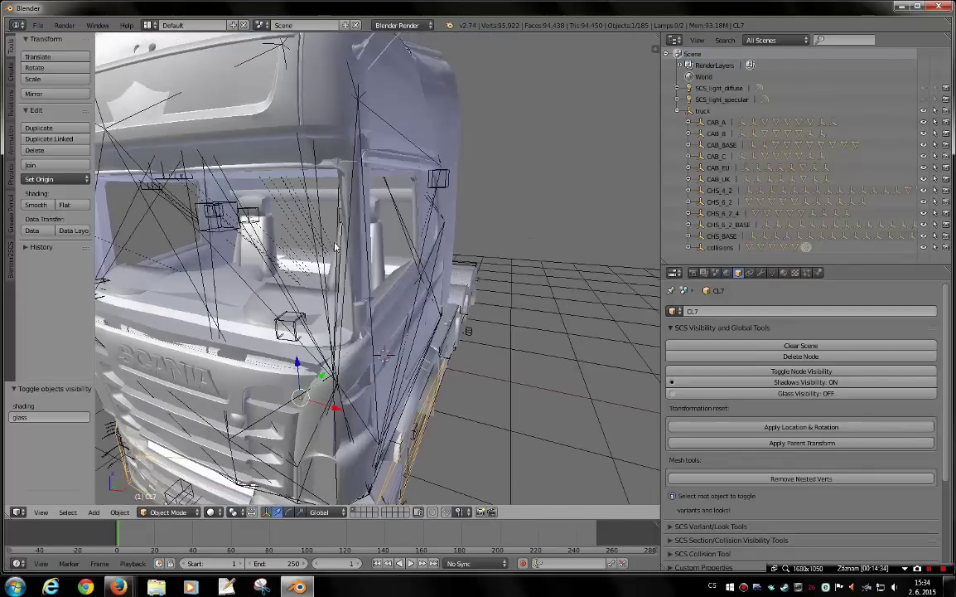
mouse_move(336, 247)
middle_mouse_down()
mouse_move(422, 325)
mouse_move(469, 312)
mouse_move(230, 220)
middle_mouse_up()
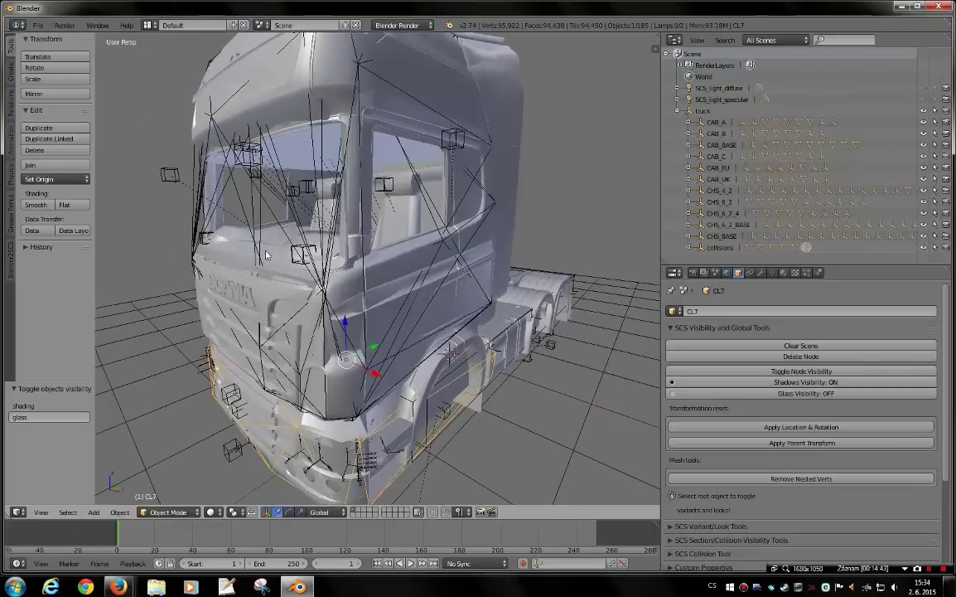
middle_click_drag(468, 315, 584, 364)
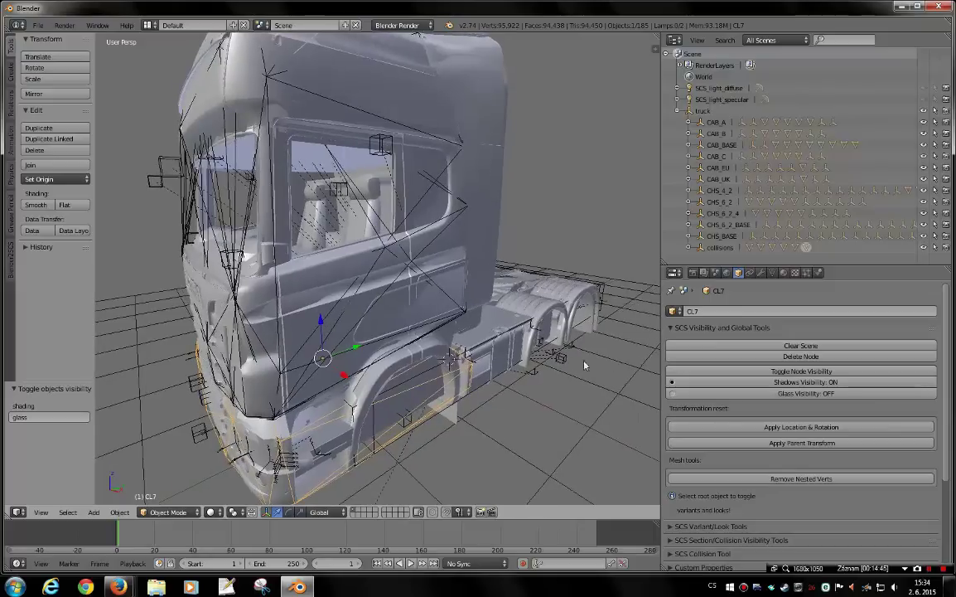
left_click(800, 382)
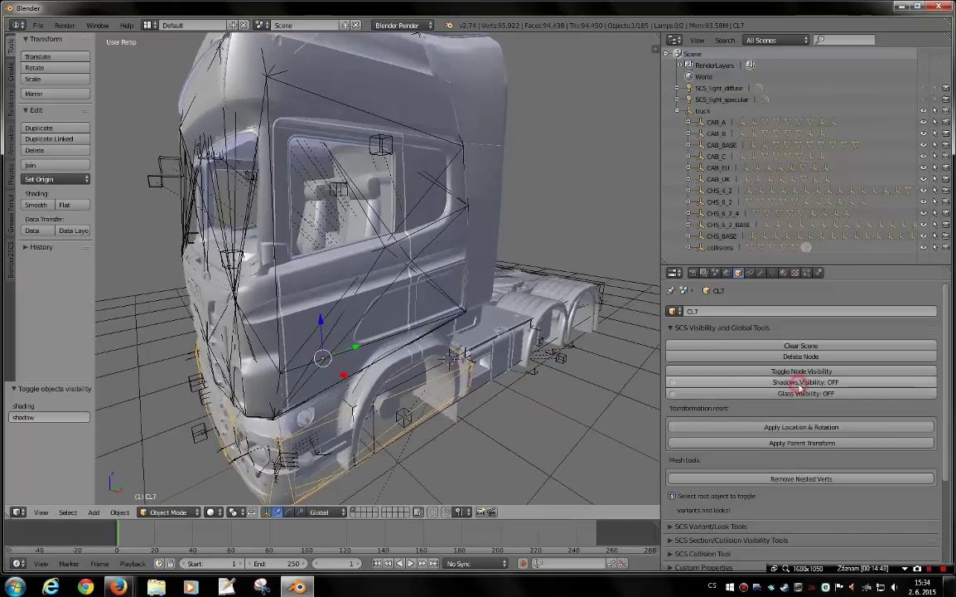
Zoom in on the cab and select the side-window piece Model1.3
scroll(431, 348, "down", 3)
mouse_move(390, 373)
middle_mouse_down()
mouse_move(487, 389)
mouse_move(383, 329)
mouse_move(355, 391)
middle_mouse_up()
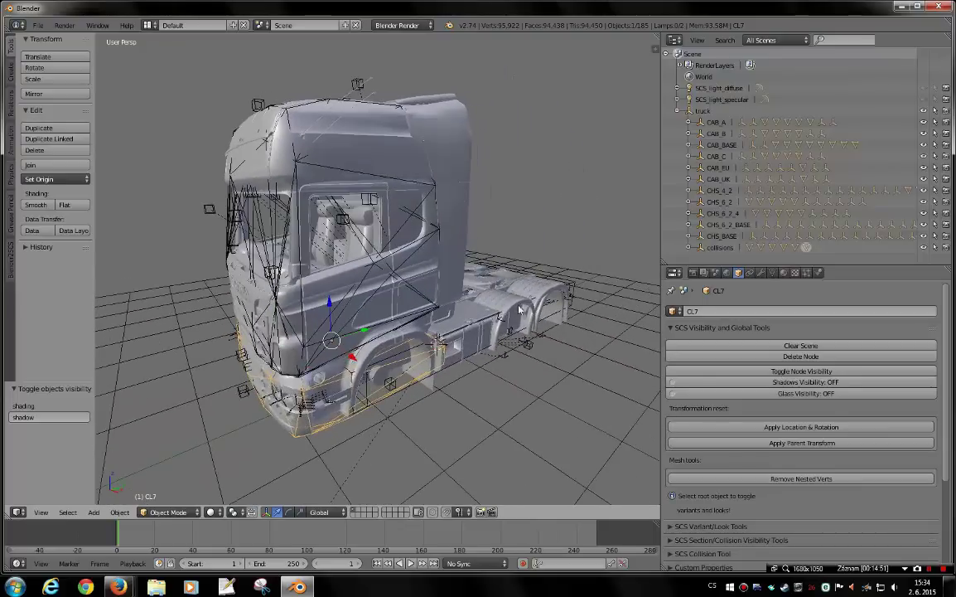
scroll(421, 361, "up", 3)
scroll(447, 377, "up", 3)
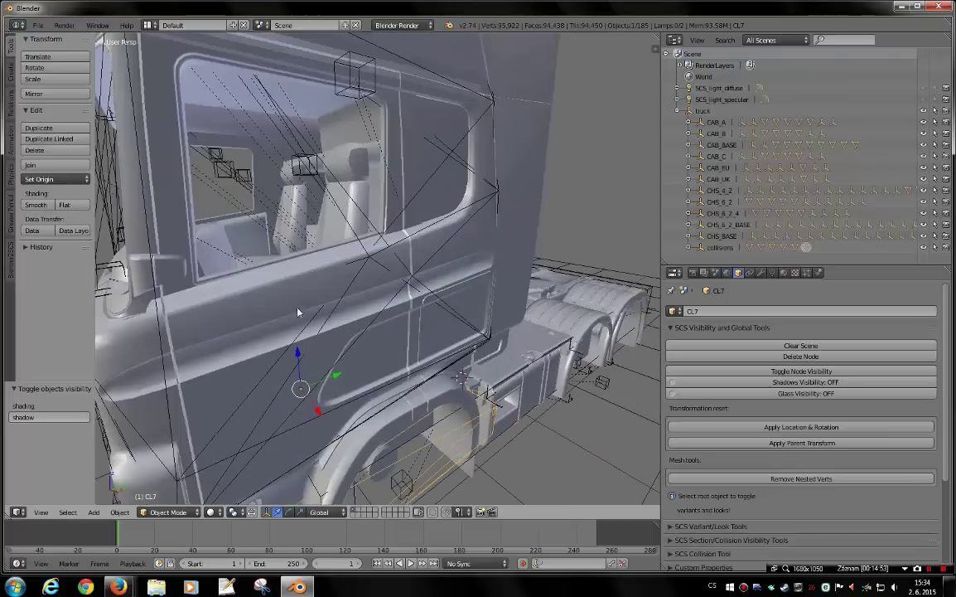
right_click(294, 286)
scroll(291, 271, "down", 5)
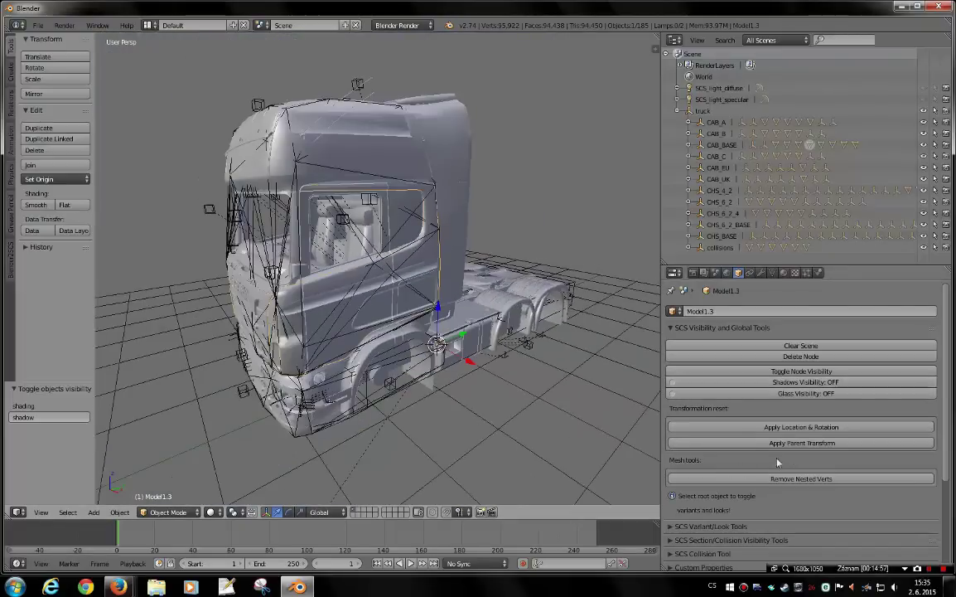
Make 'truck' active so variant toggles CHS_4X2 through C_CABIN_UK appear
scroll(797, 458, "down", 2)
scroll(804, 460, "down", 1)
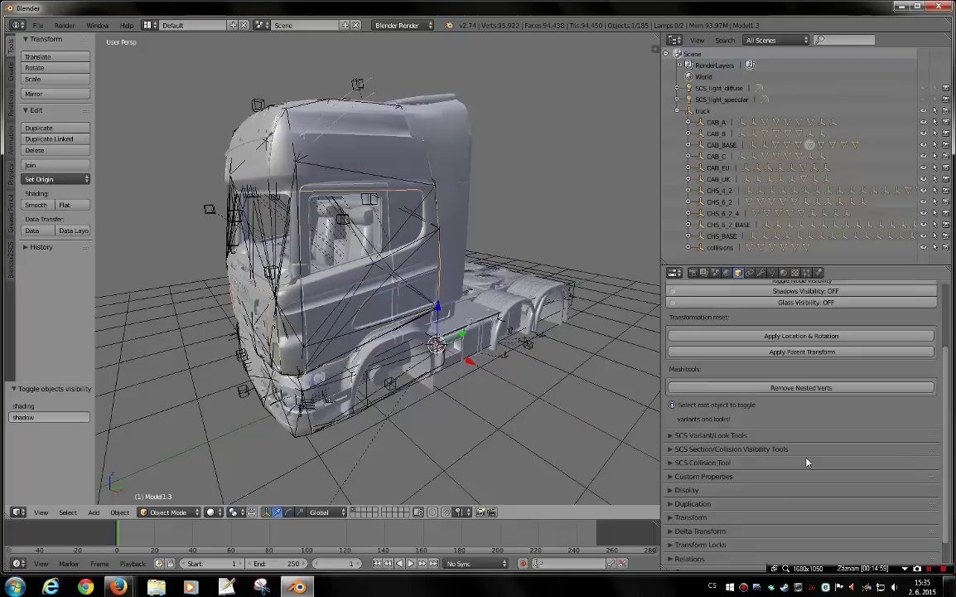
scroll(807, 460, "up", 3)
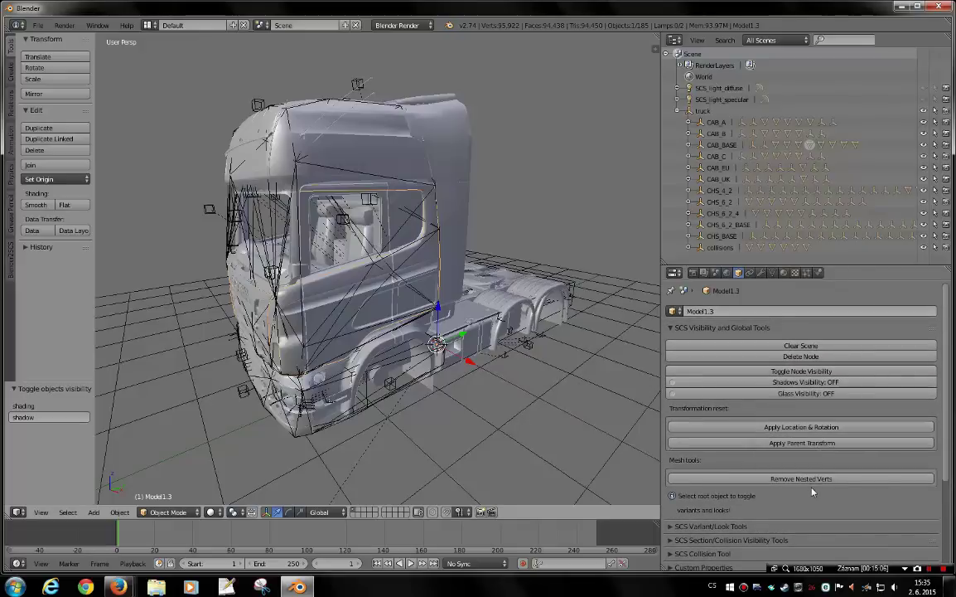
left_click(703, 111)
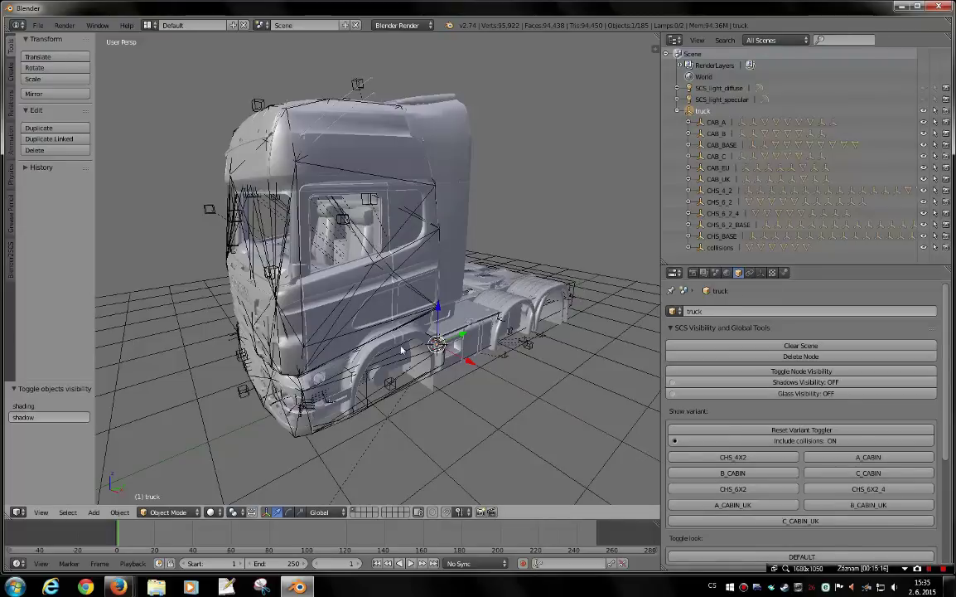
middle_click_drag(352, 317, 613, 470)
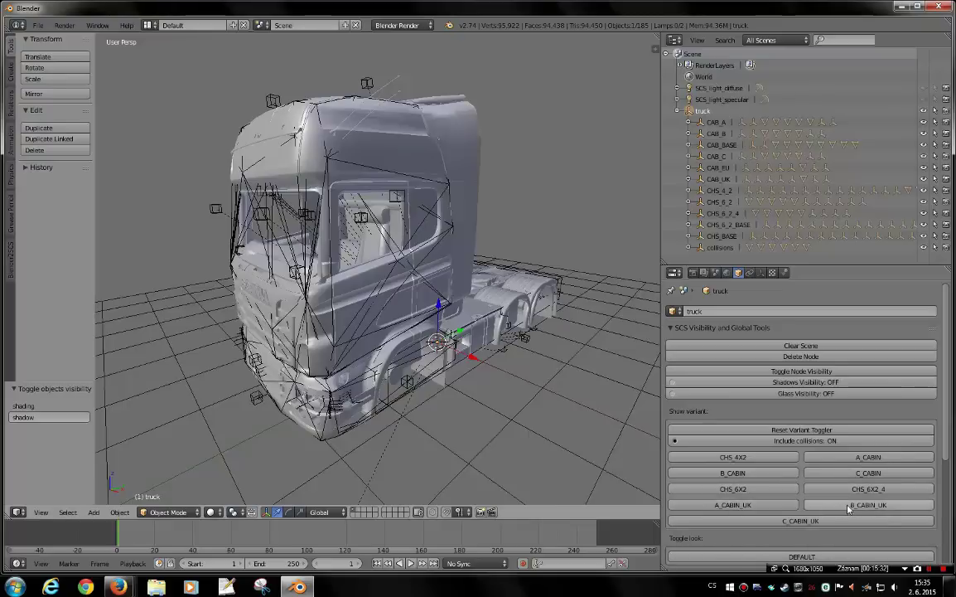
Reset the variant toggler and show only the CHS_4X2 chassis
left_click(802, 430)
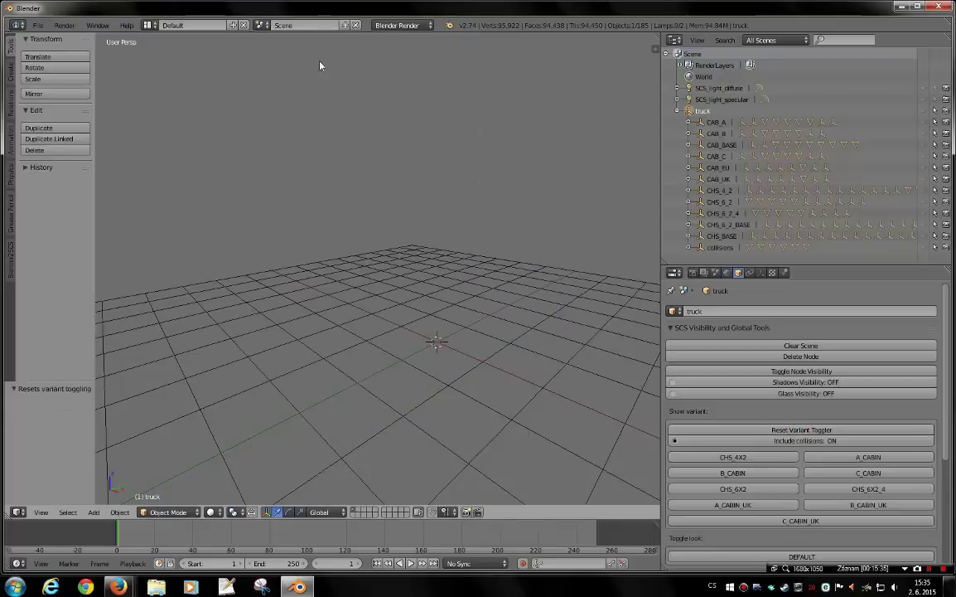
middle_click_drag(446, 417, 428, 369)
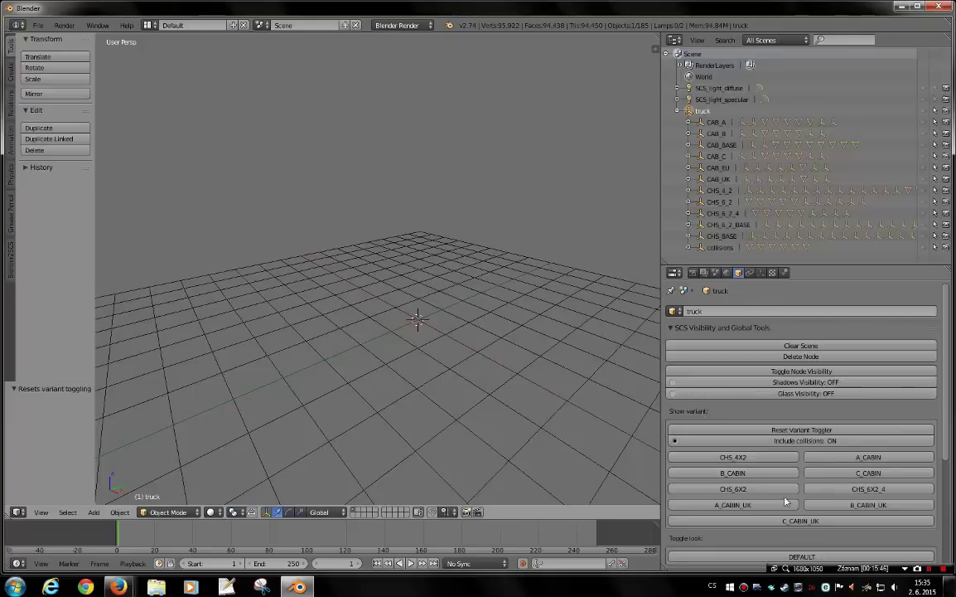
left_click(723, 458)
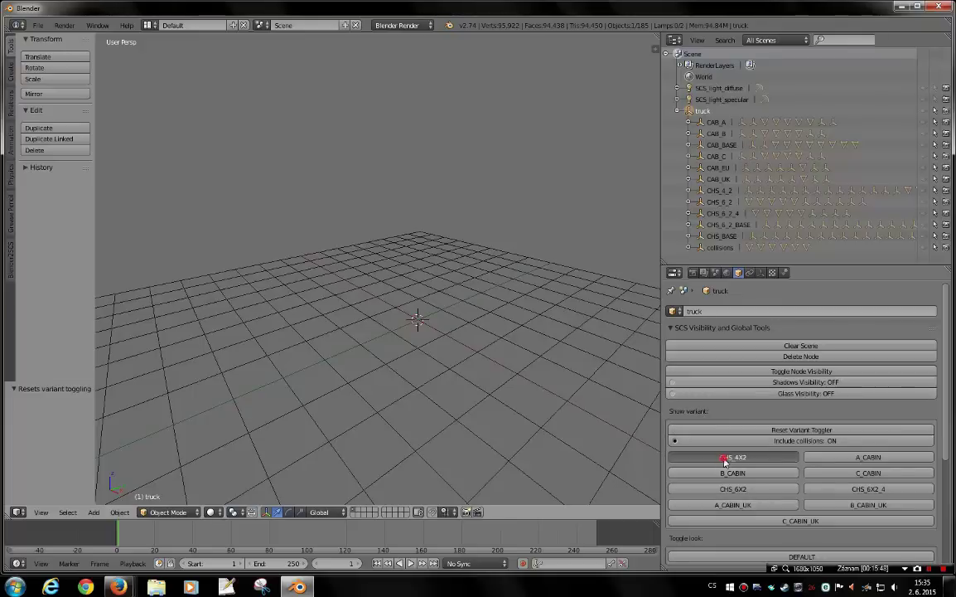
mouse_move(486, 419)
middle_mouse_down()
mouse_move(490, 406)
mouse_move(540, 427)
mouse_move(486, 412)
mouse_move(397, 409)
mouse_move(547, 418)
middle_mouse_up()
scroll(490, 408, "up", 4)
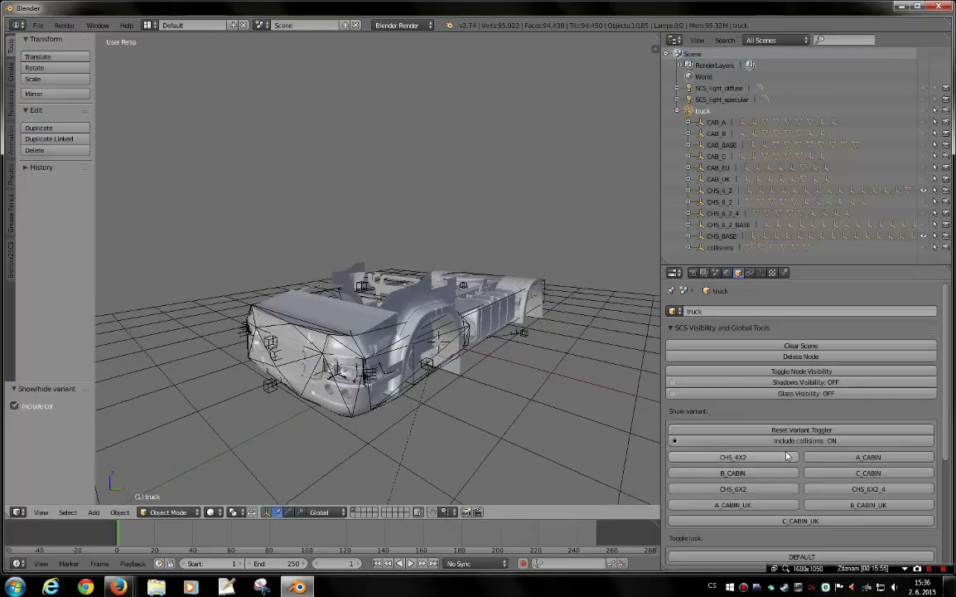
Preview C_CABIN, then A_CABIN on the chassis before turning A_CABIN off
left_click(868, 473)
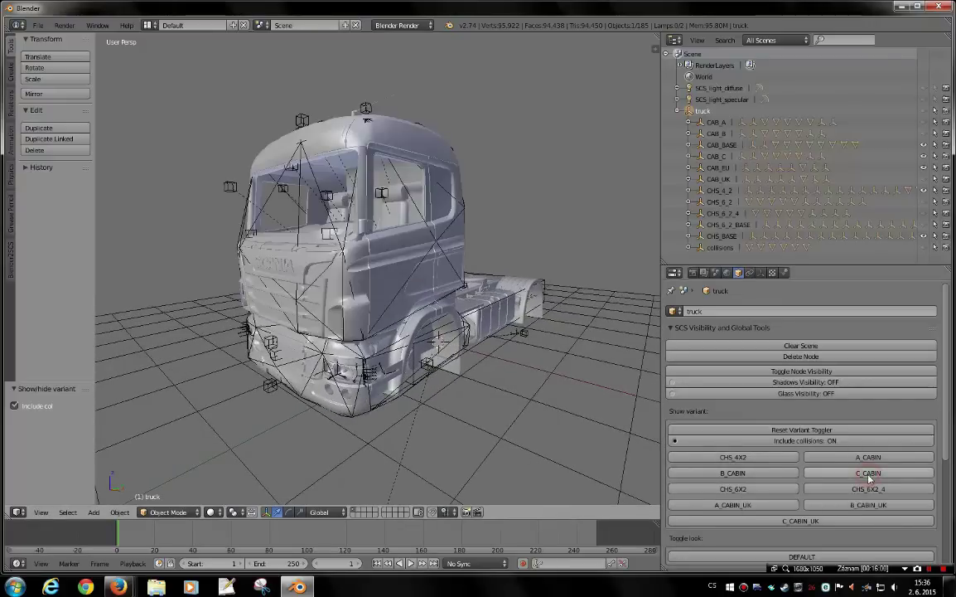
mouse_move(497, 390)
middle_mouse_down()
mouse_move(457, 373)
mouse_move(437, 348)
middle_mouse_up()
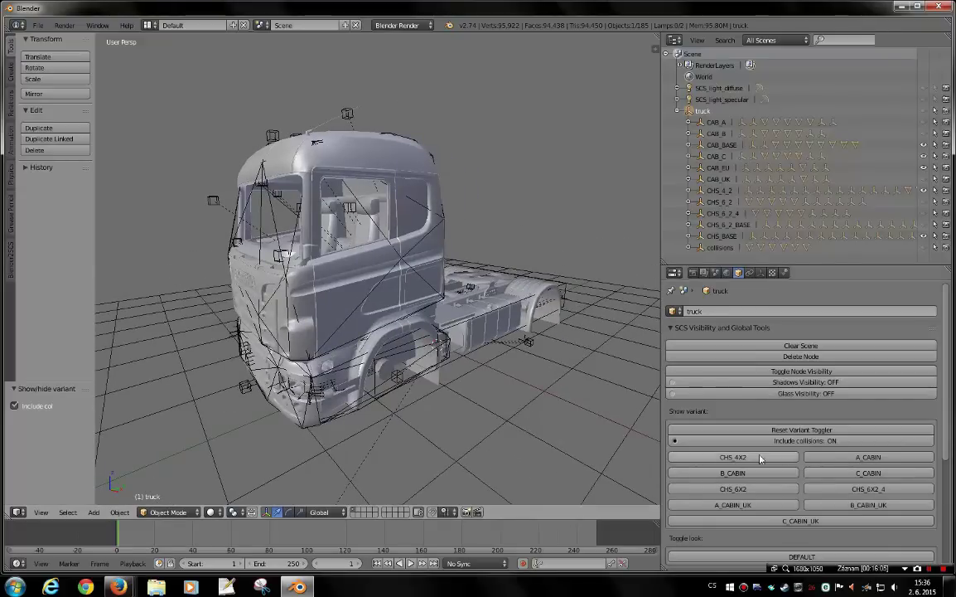
left_click(867, 457)
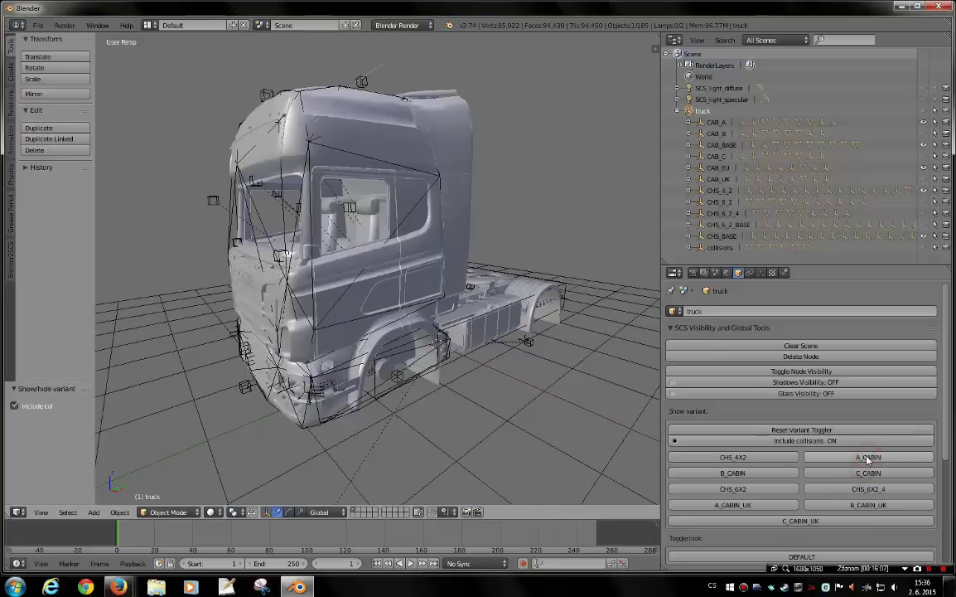
mouse_move(421, 278)
middle_mouse_down()
mouse_move(381, 316)
mouse_move(335, 283)
middle_mouse_up()
left_click(887, 458)
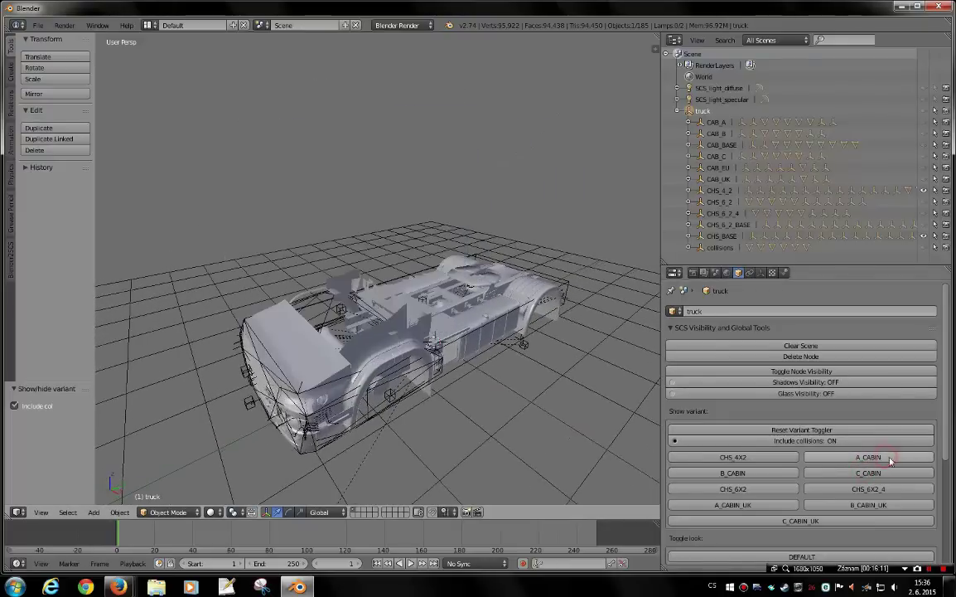
mouse_move(638, 410)
middle_mouse_down()
mouse_move(469, 331)
mouse_move(532, 341)
middle_mouse_up()
Try B_CABIN, then end with the C cabin alone on the CHS_4X2 chassis
left_click(754, 473)
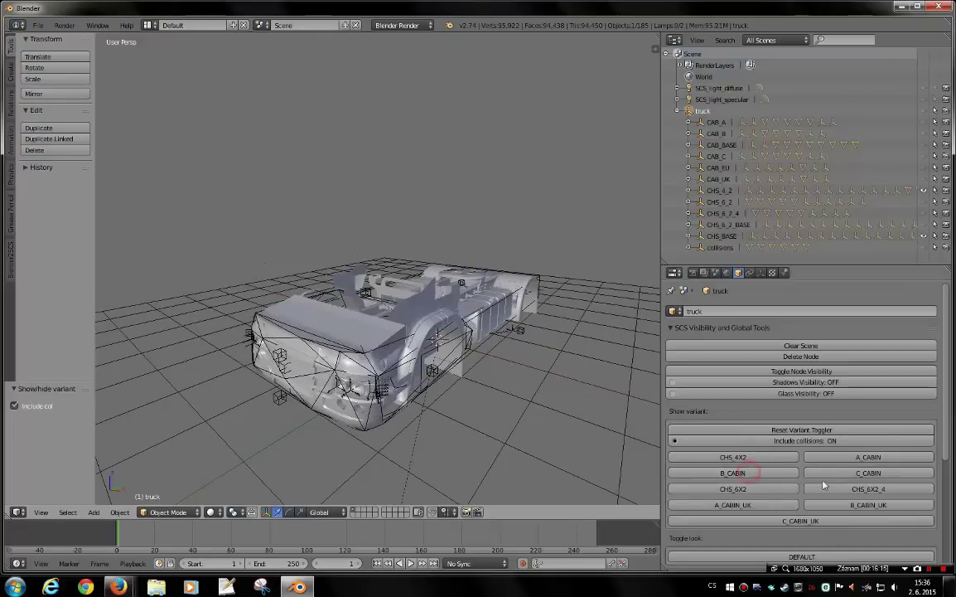
left_click(829, 473)
mouse_move(323, 331)
middle_mouse_down()
mouse_move(377, 343)
mouse_move(407, 386)
mouse_move(481, 380)
mouse_move(482, 350)
mouse_move(503, 367)
mouse_move(493, 373)
middle_mouse_up()
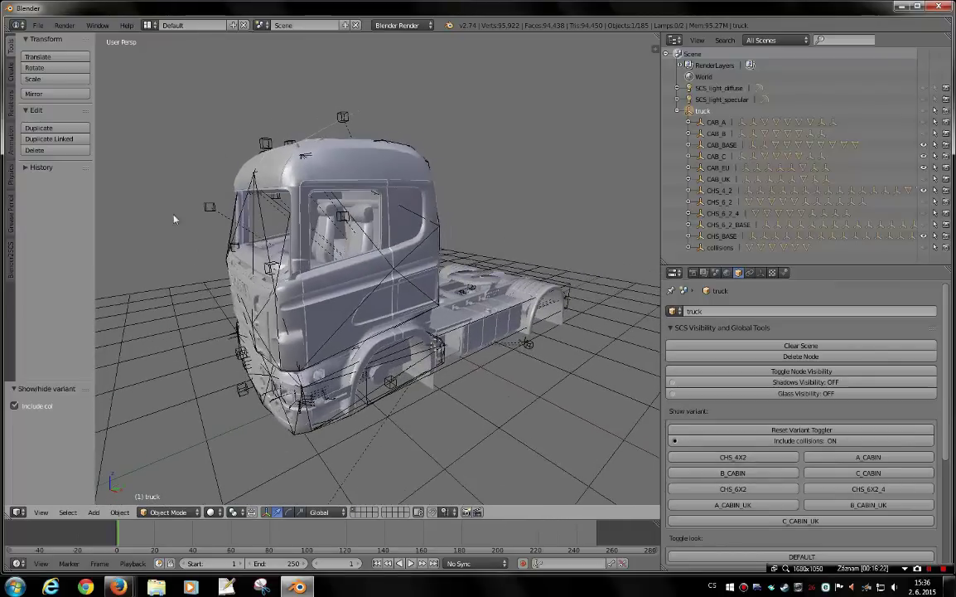
mouse_move(174, 219)
middle_mouse_down()
mouse_move(271, 316)
mouse_move(215, 314)
mouse_move(278, 317)
middle_mouse_up()
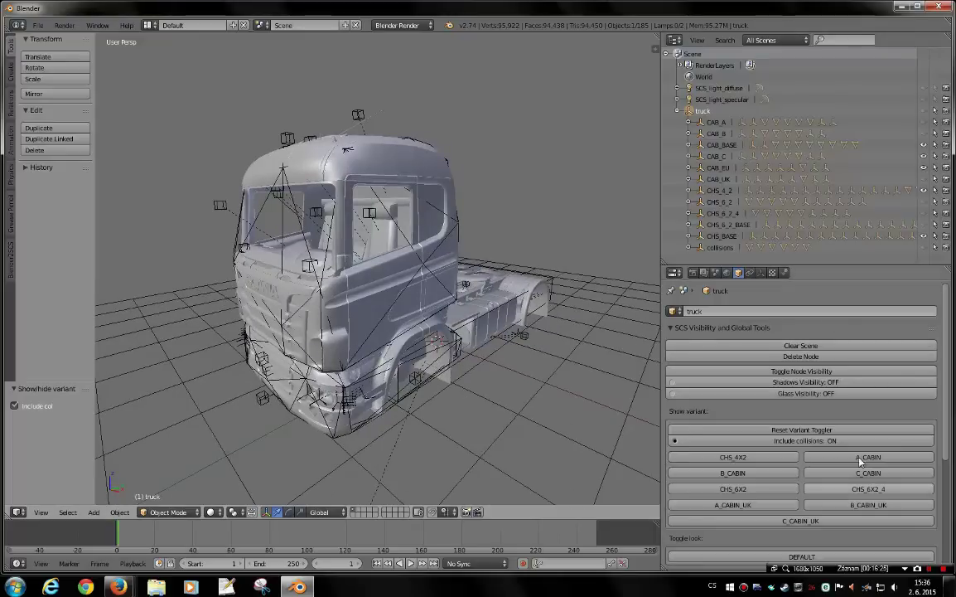
left_click(720, 429)
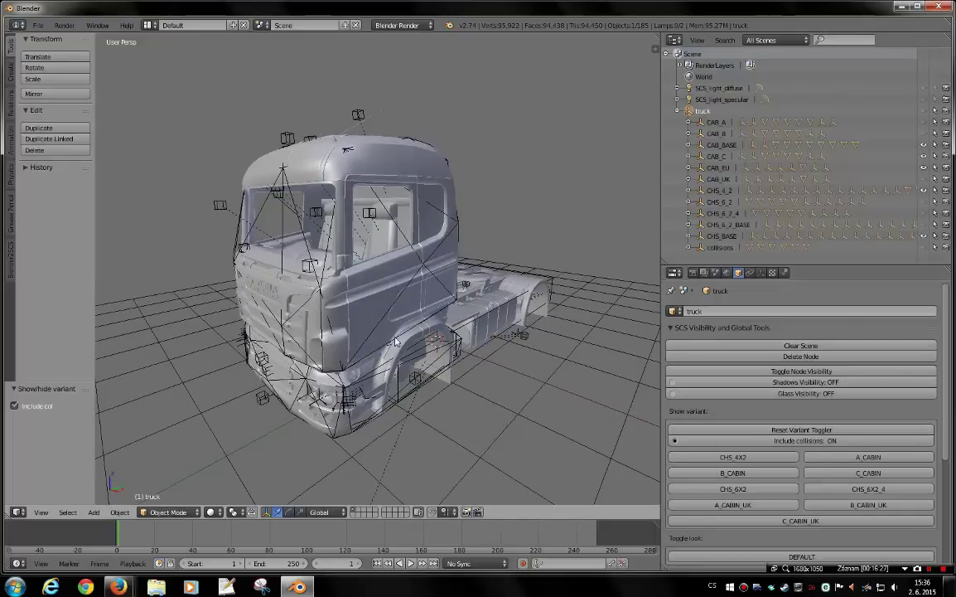
middle_click_drag(348, 299, 411, 363)
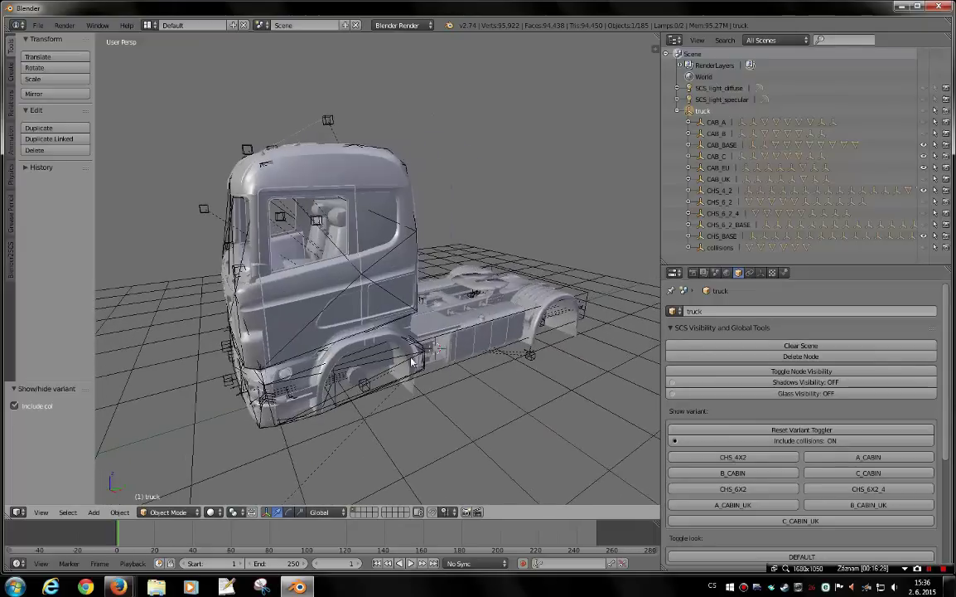
Select Model1.3 and set its origin to its geometry centre
right_click(286, 306)
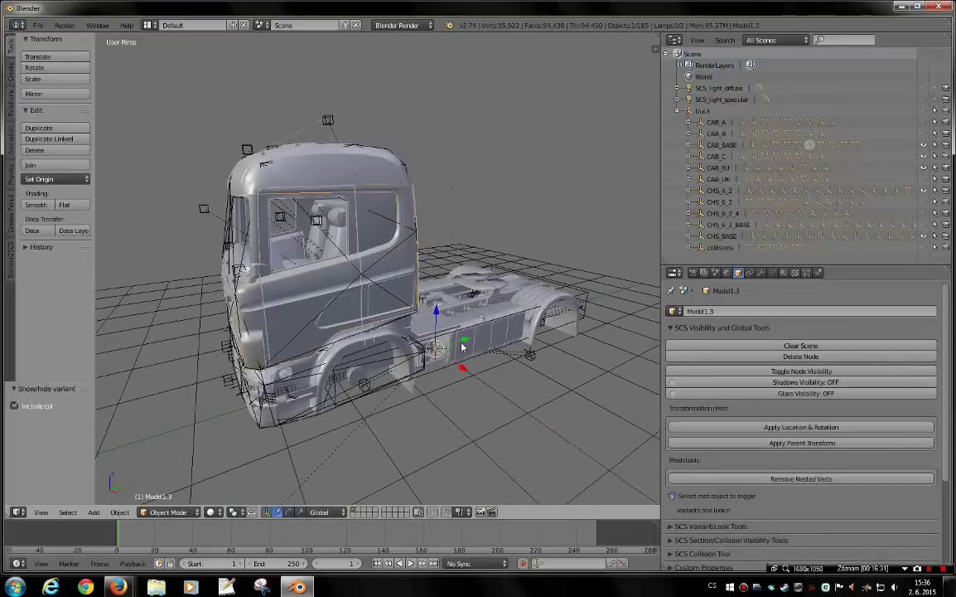
mouse_move(463, 346)
left_mouse_down()
mouse_move(350, 348)
mouse_move(401, 288)
left_mouse_up()
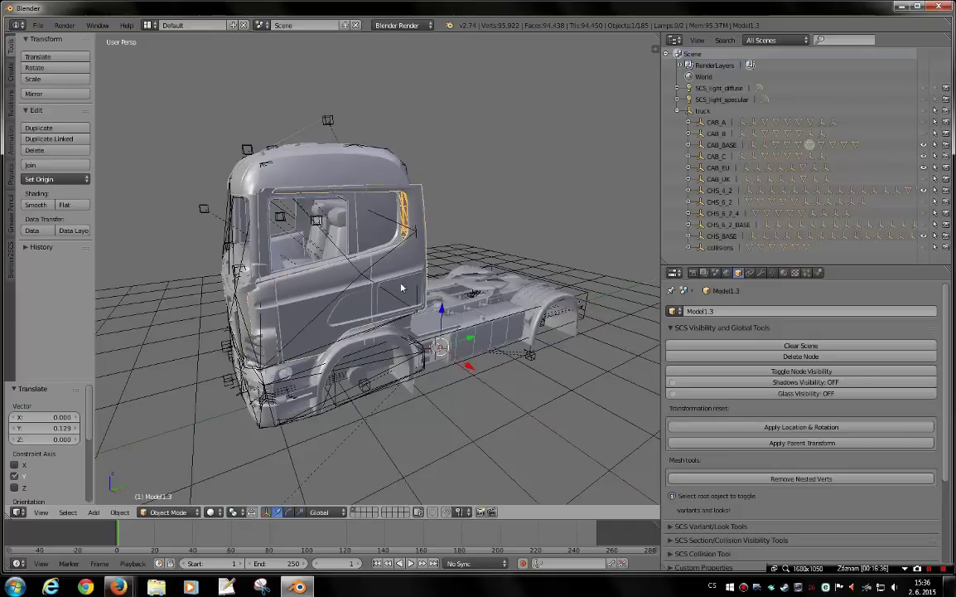
left_click(58, 179)
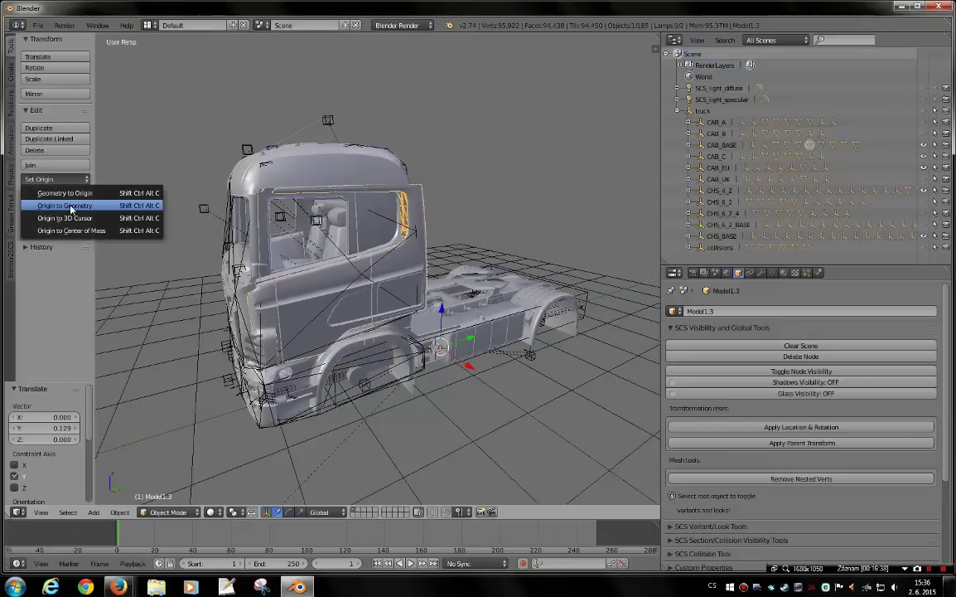
left_click(66, 206)
Slide Model1.3 forward along X and back toward the chassis, inspecting it
left_click_drag(346, 275, 384, 312)
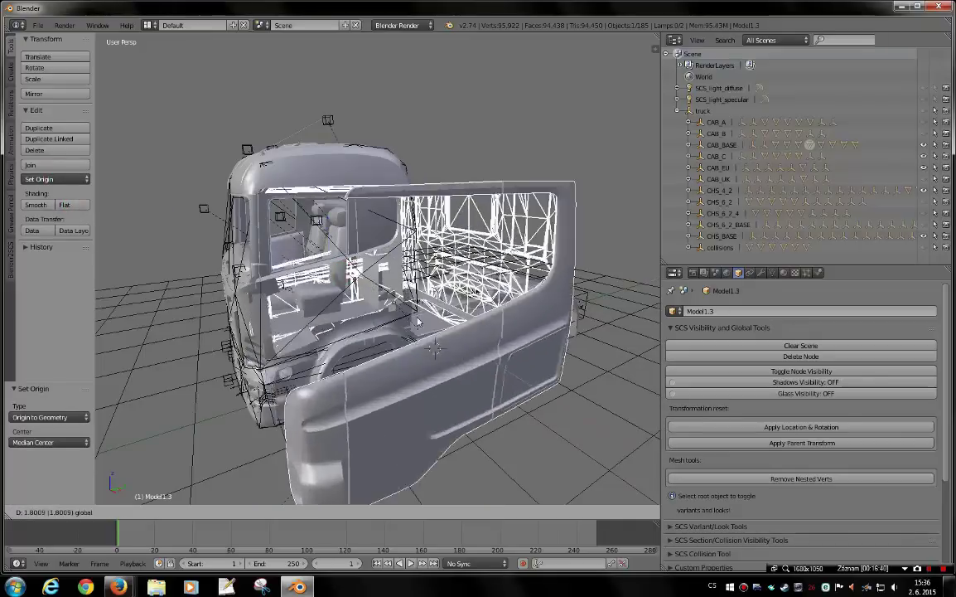
mouse_move(385, 312)
middle_mouse_down()
mouse_move(466, 355)
mouse_move(399, 335)
mouse_move(377, 304)
middle_mouse_up()
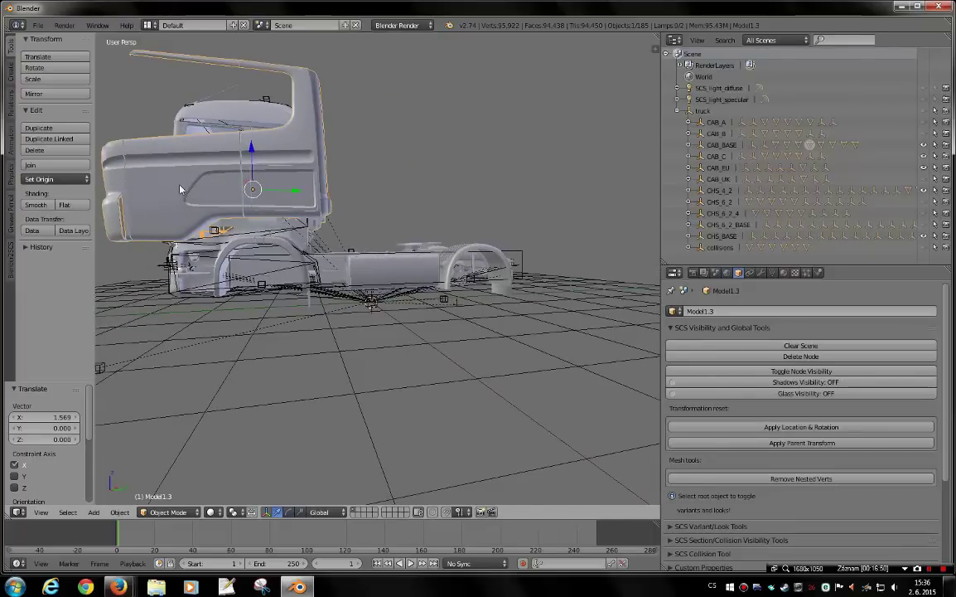
mouse_move(164, 171)
middle_mouse_down()
mouse_move(260, 216)
mouse_move(303, 220)
middle_mouse_up()
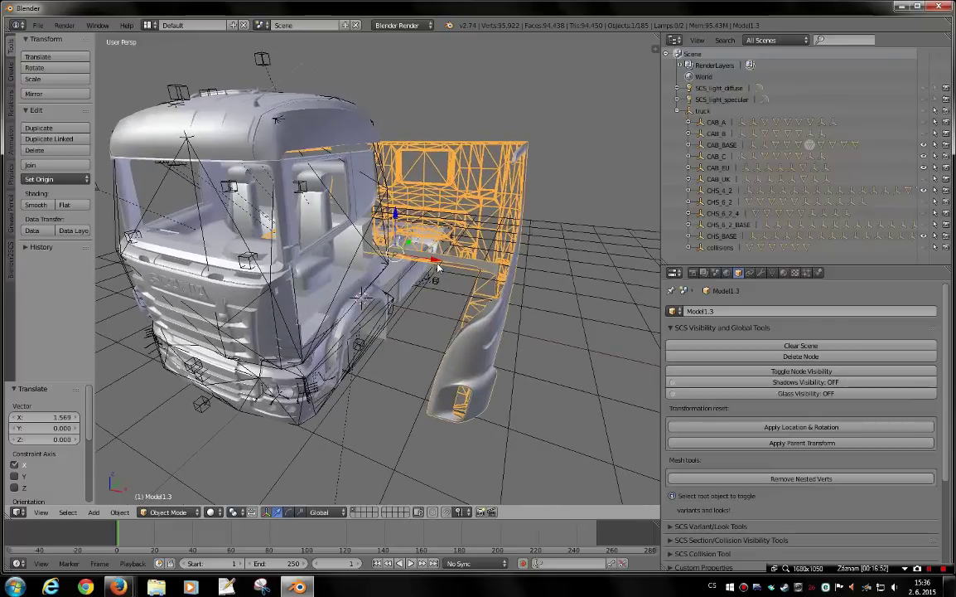
left_click_drag(438, 265, 507, 327)
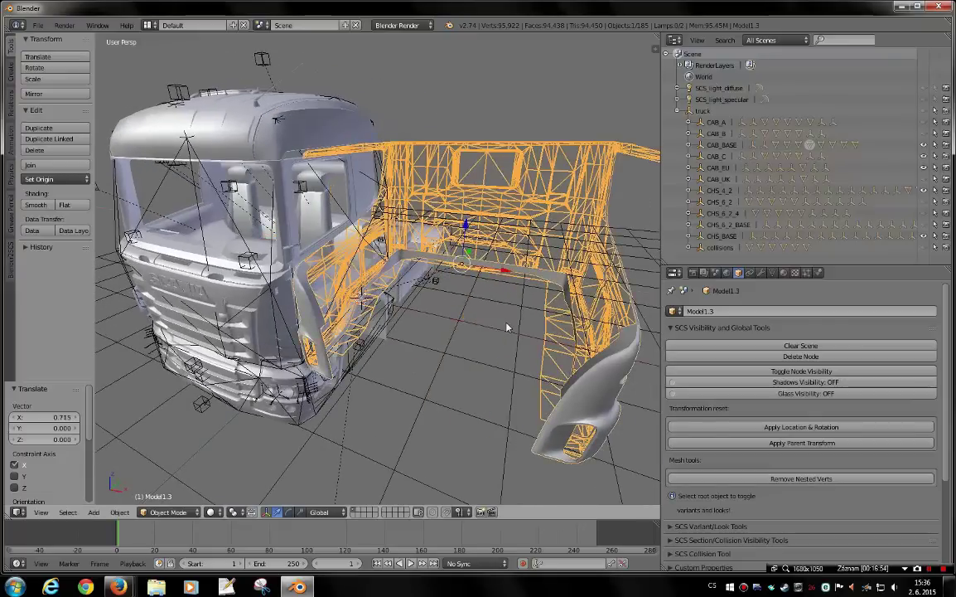
mouse_move(507, 327)
middle_mouse_down()
mouse_move(416, 320)
mouse_move(367, 330)
mouse_move(485, 327)
middle_mouse_up()
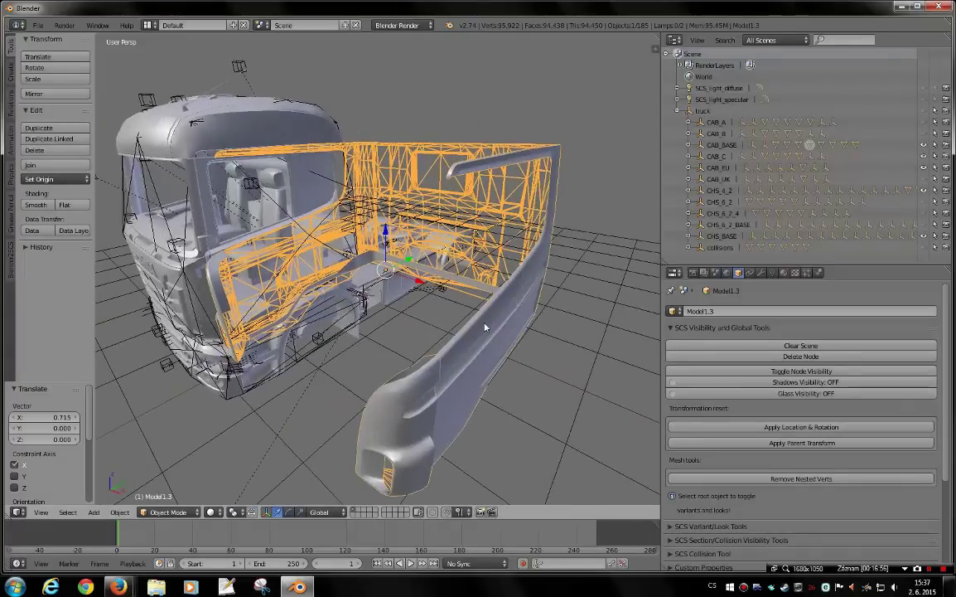
mouse_move(361, 309)
middle_mouse_down()
mouse_move(525, 304)
mouse_move(271, 271)
mouse_move(368, 279)
mouse_move(319, 323)
middle_mouse_up()
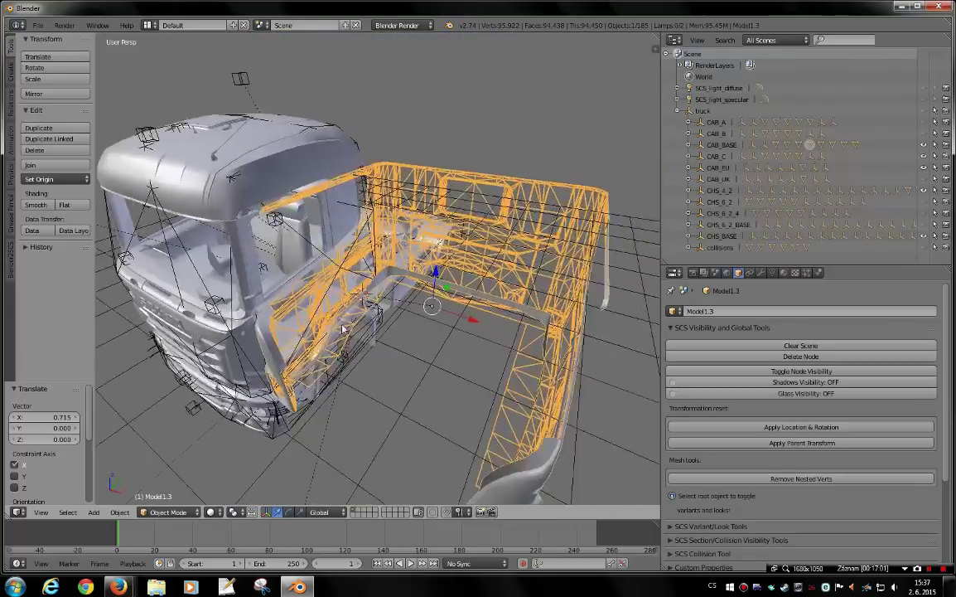
scroll(377, 305, "down", 5)
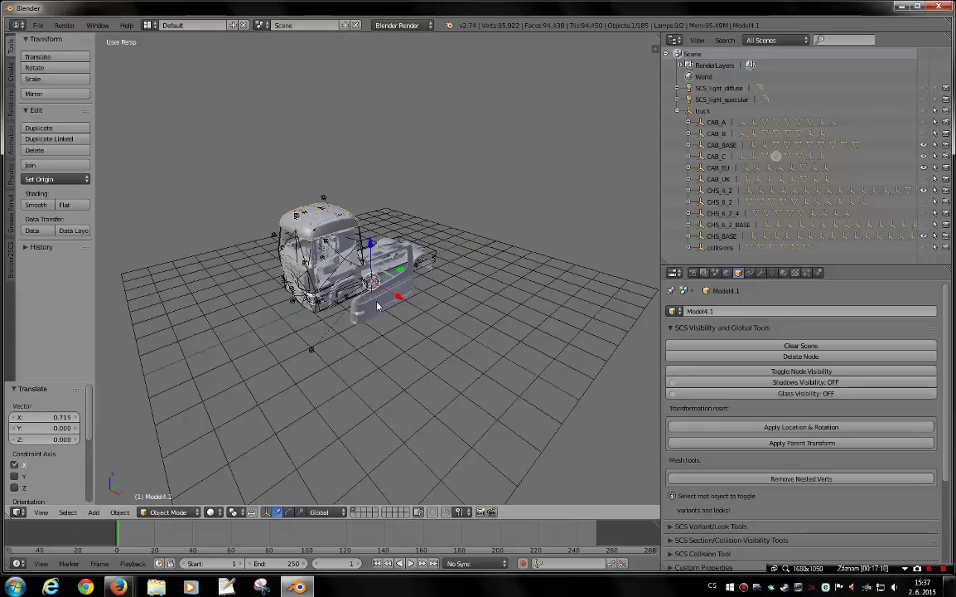
Move Model1.3 along the Y axis with G then Y
mouse_move(392, 288)
left_mouse_down()
mouse_move(348, 278)
mouse_move(476, 295)
mouse_move(462, 273)
left_mouse_up()
scroll(348, 278, "up", 2)
scroll(344, 277, "up", 1)
scroll(339, 278, "up", 1)
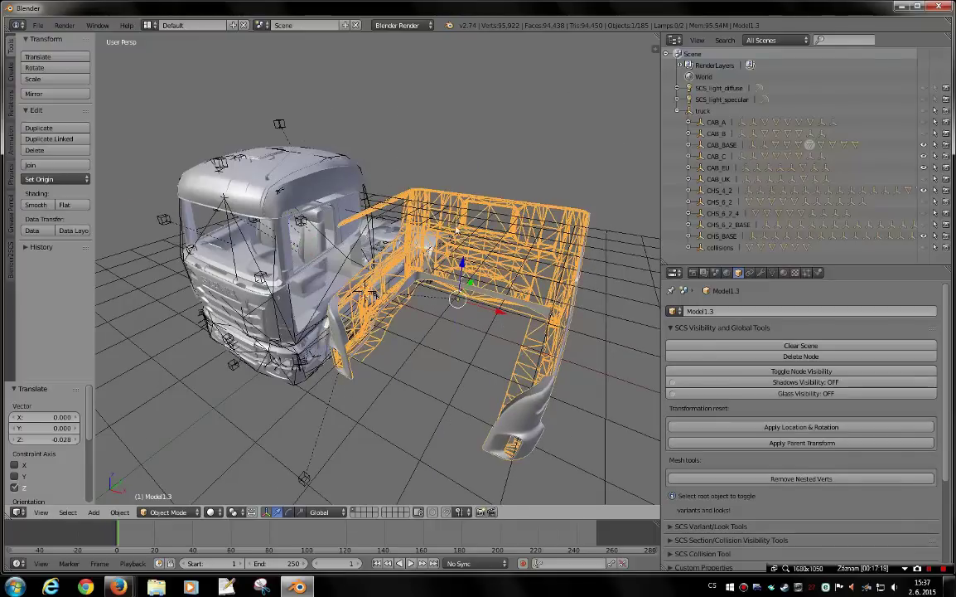
mouse_move(451, 361)
middle_mouse_down()
mouse_move(504, 363)
mouse_move(405, 367)
mouse_move(445, 358)
mouse_move(142, 468)
middle_mouse_up()
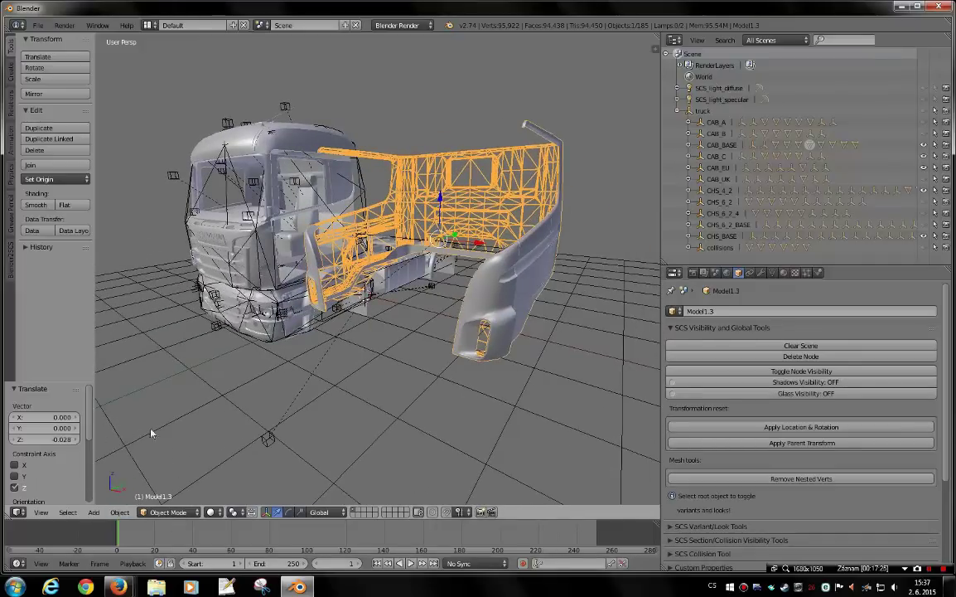
middle_click_drag(349, 394, 333, 386)
key("g")
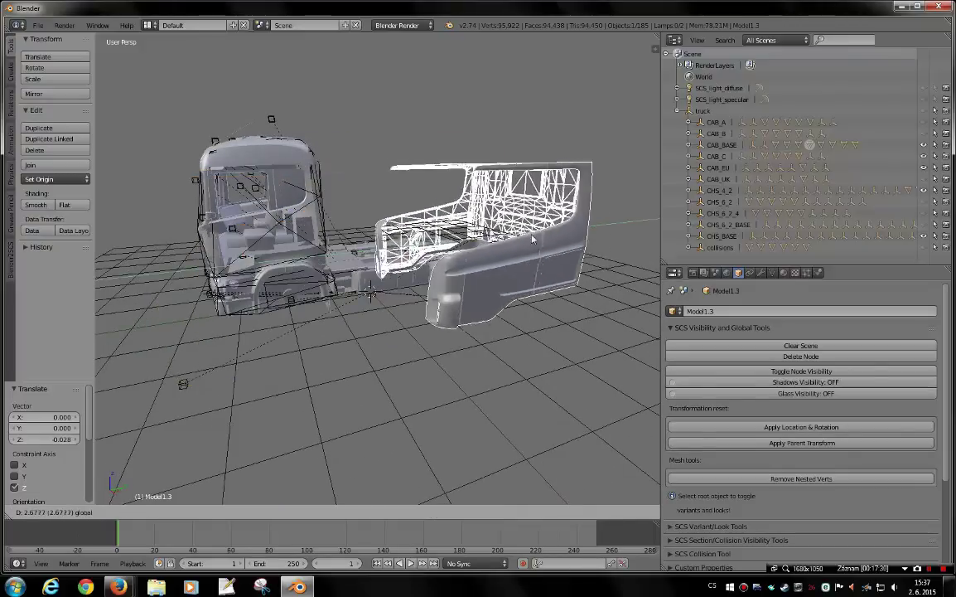
key("y")
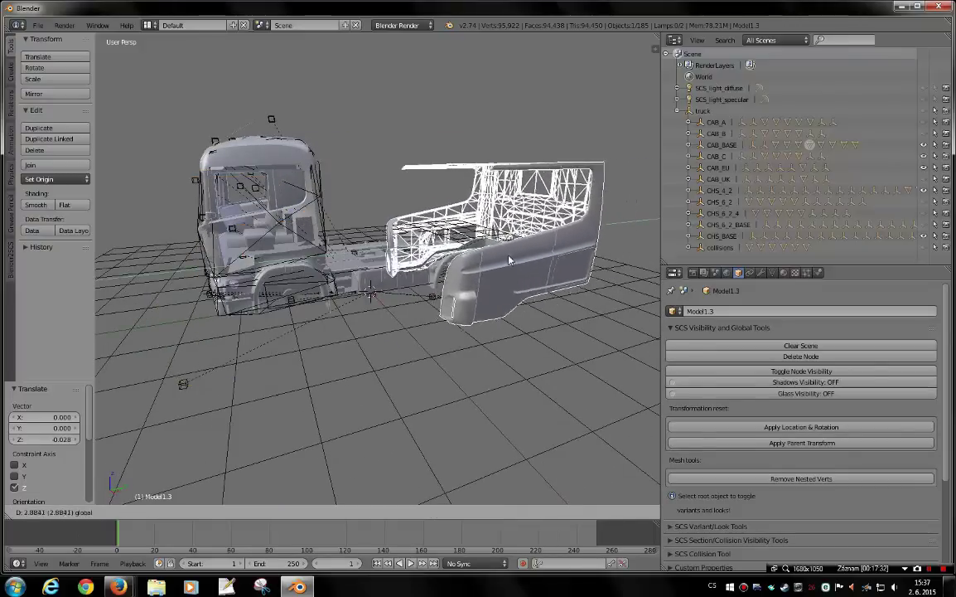
left_click(319, 418)
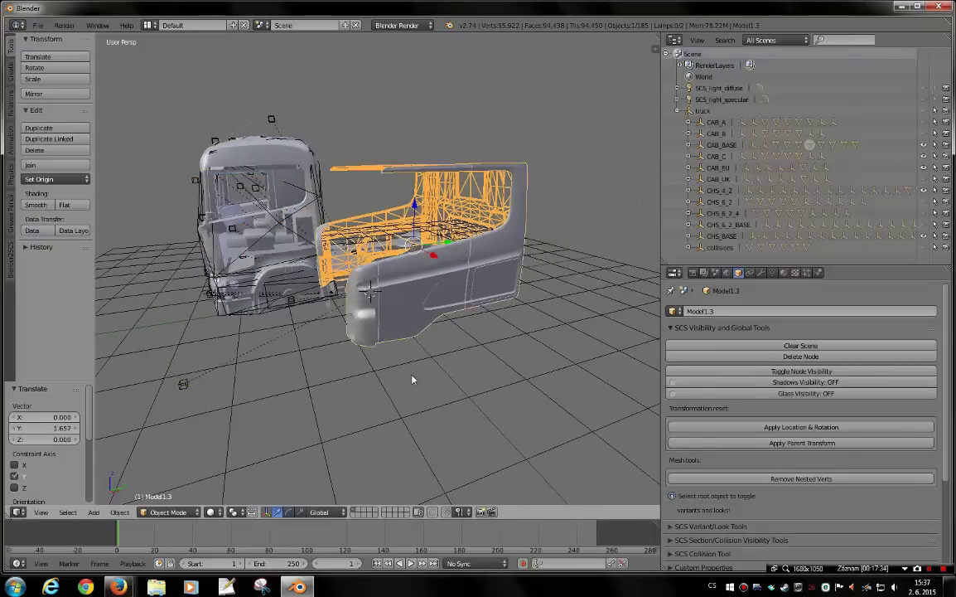
mouse_move(446, 244)
left_mouse_down()
mouse_move(542, 240)
mouse_move(451, 257)
left_mouse_up()
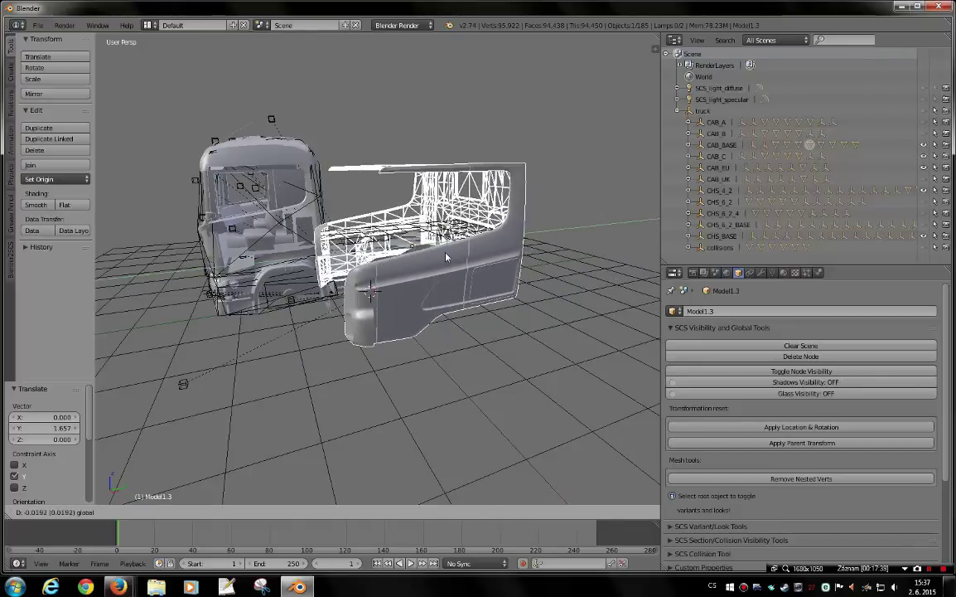
left_click(443, 253)
mouse_move(443, 253)
middle_mouse_down()
mouse_move(412, 298)
mouse_move(471, 334)
mouse_move(453, 344)
middle_mouse_up()
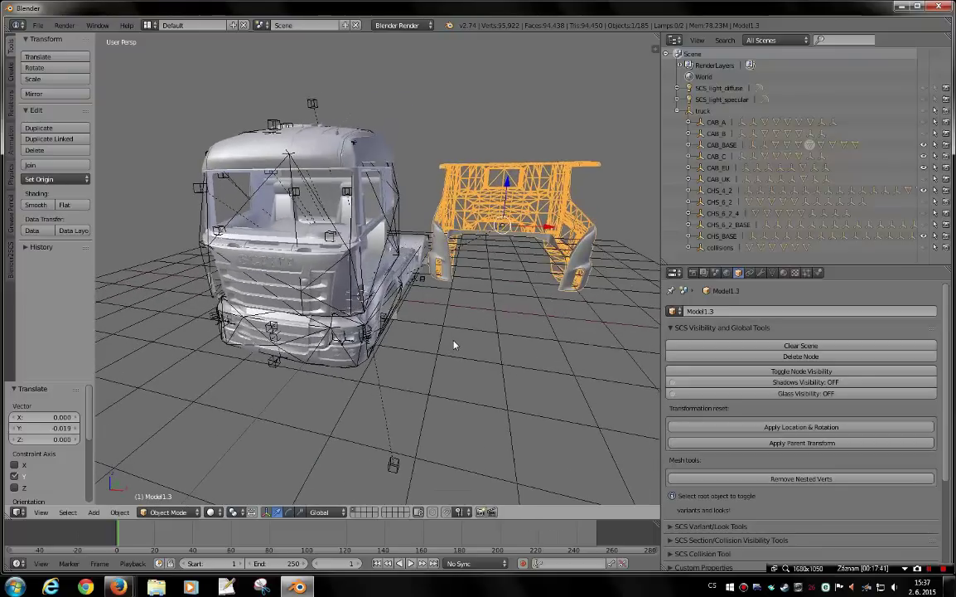
Lower Model1.3 along Z, then shift it along X
key("g")
key("y")
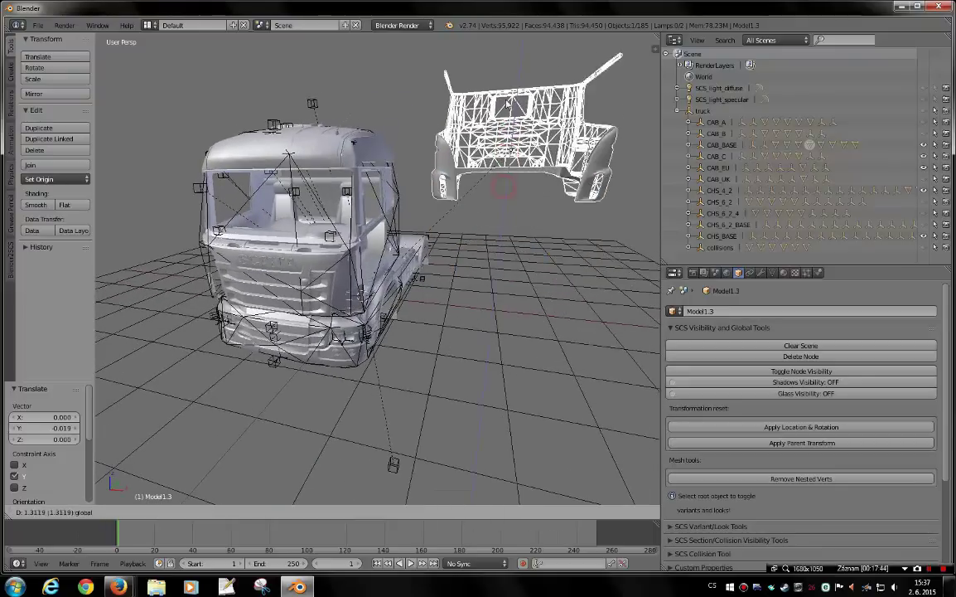
key("z")
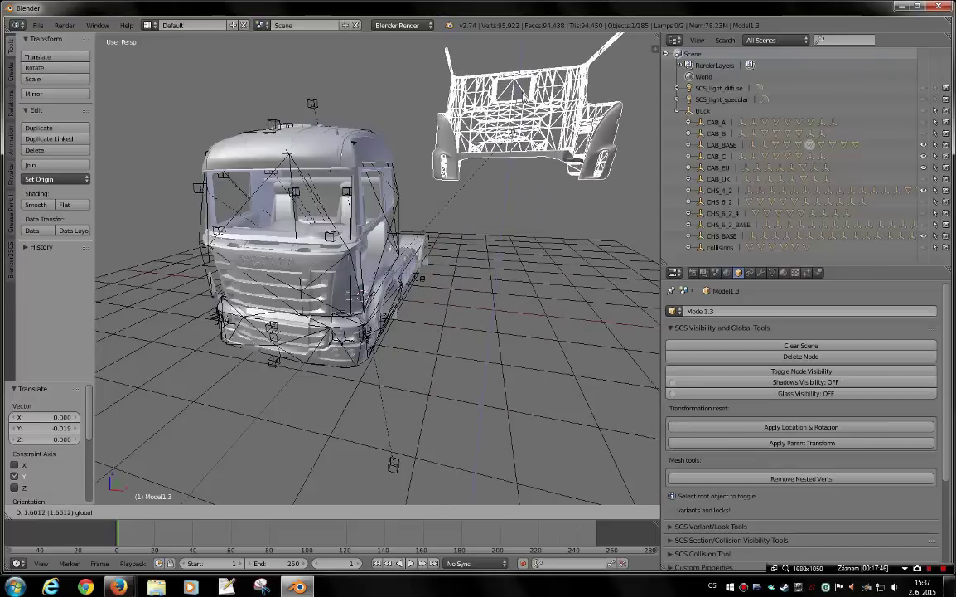
left_click(550, 254)
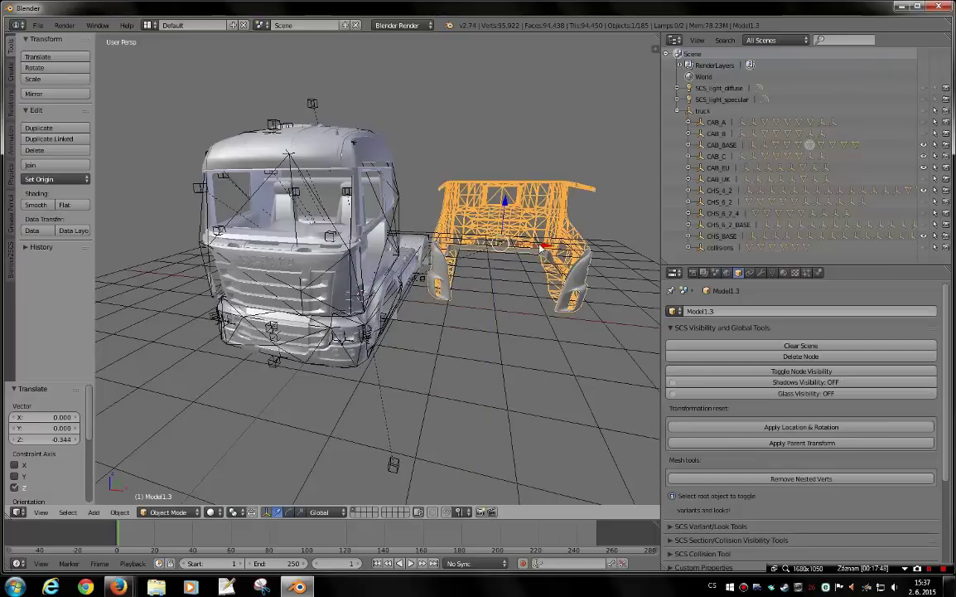
key("g")
key("y")
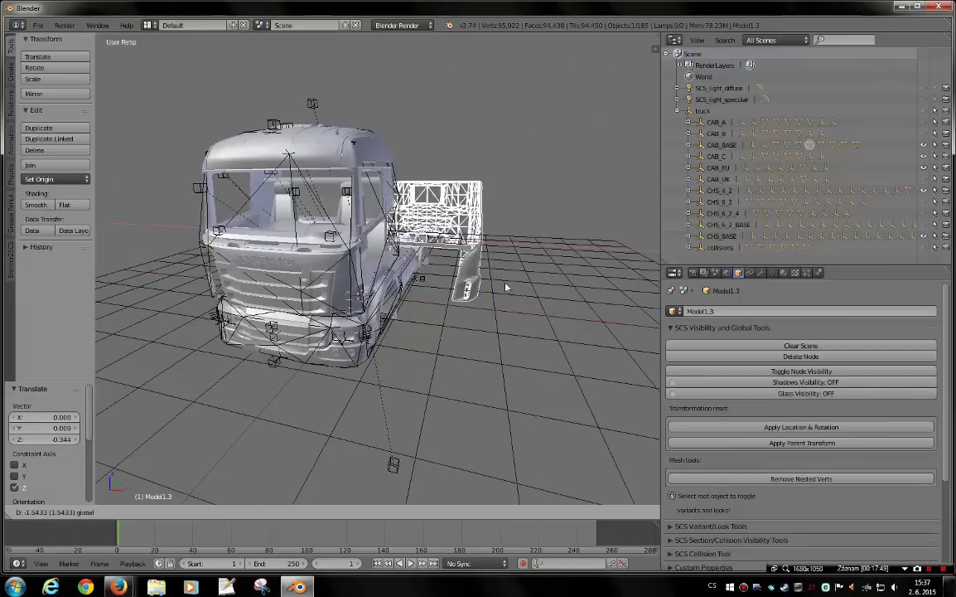
key("x")
left_click(572, 340)
Fine-tune Model1.3 with a small Y move and a free move
mouse_move(572, 341)
middle_mouse_down()
mouse_move(491, 339)
mouse_move(525, 319)
mouse_move(496, 332)
middle_mouse_up()
scroll(491, 339, "up", 3)
scroll(490, 338, "up", 2)
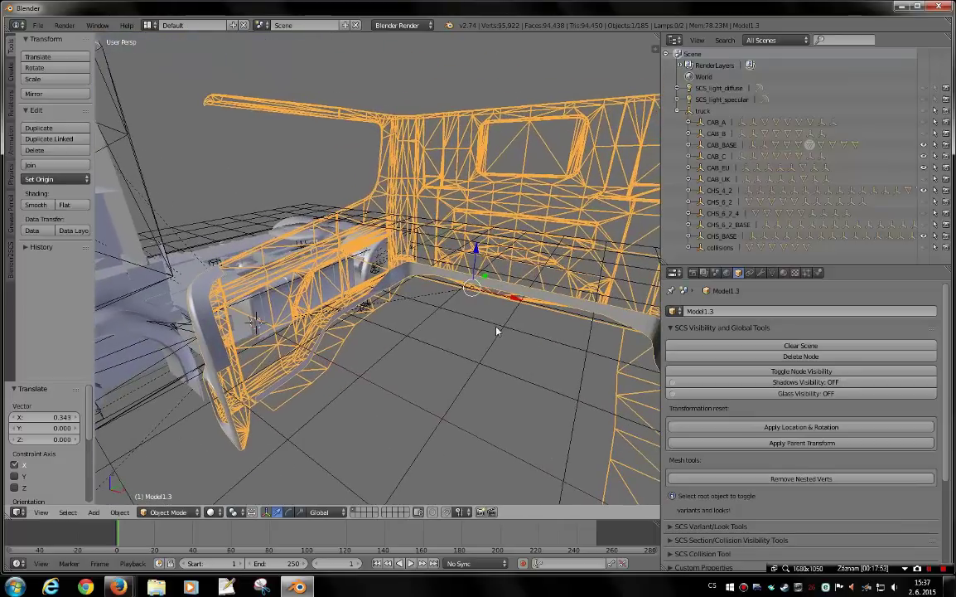
key("g")
key("y")
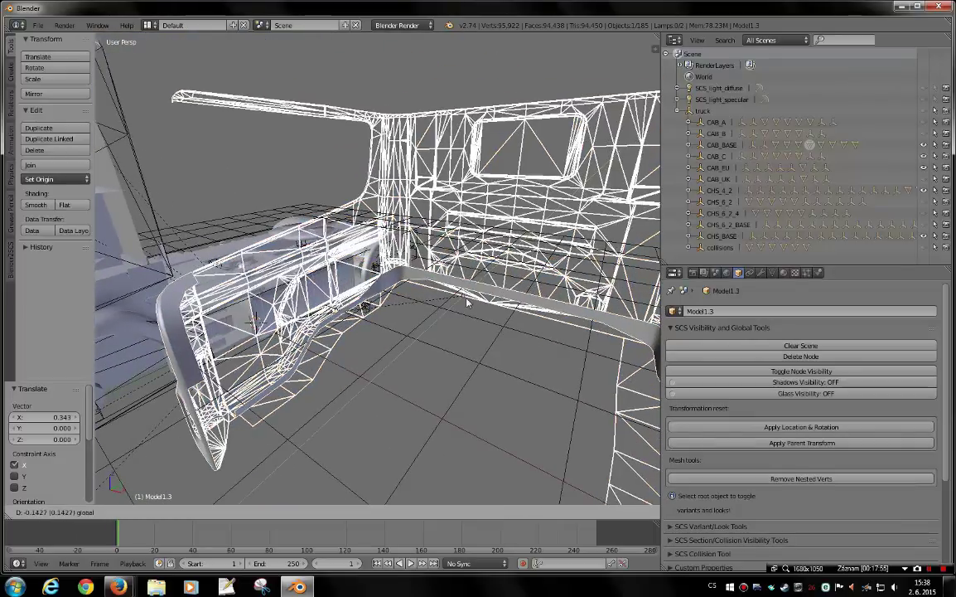
left_click(469, 292)
key("g")
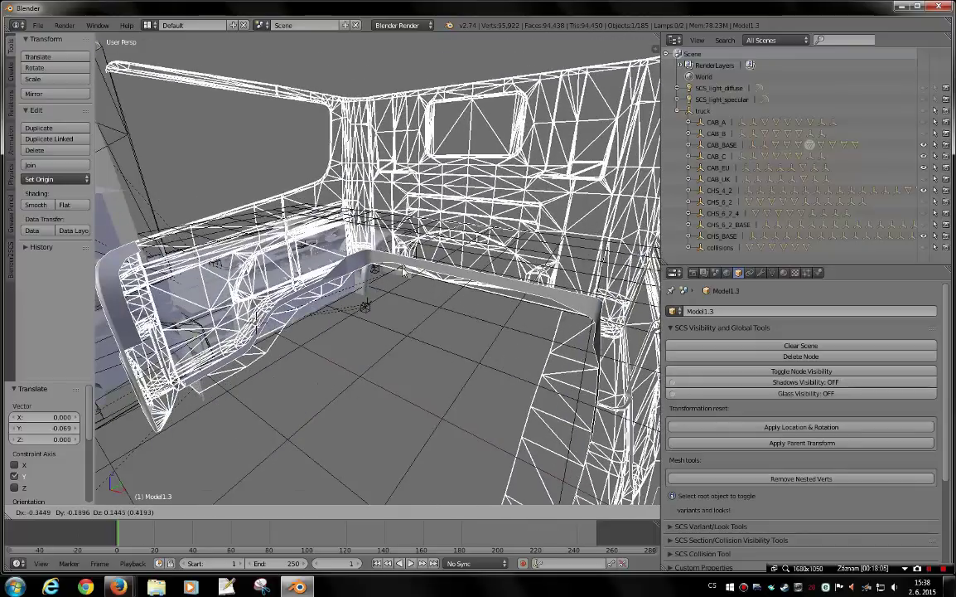
left_click(414, 269)
Move Model1.3 3.492 along X and -1.498 along Y back into the cab
scroll(413, 269, "down", 5)
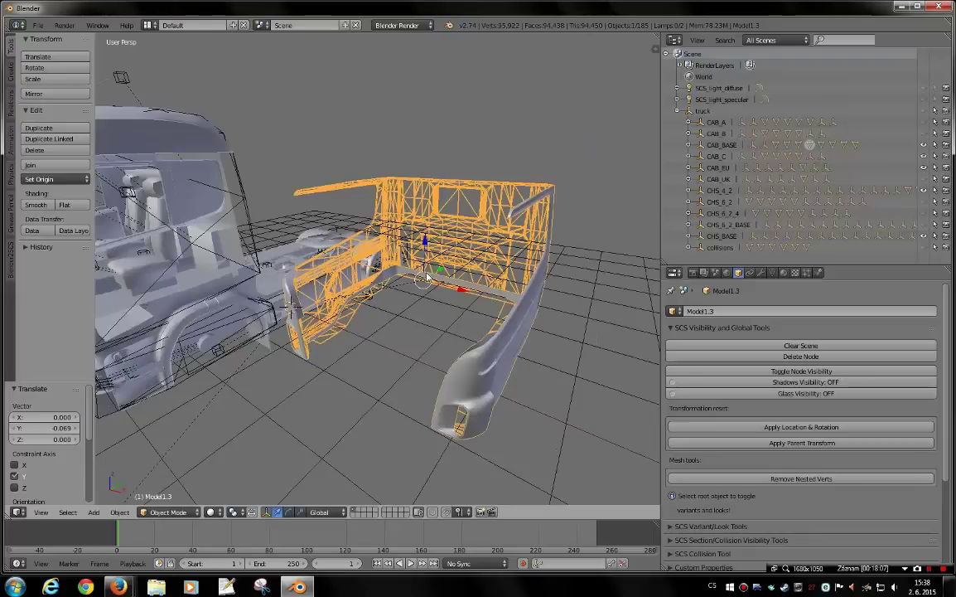
scroll(429, 277, "down", 3)
key("g")
key("x")
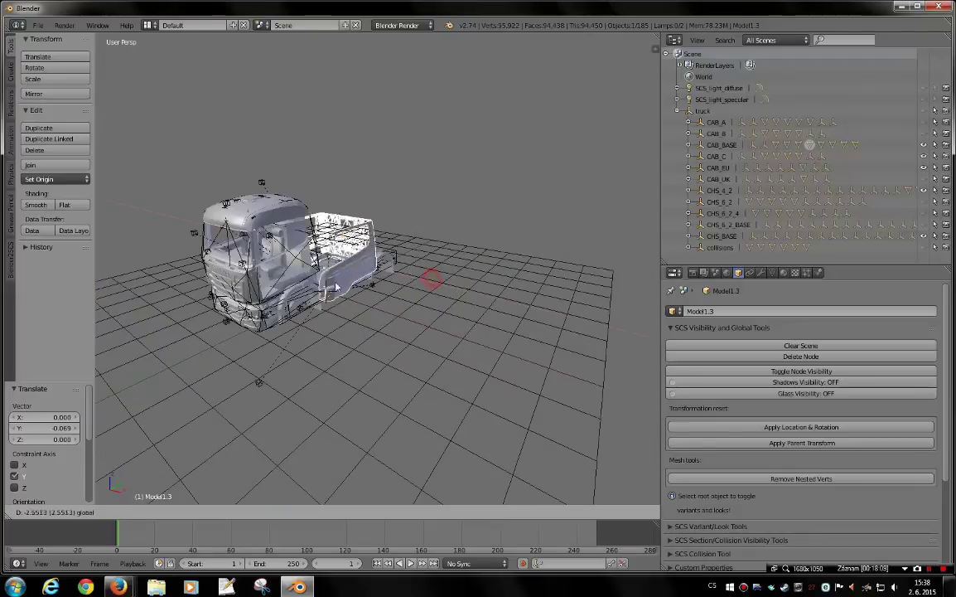
left_click(340, 279)
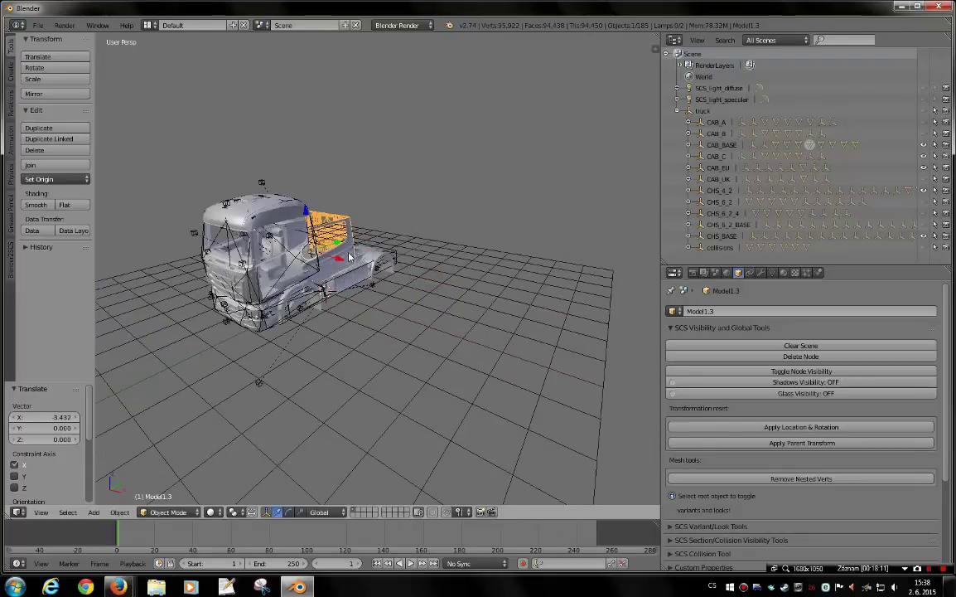
key("g")
key("y")
left_click(293, 270)
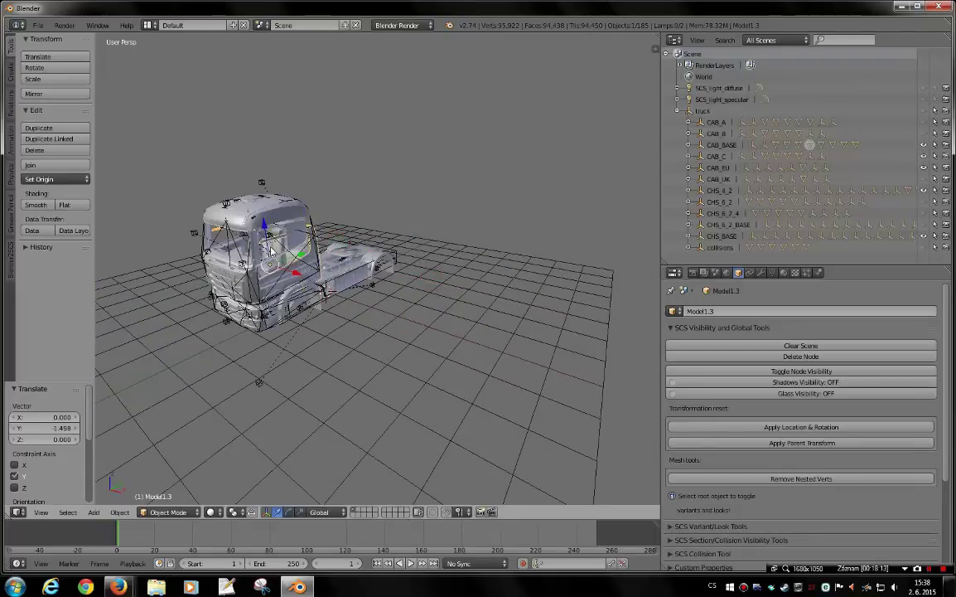
Raise Model1.3 by 0.393 on Z and enlarge the outliner list
key("g")
key("z")
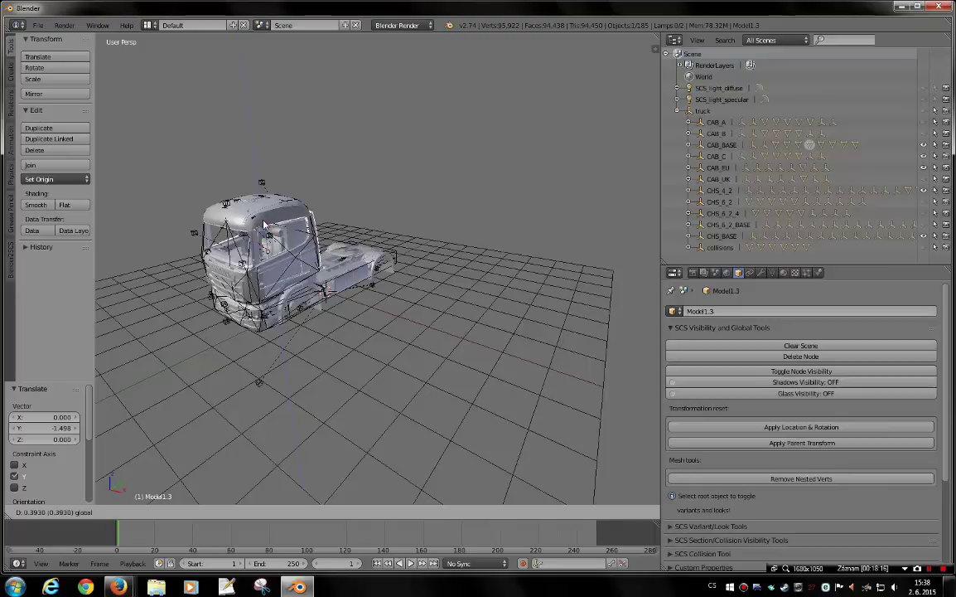
left_click(263, 224)
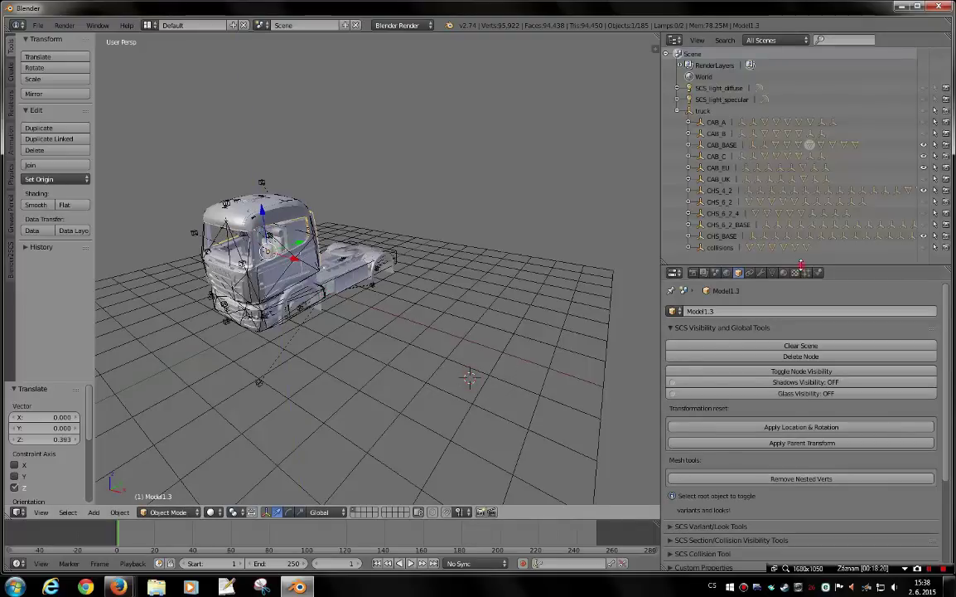
left_click_drag(801, 266, 801, 449)
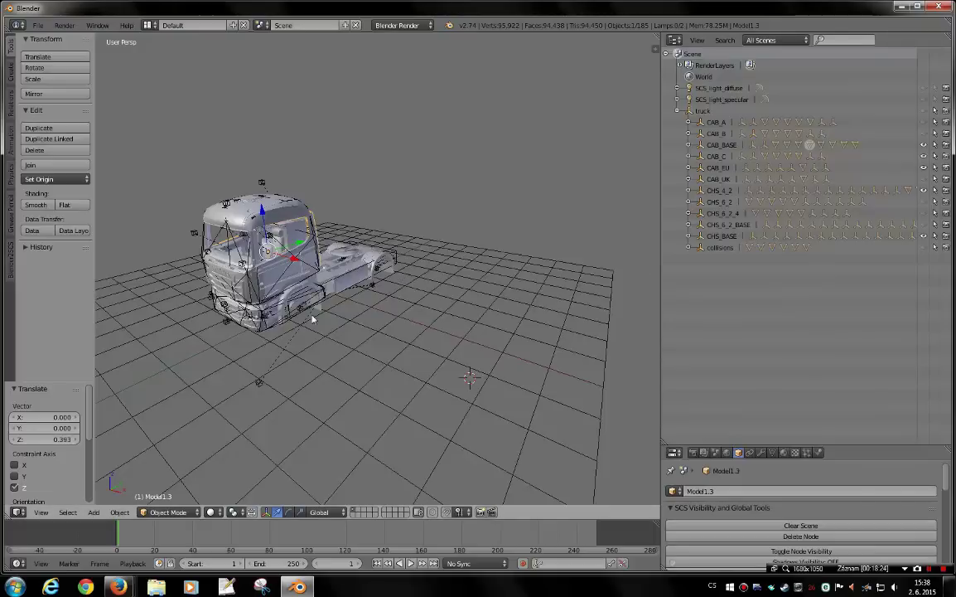
left_click(720, 145)
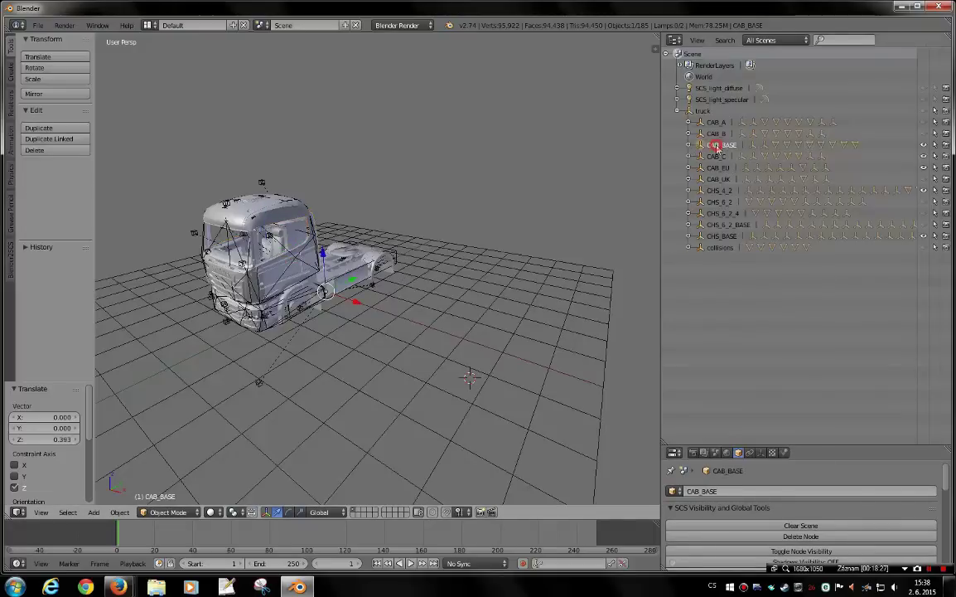
left_click(722, 237)
left_click(689, 237)
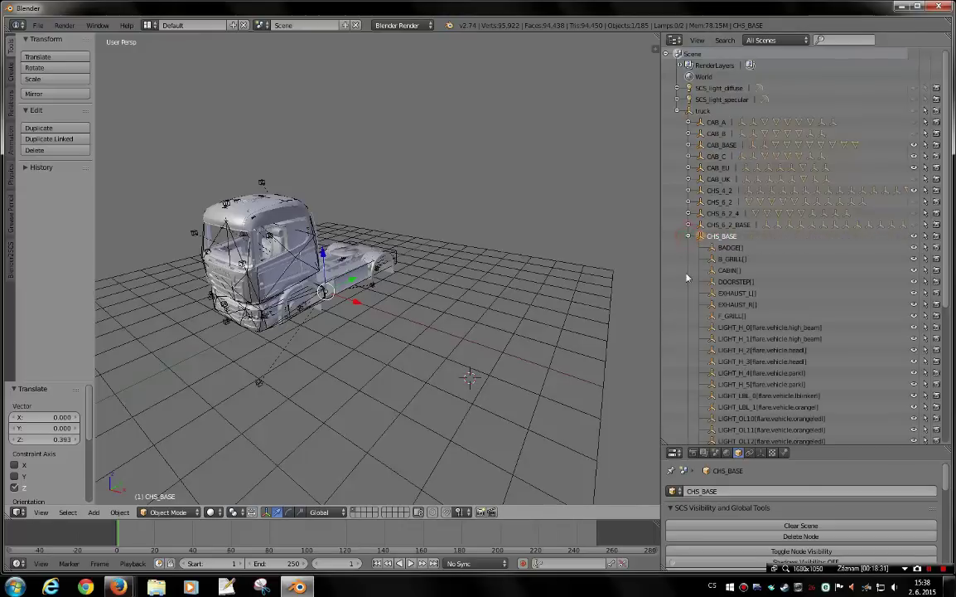
scroll(713, 294, "down", 2)
scroll(712, 298, "down", 2)
scroll(721, 307, "down", 2)
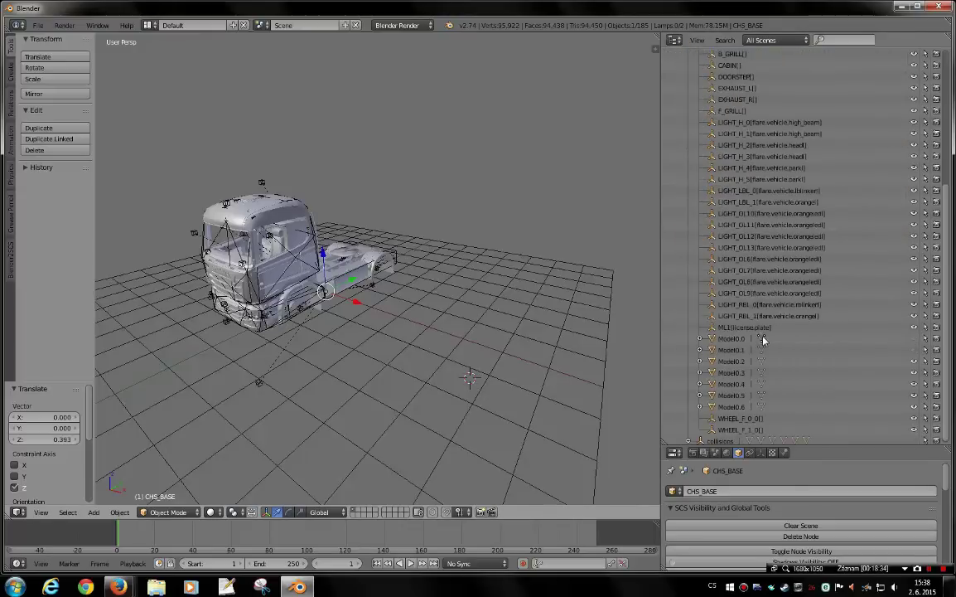
scroll(746, 327, "down", 2)
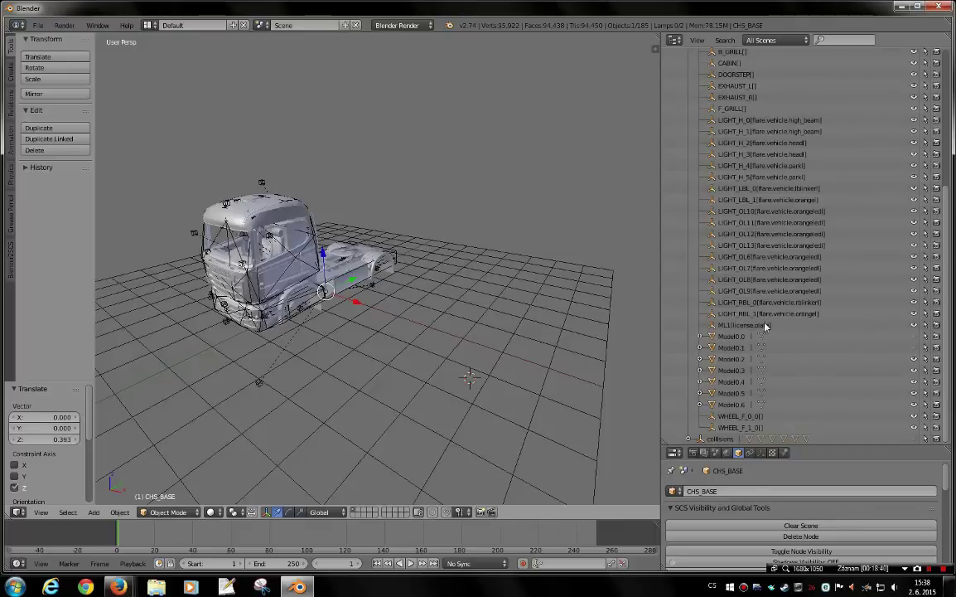
scroll(762, 325, "up", 3)
scroll(767, 326, "up", 3)
scroll(769, 326, "up", 2)
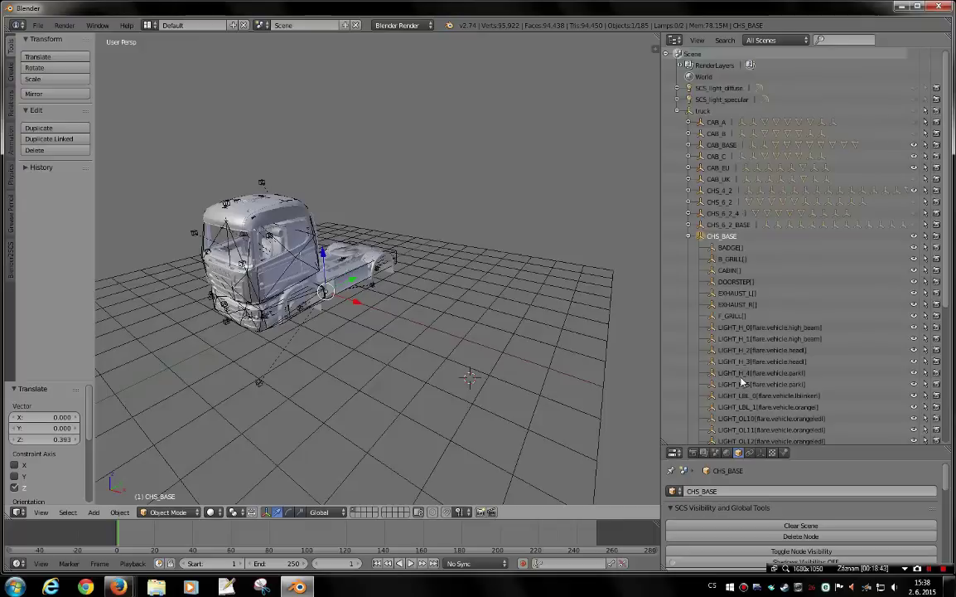
left_click(687, 236)
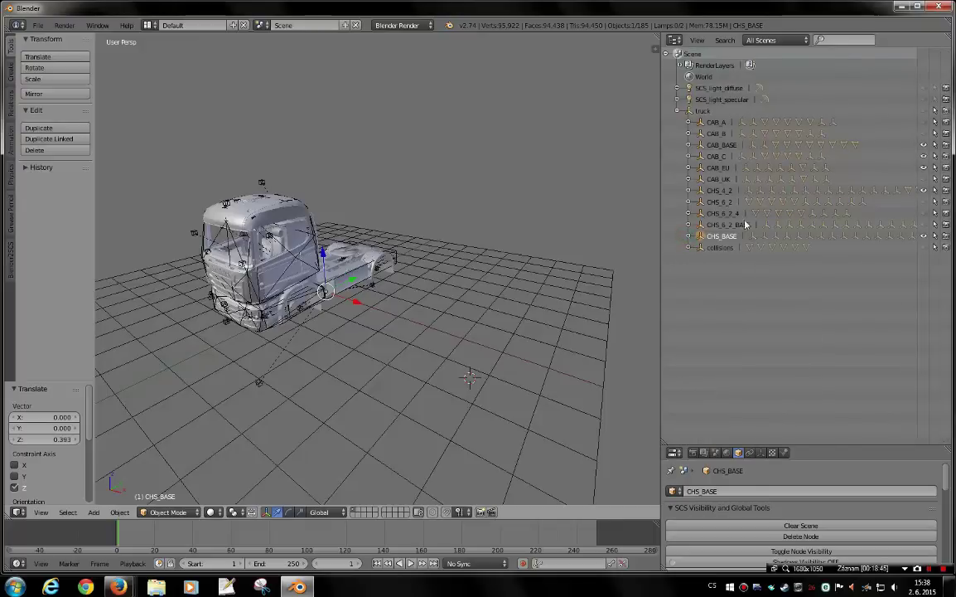
left_click(719, 191)
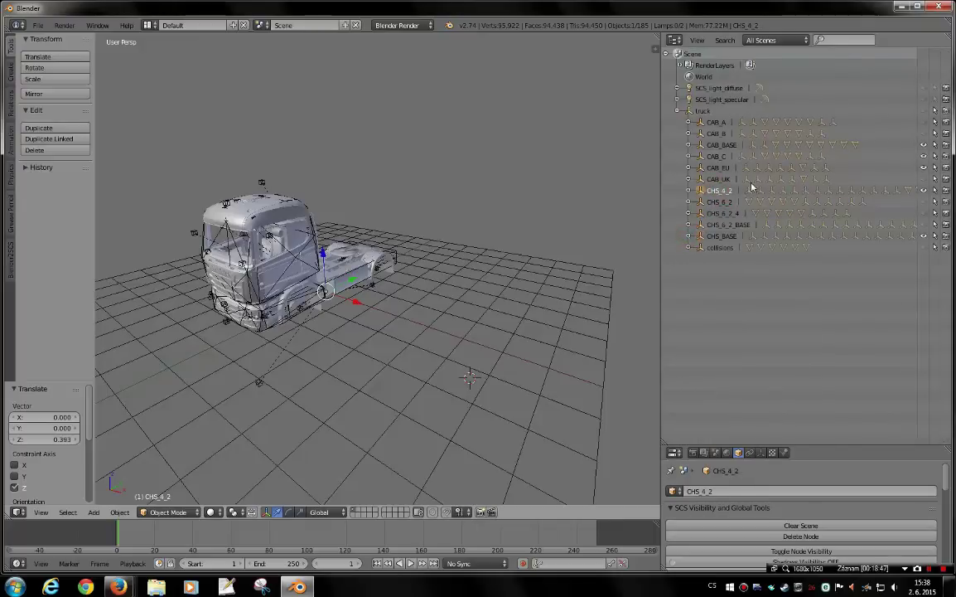
left_click(721, 144)
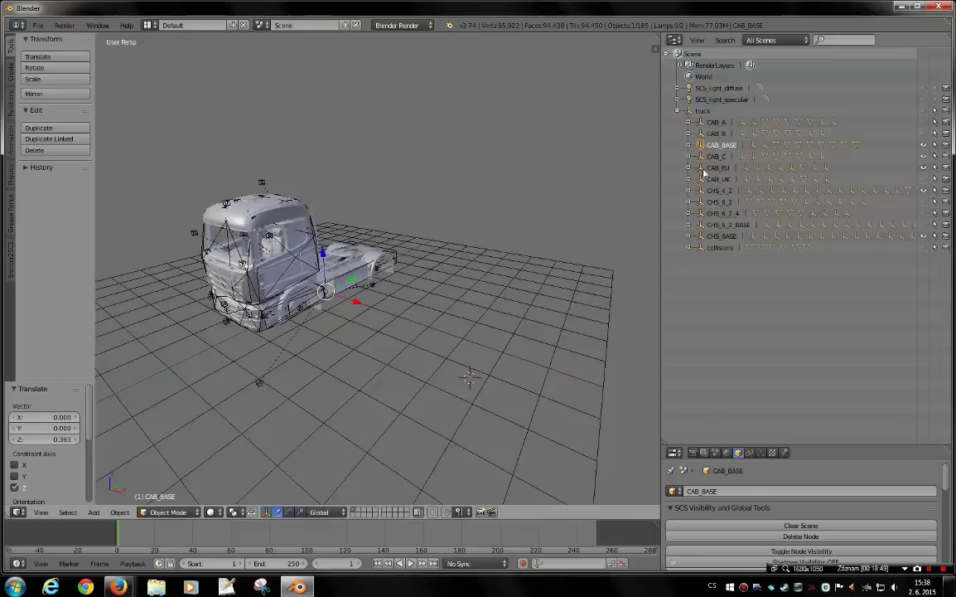
mouse_move(302, 324)
middle_mouse_down()
mouse_move(365, 326)
mouse_move(389, 315)
mouse_move(330, 294)
mouse_move(353, 332)
middle_mouse_up()
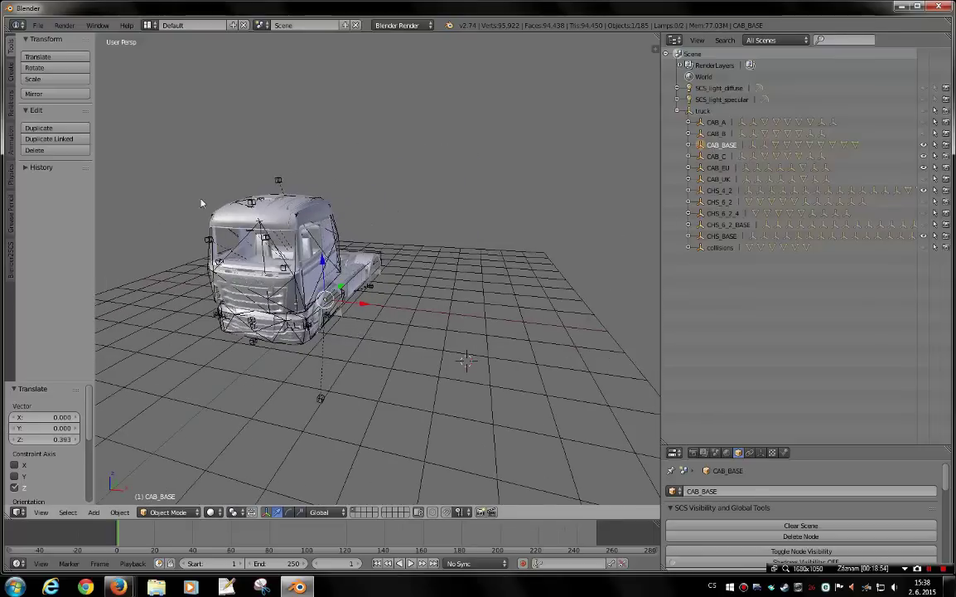
left_click(689, 145)
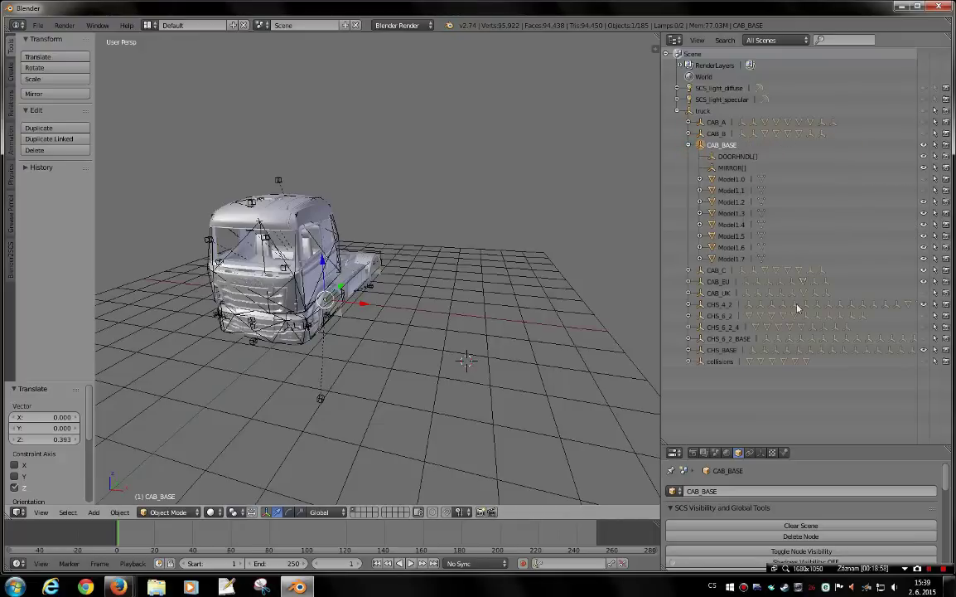
left_click(688, 271)
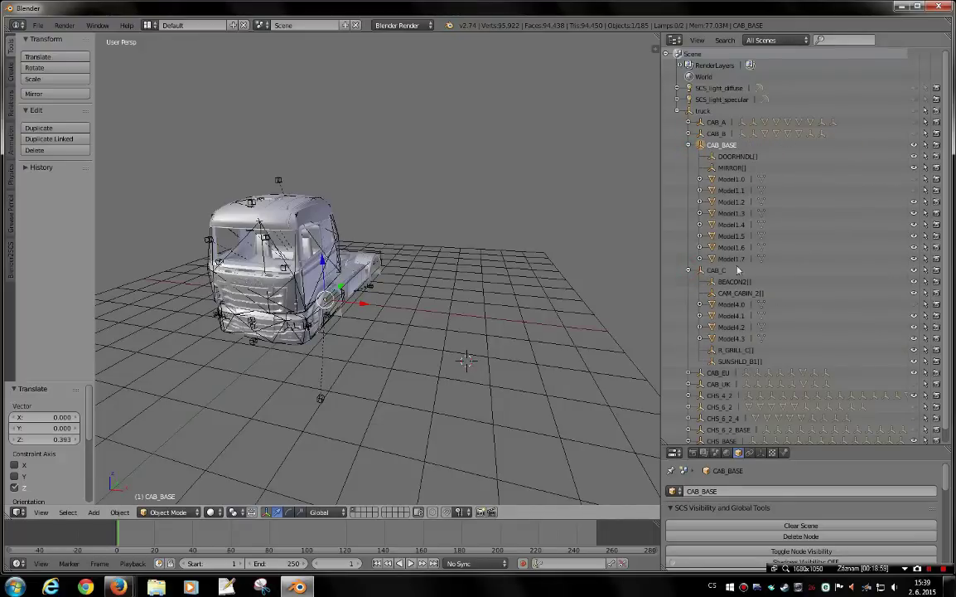
scroll(733, 340, "down", 1)
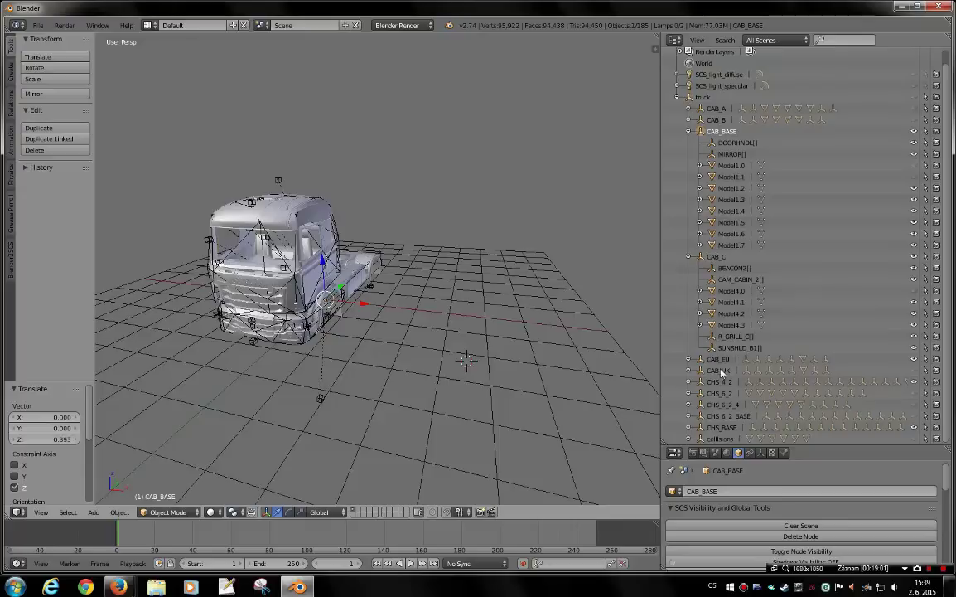
left_click(687, 262)
left_click(689, 145)
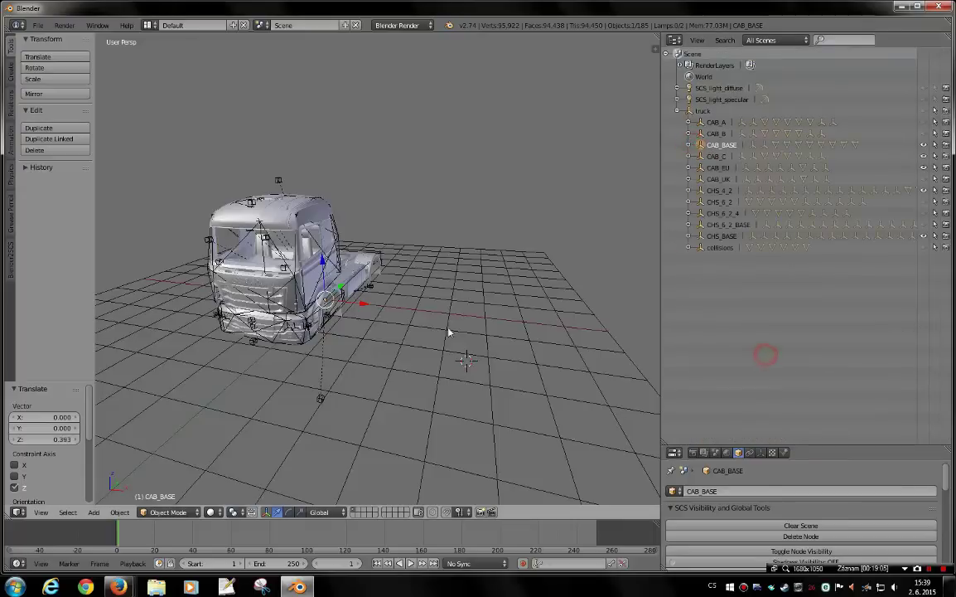
mouse_move(448, 332)
middle_mouse_down()
mouse_move(364, 297)
mouse_move(253, 207)
middle_mouse_up()
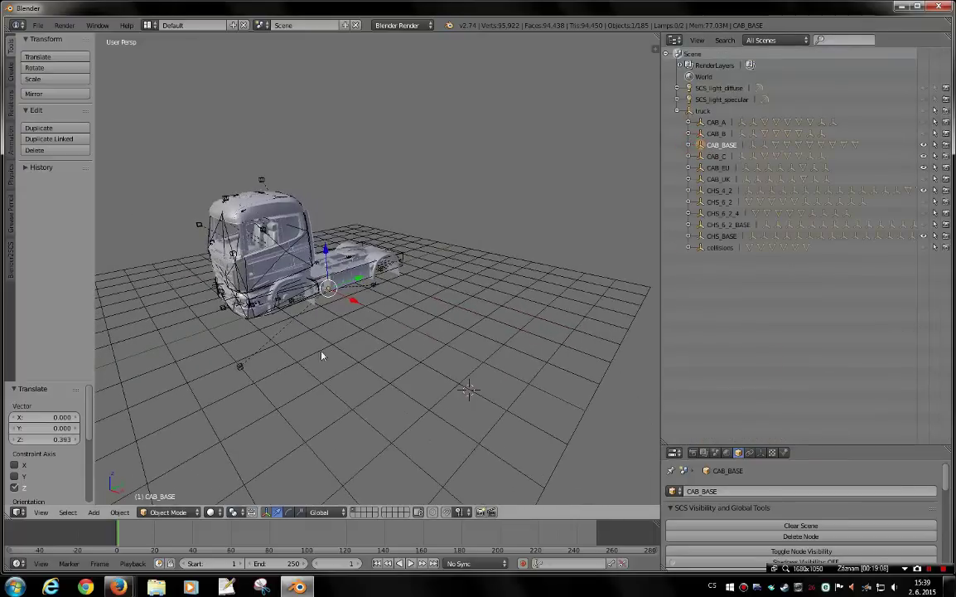
Drag CAB_BASE's X arrow to 0.040, then Apply Location & Rotation in the SCS tools
scroll(838, 506, "down", 2)
scroll(838, 505, "down", 2)
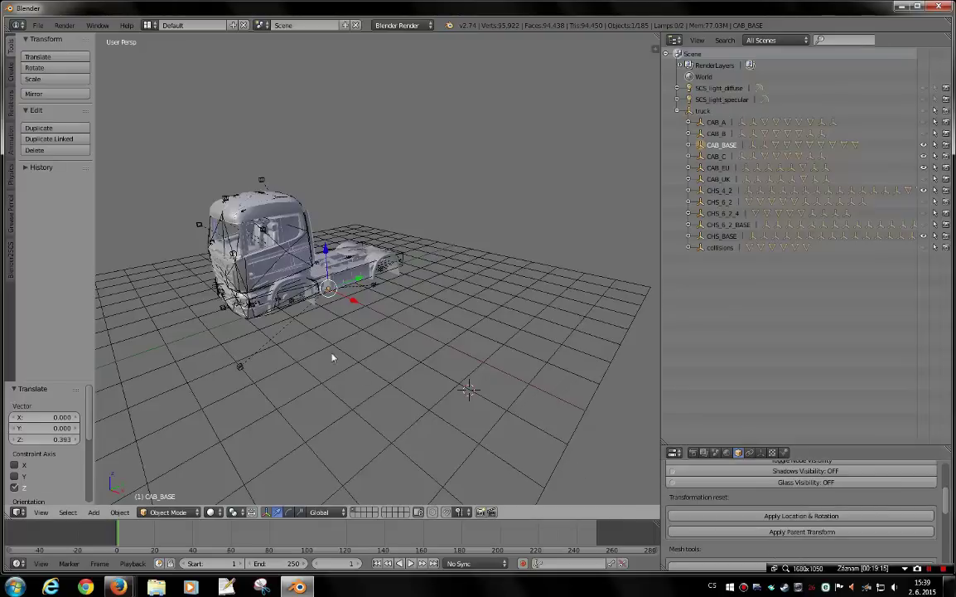
left_click_drag(354, 304, 349, 310)
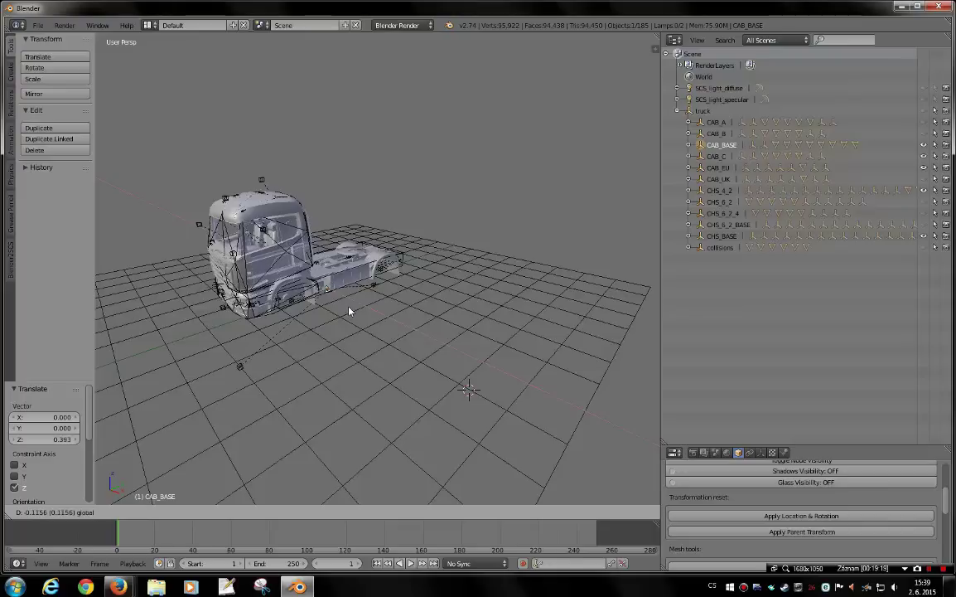
left_click_drag(349, 310, 352, 311)
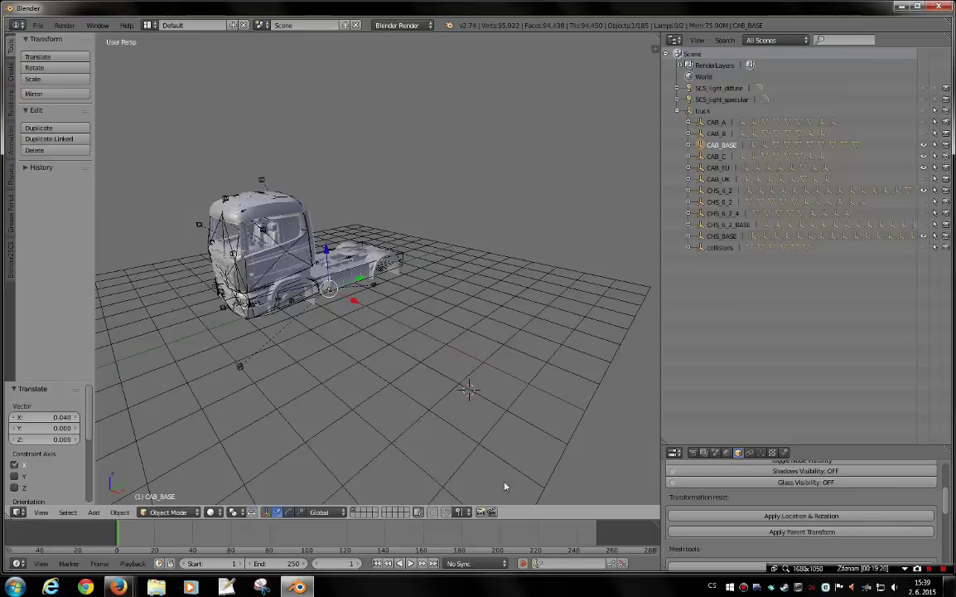
left_click(801, 516)
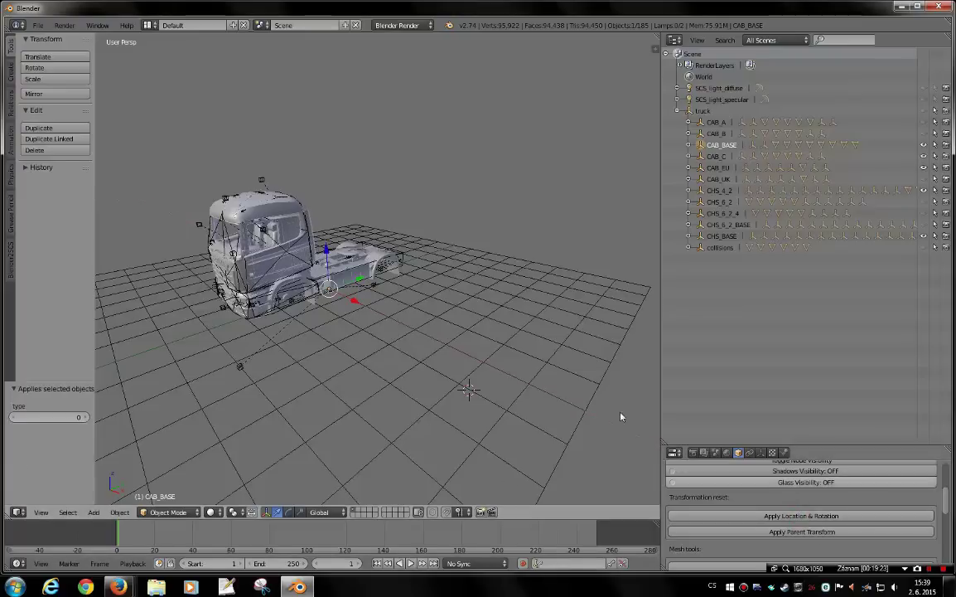
mouse_move(310, 380)
middle_mouse_down()
mouse_move(407, 374)
mouse_move(358, 372)
middle_mouse_up()
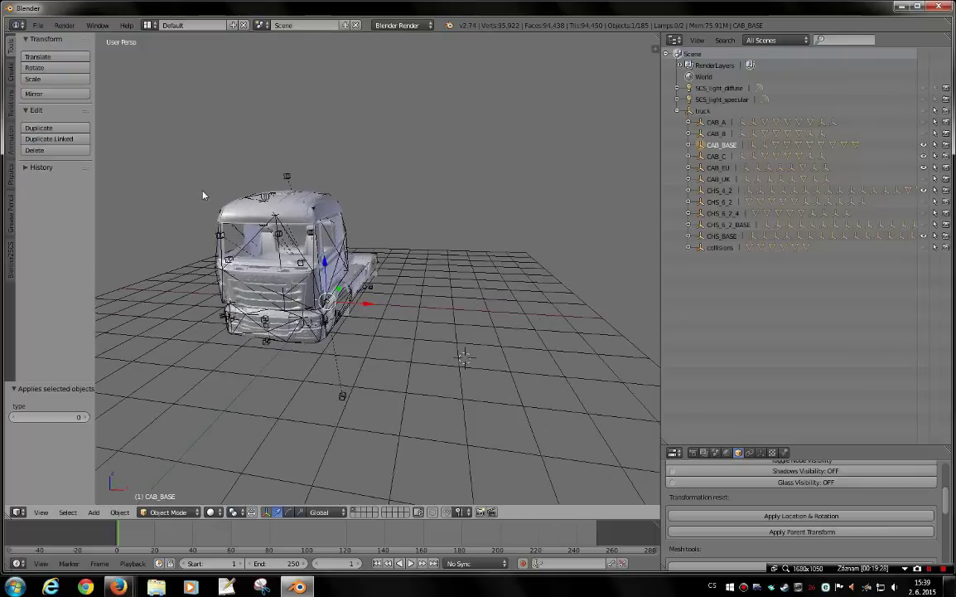
middle_click_drag(322, 304, 386, 303)
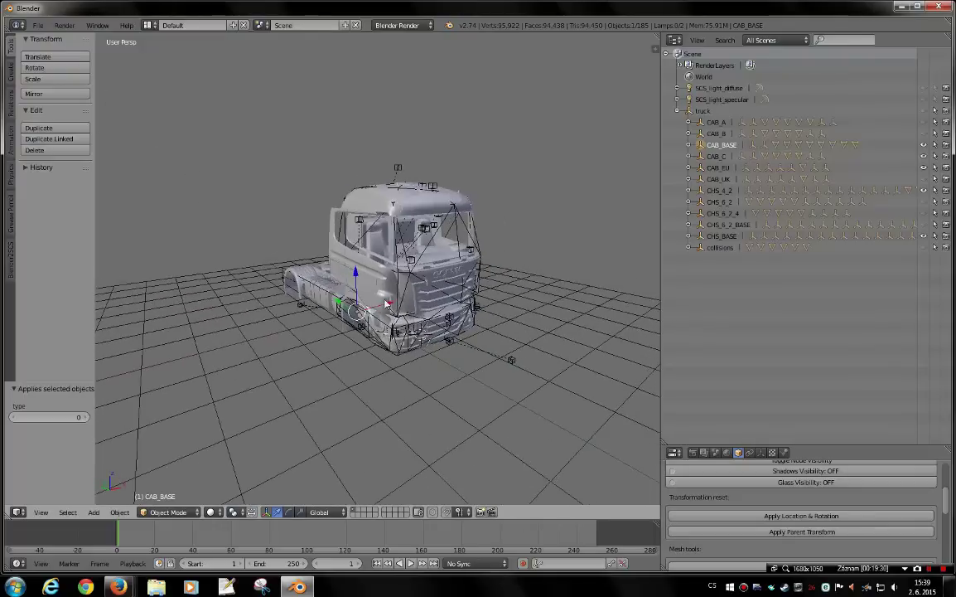
Start an SCS Model export of the truck root object with PMG version v1.4.x
left_click(695, 110)
left_click(37, 25)
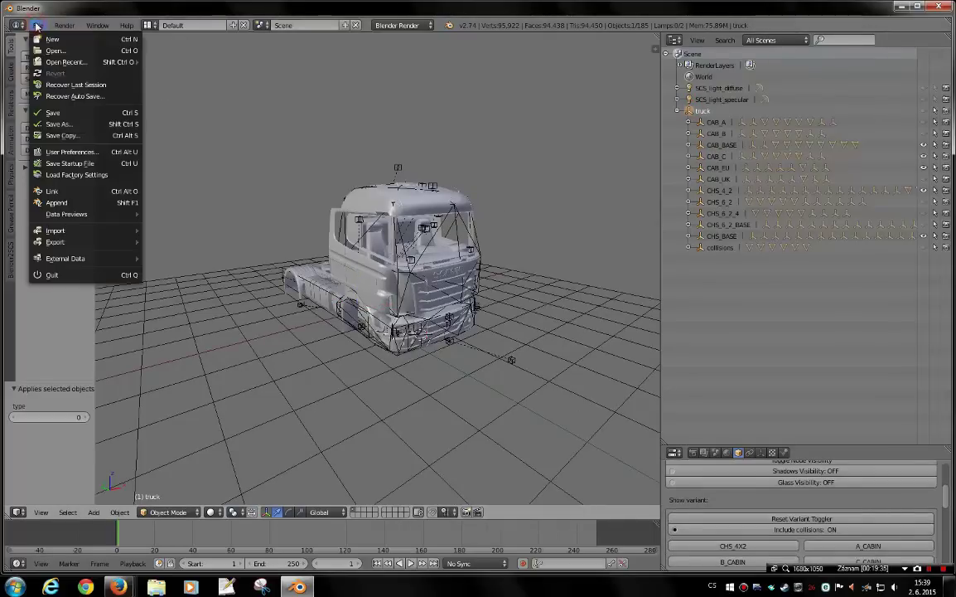
mouse_move(56, 241)
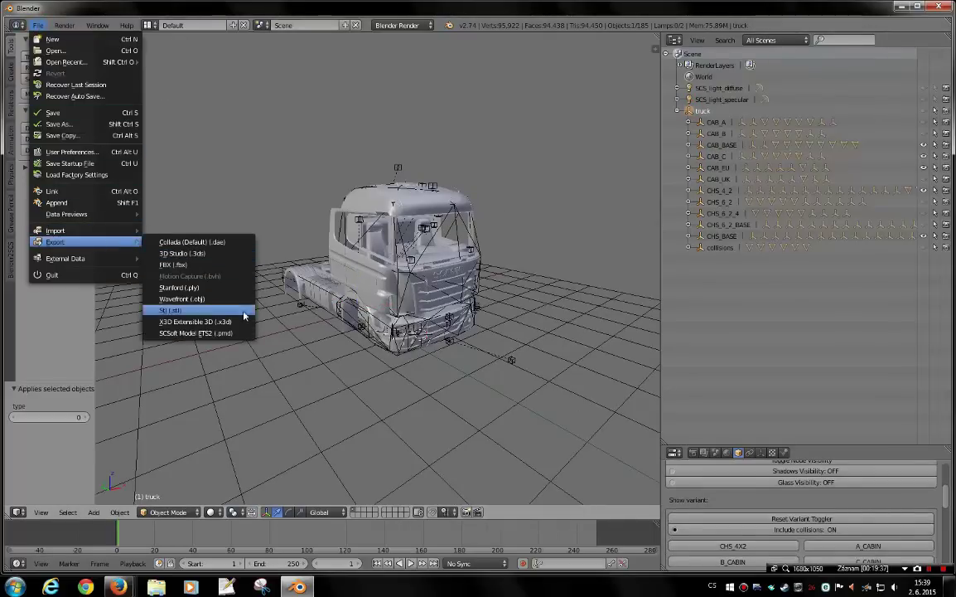
left_click(231, 333)
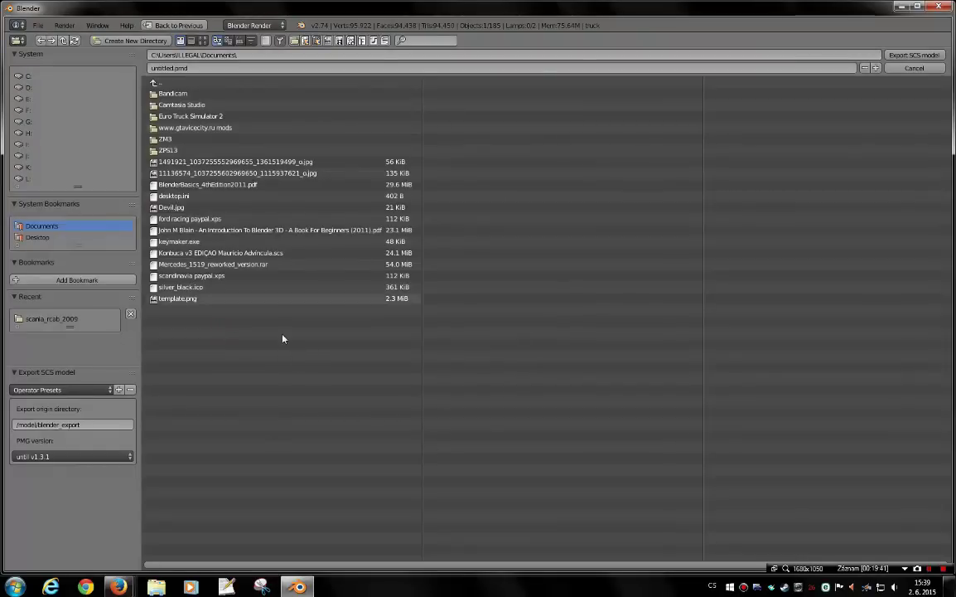
left_click(63, 458)
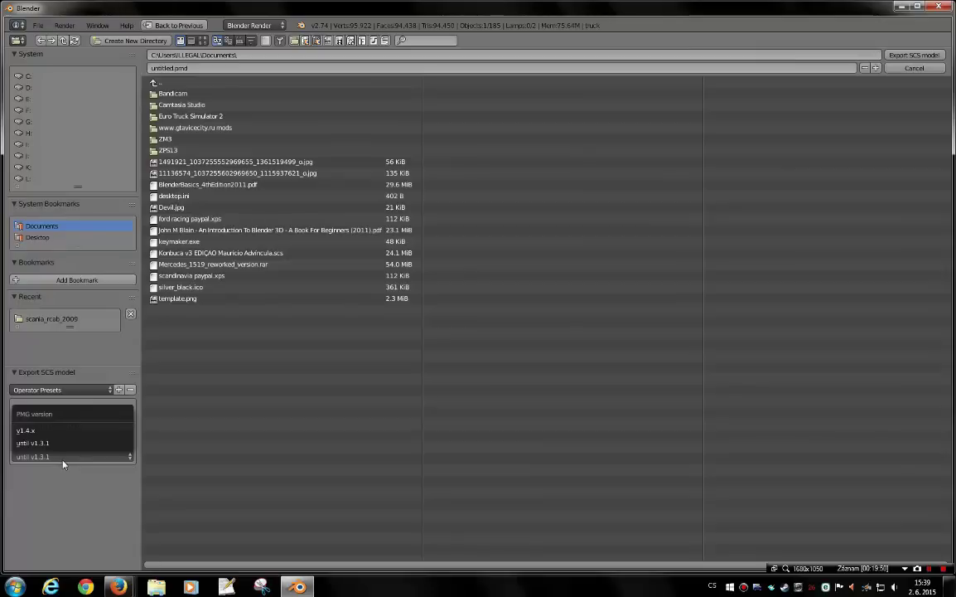
left_click(30, 431)
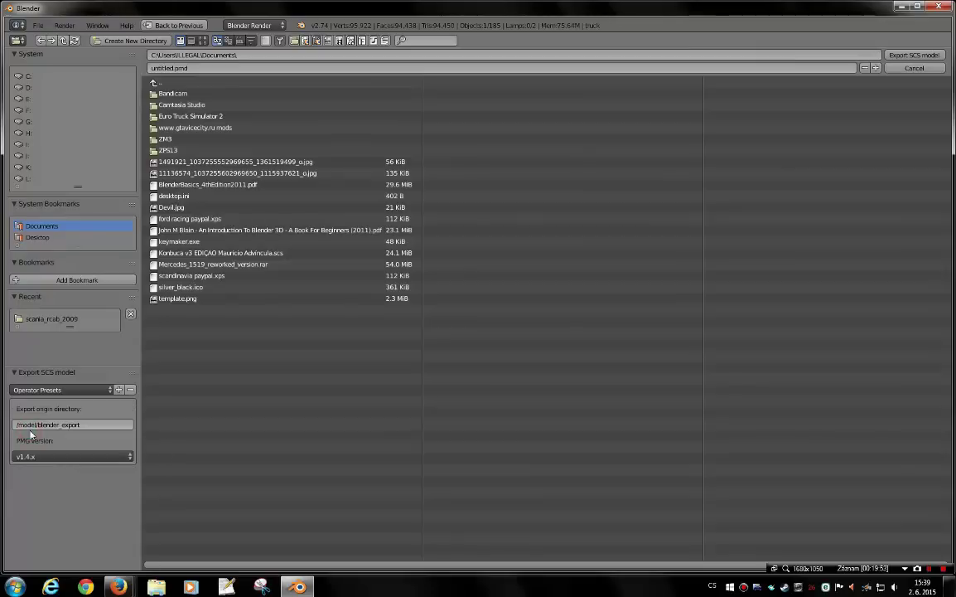
Set the export origin directory to /vehicle/truck/scania_rcab_2009
left_click(91, 426)
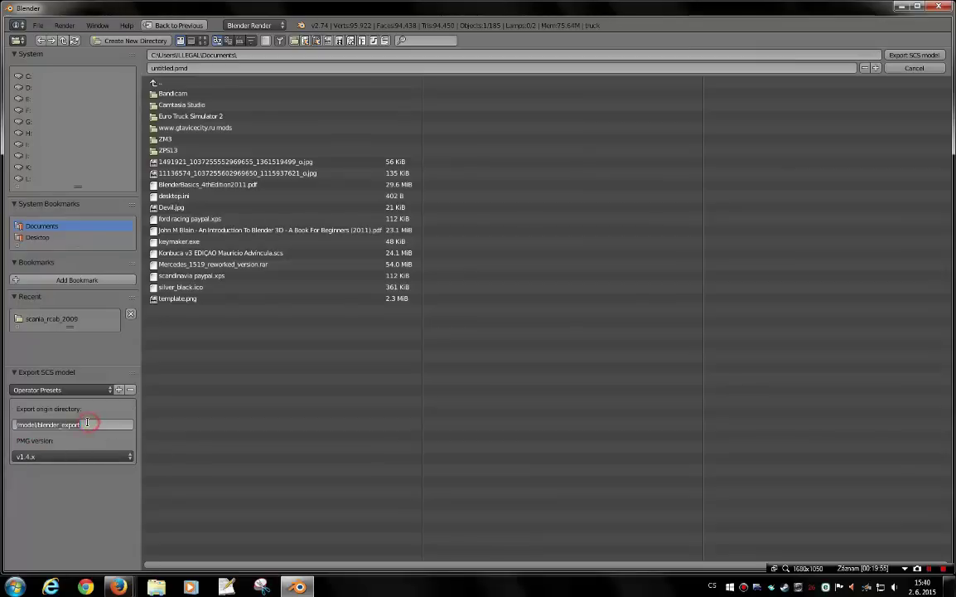
left_click(93, 432)
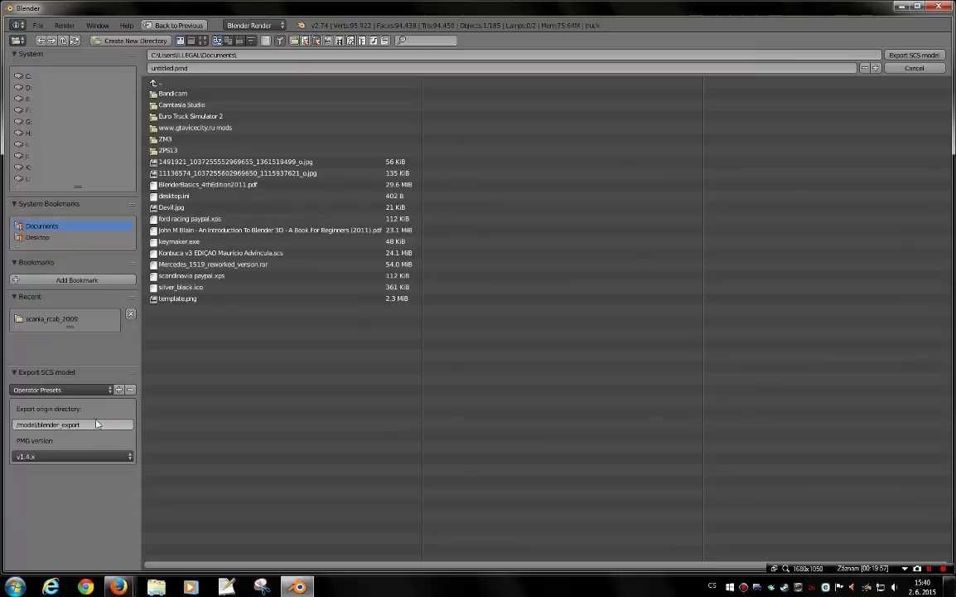
left_click(93, 424)
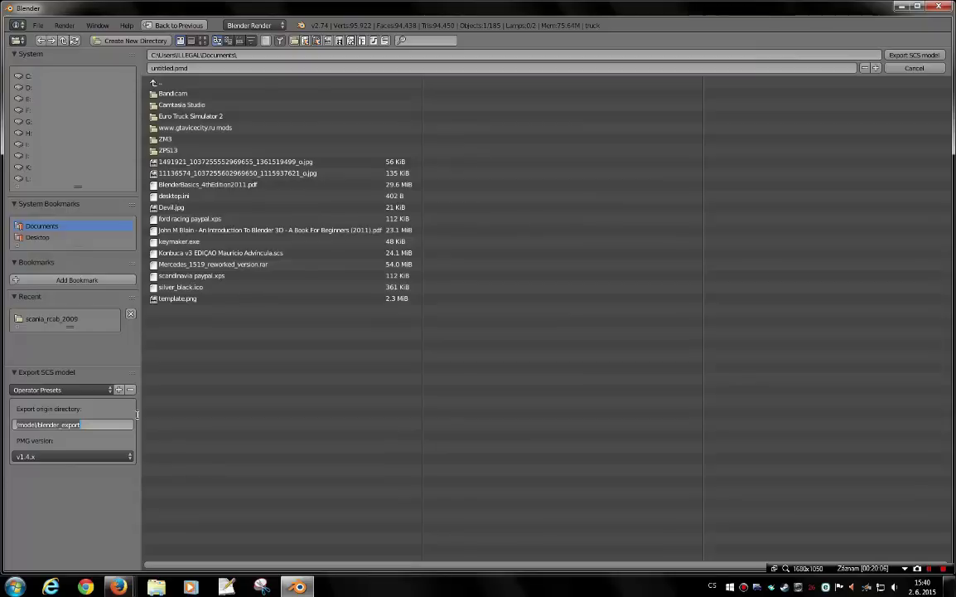
type("/")
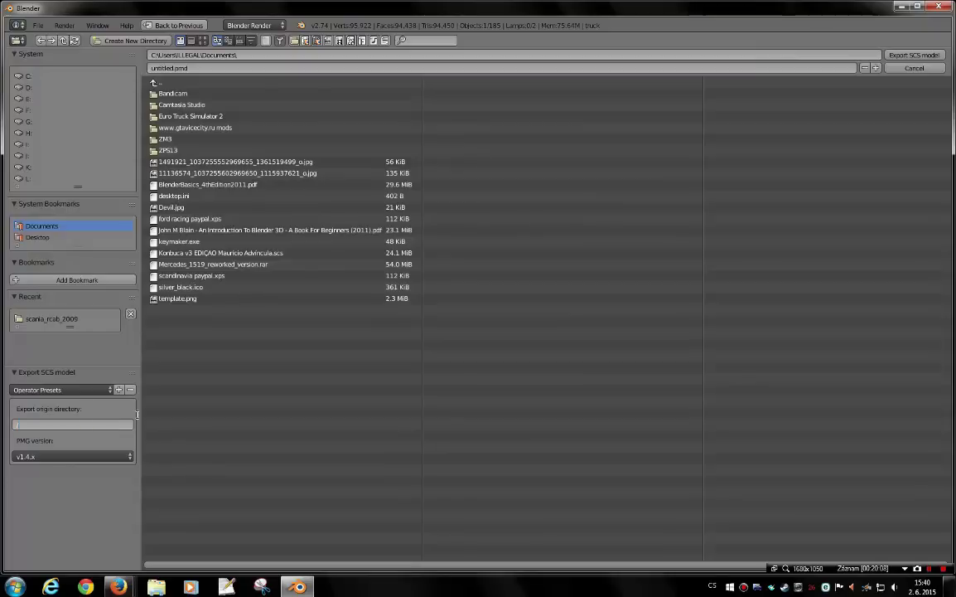
type("vehi")
type("cle/truck/s")
type("cania_rcab")
type("_2009")
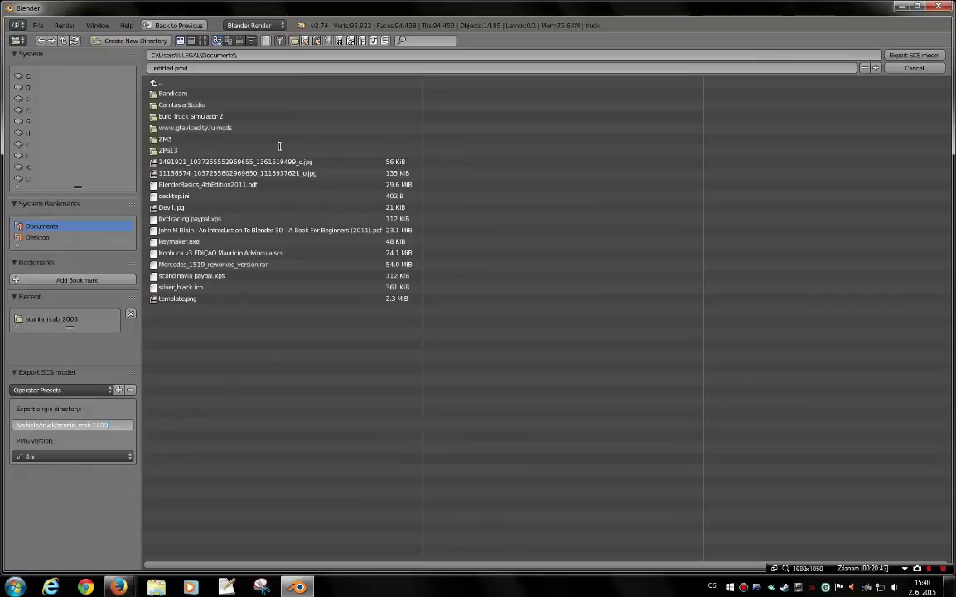
key("Return")
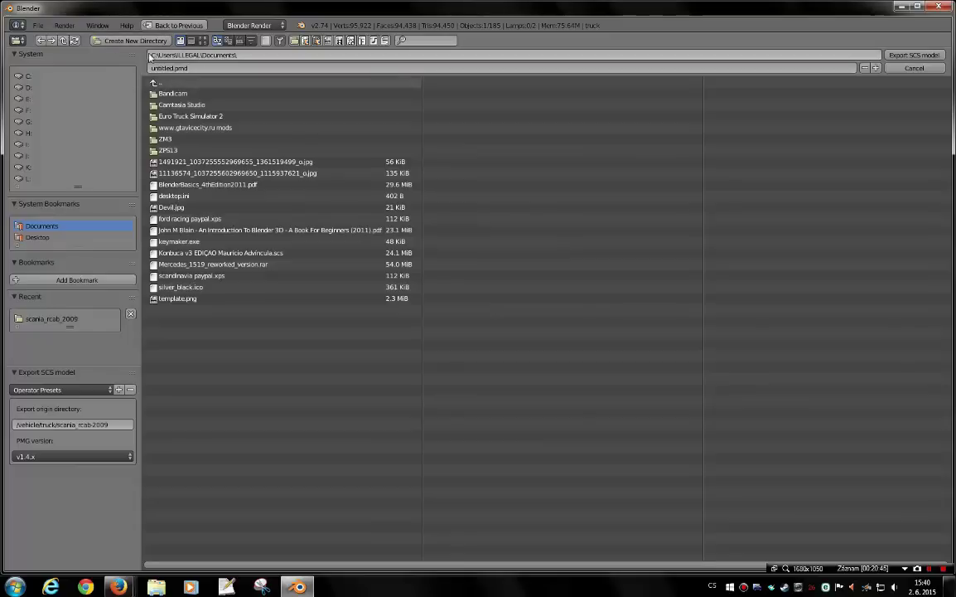
Replace the untitled.pmd file name with truck.pmd
left_click(152, 68)
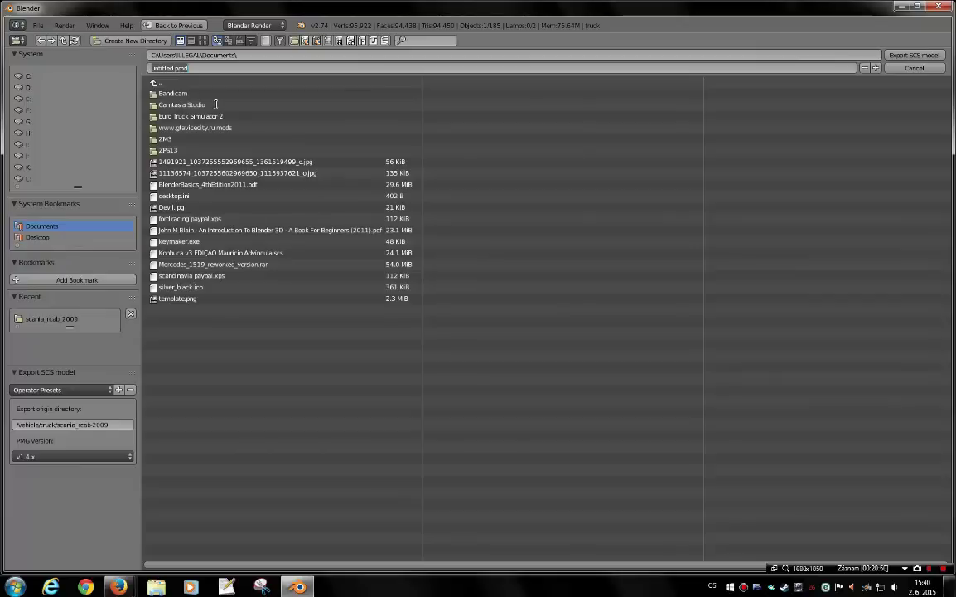
key("BackSpace")
type("k")
type(".pmd")
key("Return")
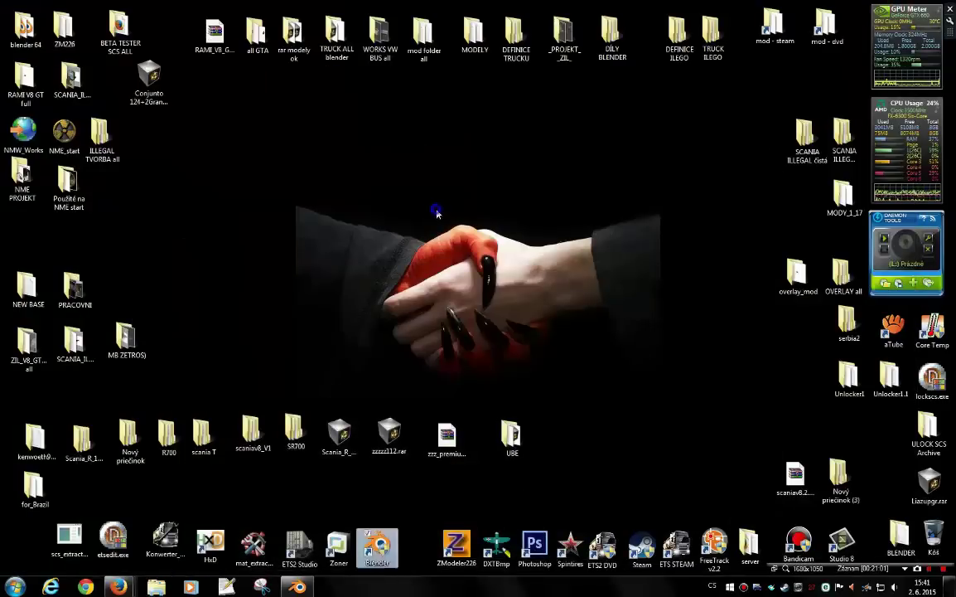
Make a new folder on the Windows desktop and name it 44444
right_click(437, 214)
mouse_move(325, 318)
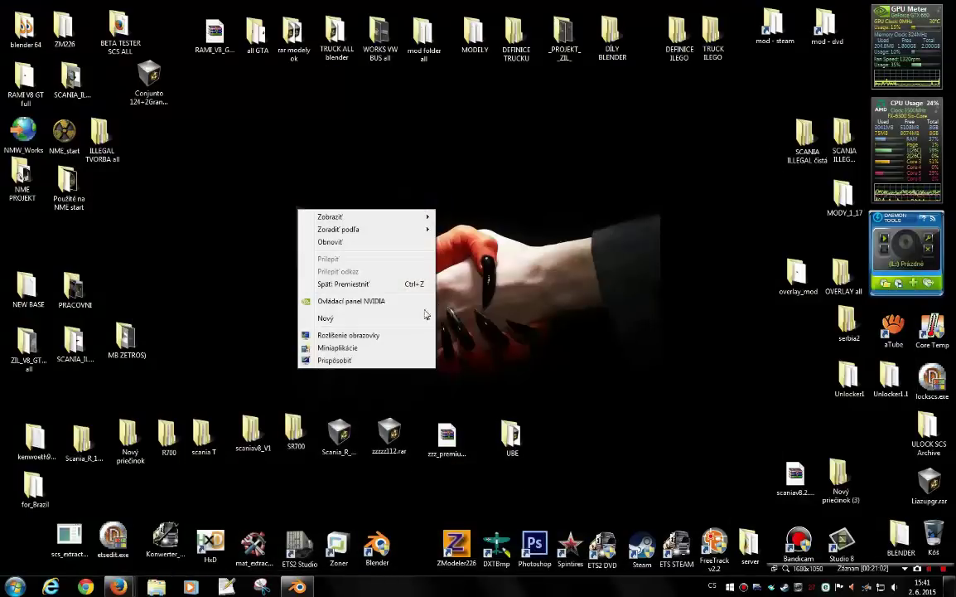
left_click(274, 320)
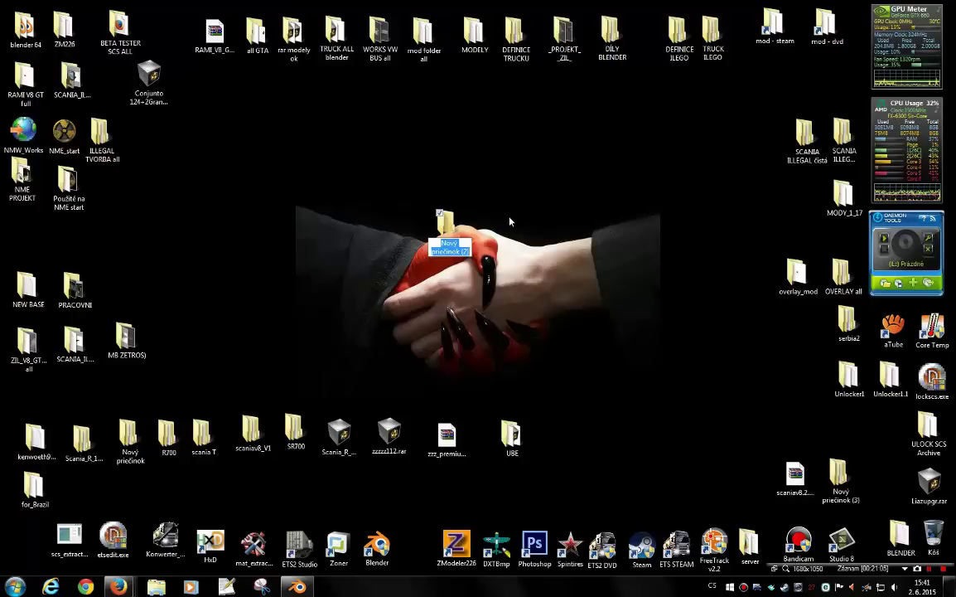
type("44444")
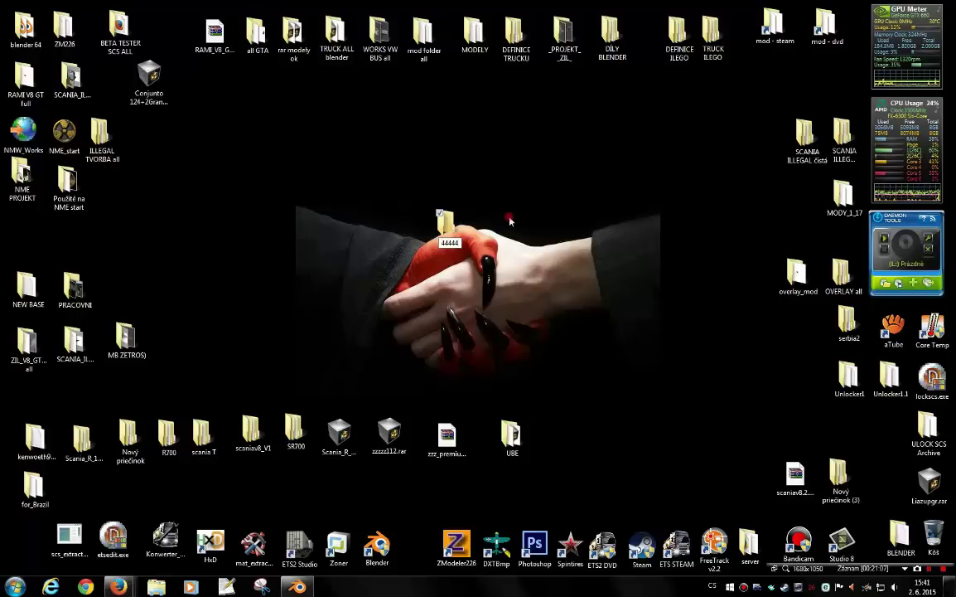
key("Return")
Back in Blender's browser, pick the Desktop's 44444 folder and export truck.pmd there
left_click(296, 585)
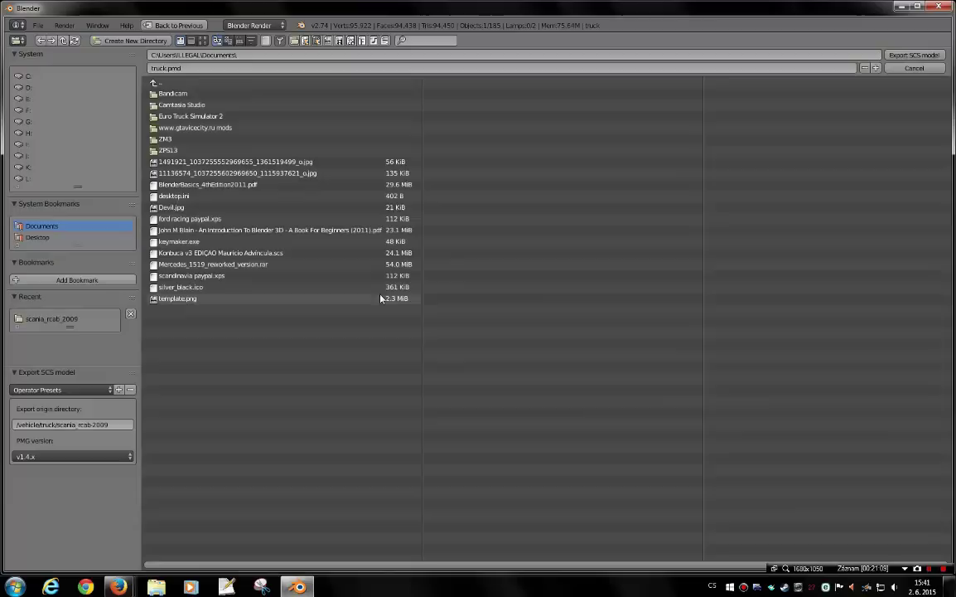
left_click(36, 238)
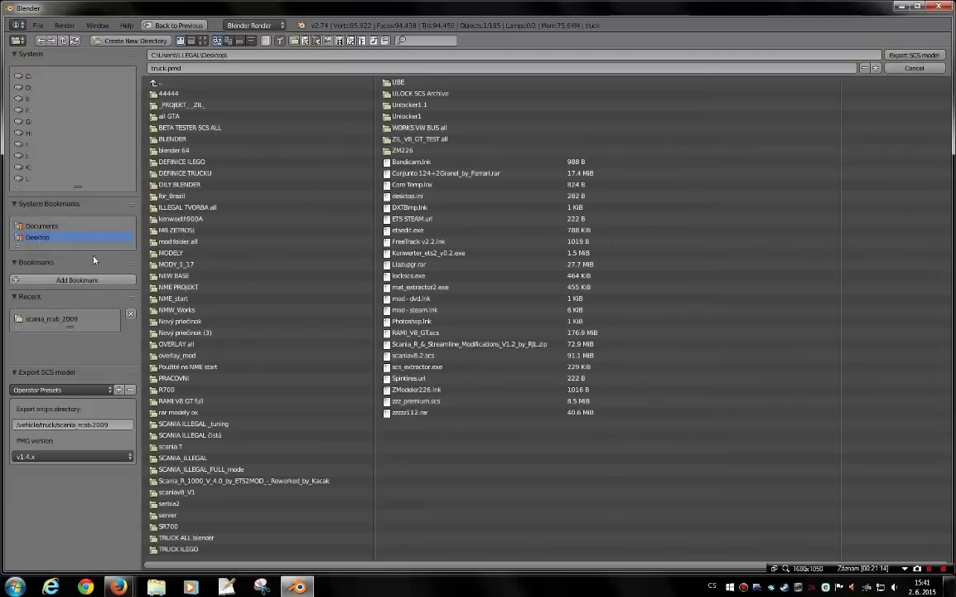
left_click(169, 94)
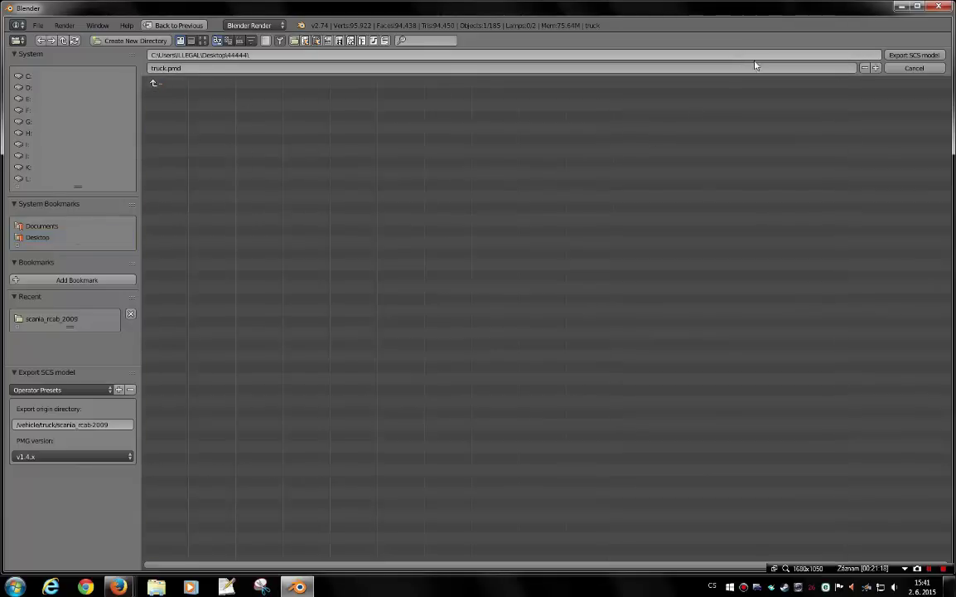
left_click(909, 56)
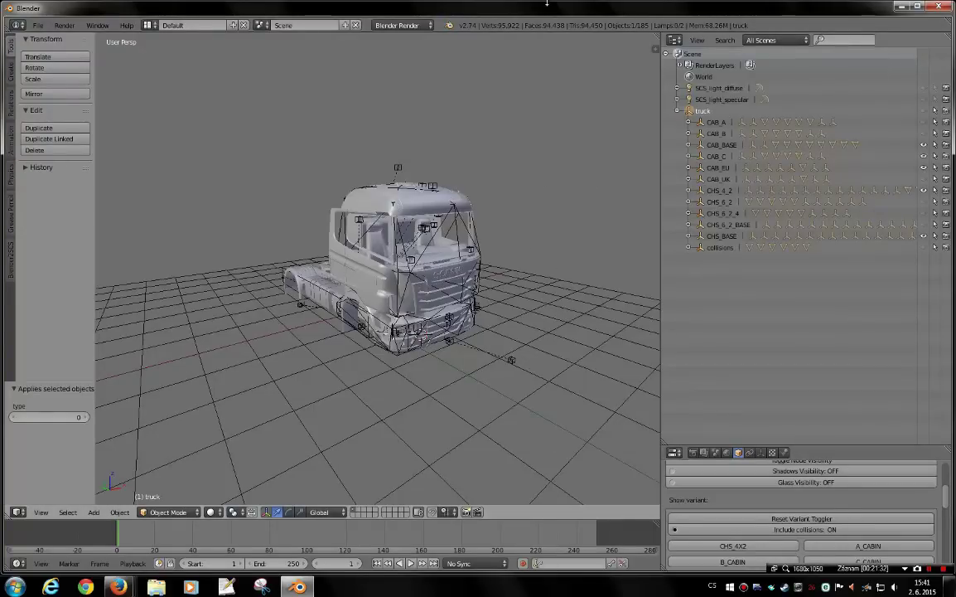
Check the system console for 'Export succesfully finished!', then quit Blender without saving
left_click(97, 24)
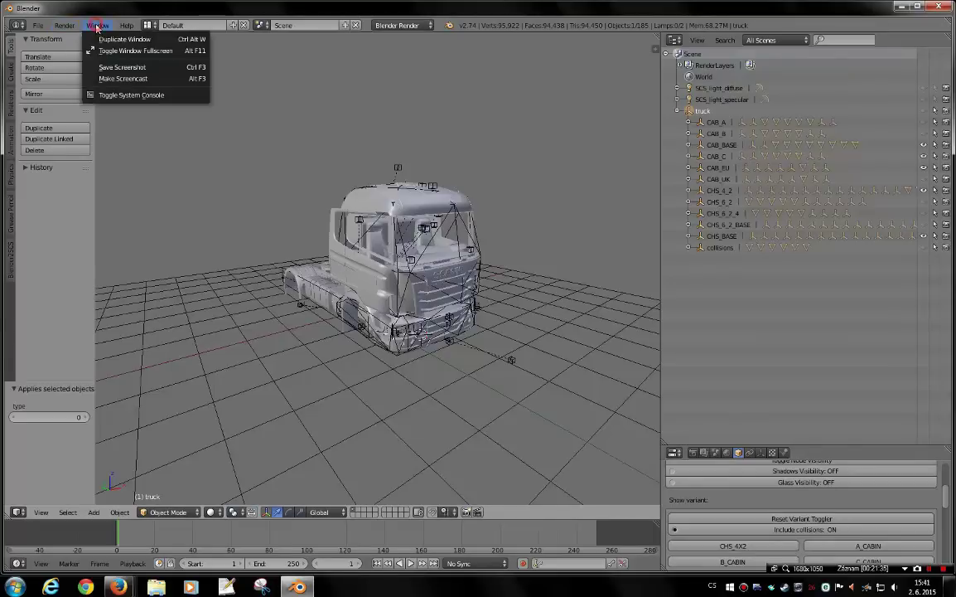
left_click(132, 95)
left_click_drag(278, 65, 413, 198)
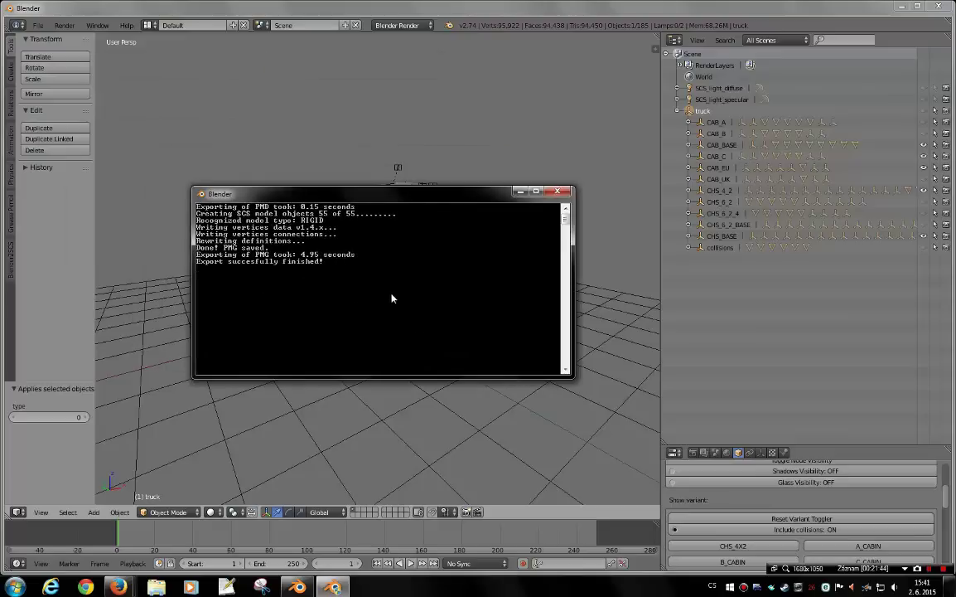
left_click(520, 192)
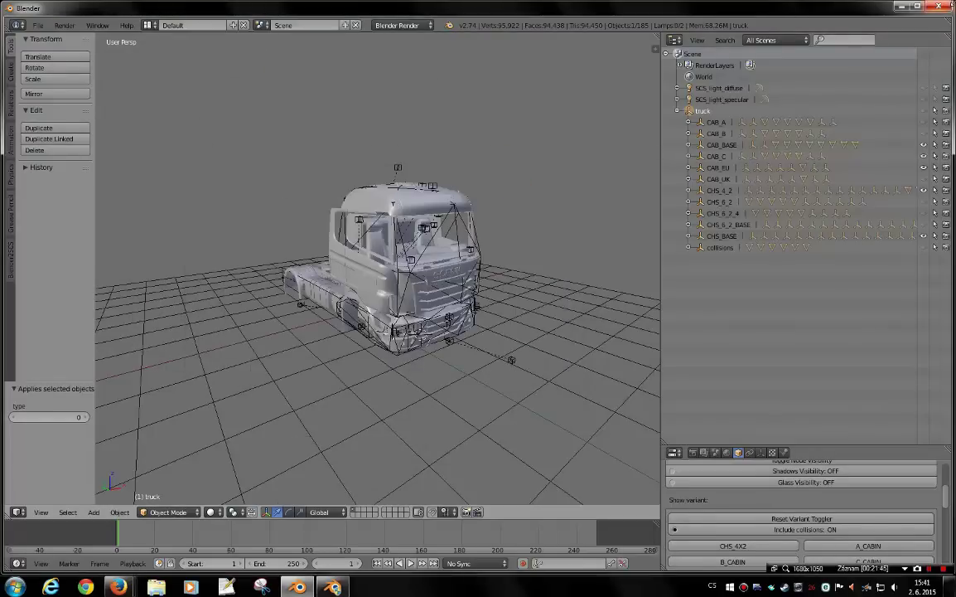
left_click(938, 6)
left_click(487, 335)
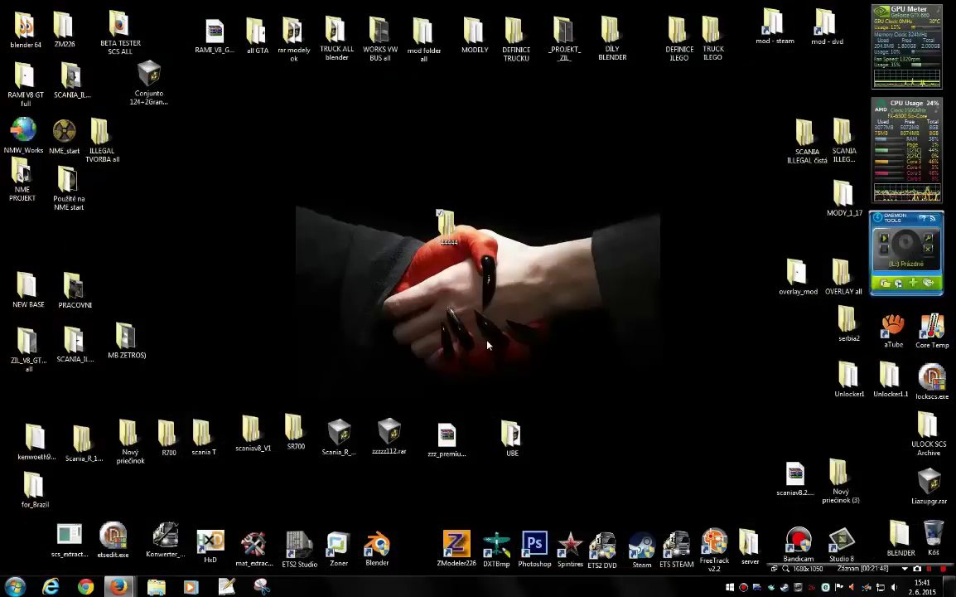
double_click(448, 238)
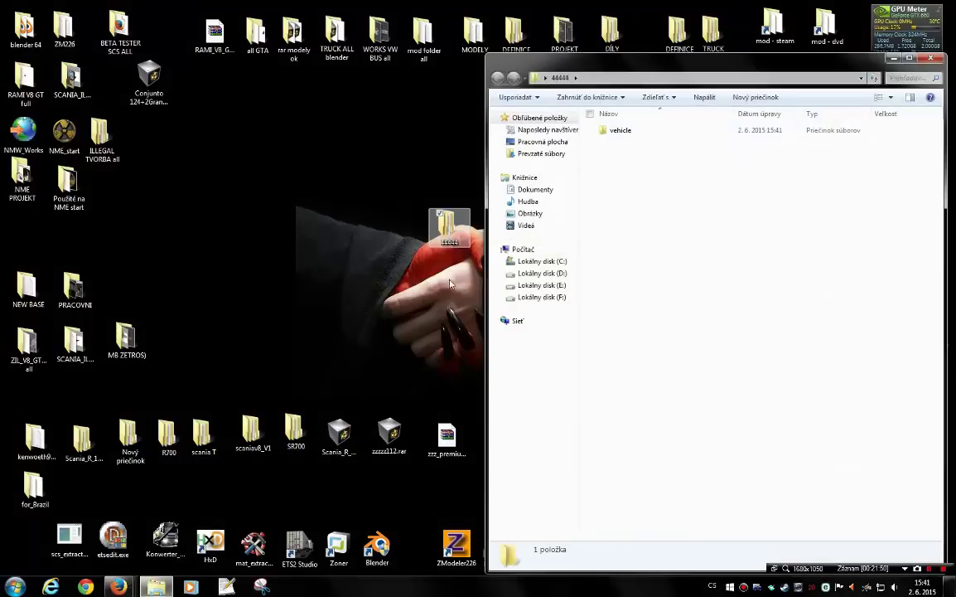
left_click_drag(641, 70, 430, 43)
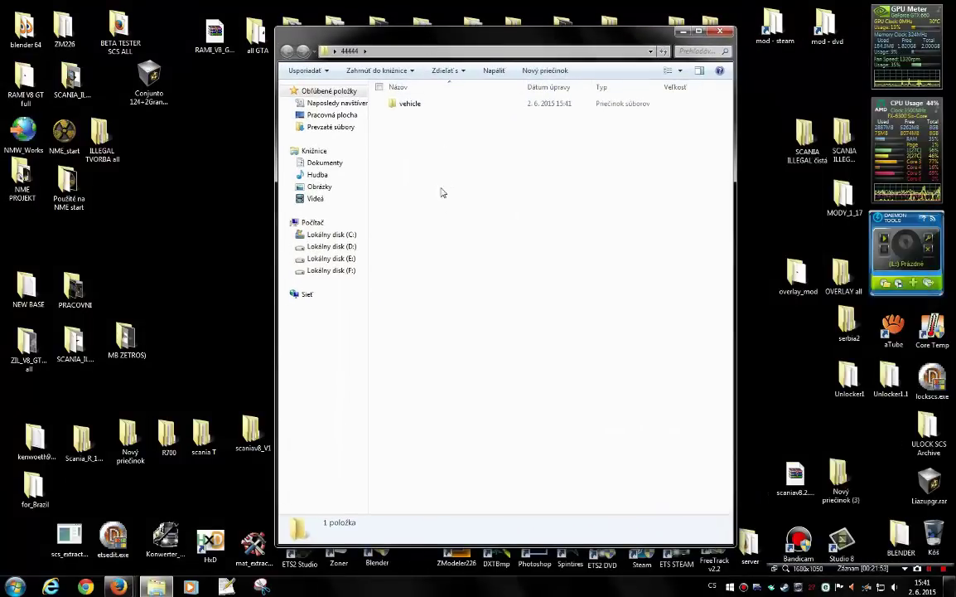
double_click(410, 103)
double_click(403, 103)
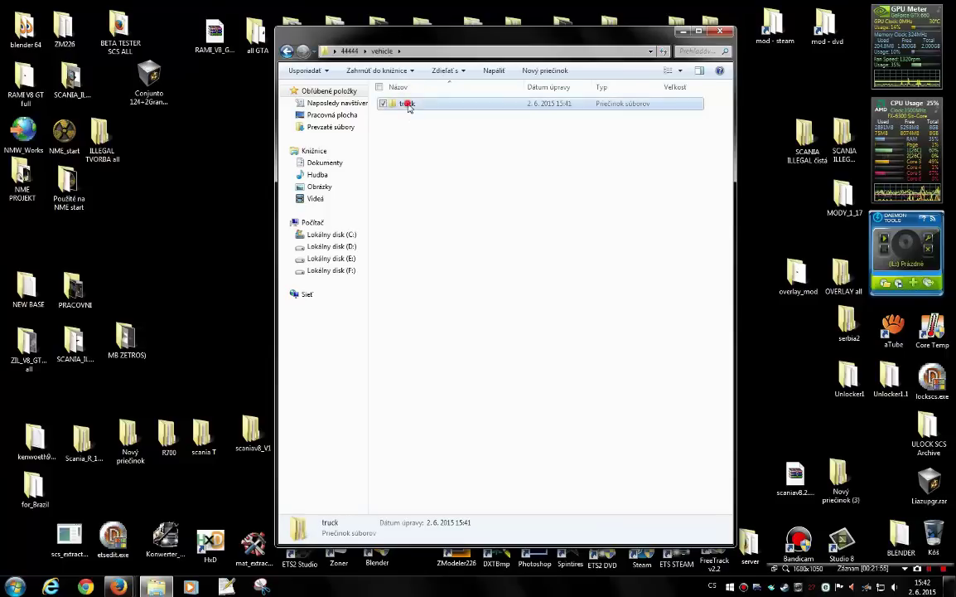
left_click(430, 103)
double_click(430, 104)
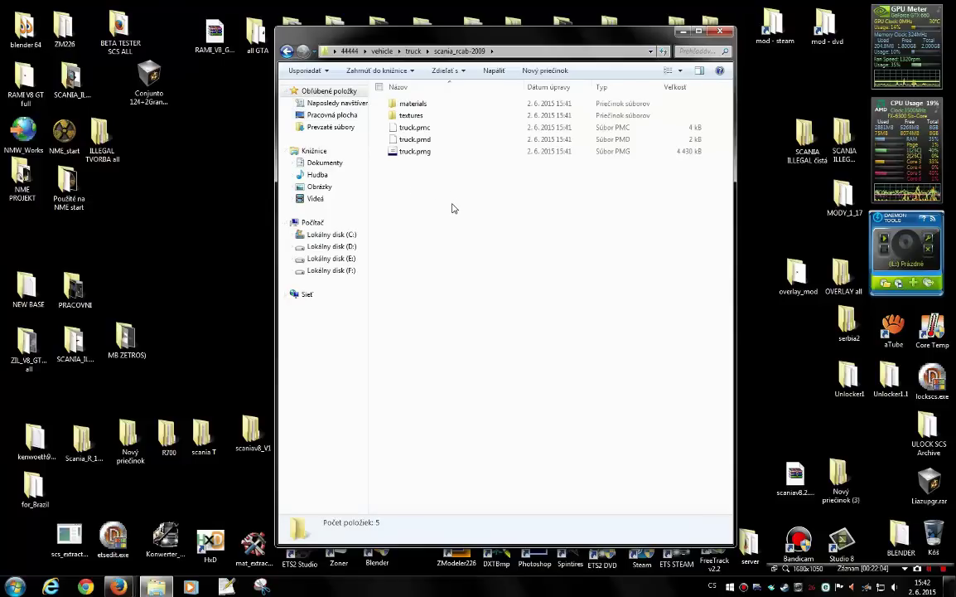
left_click(433, 128)
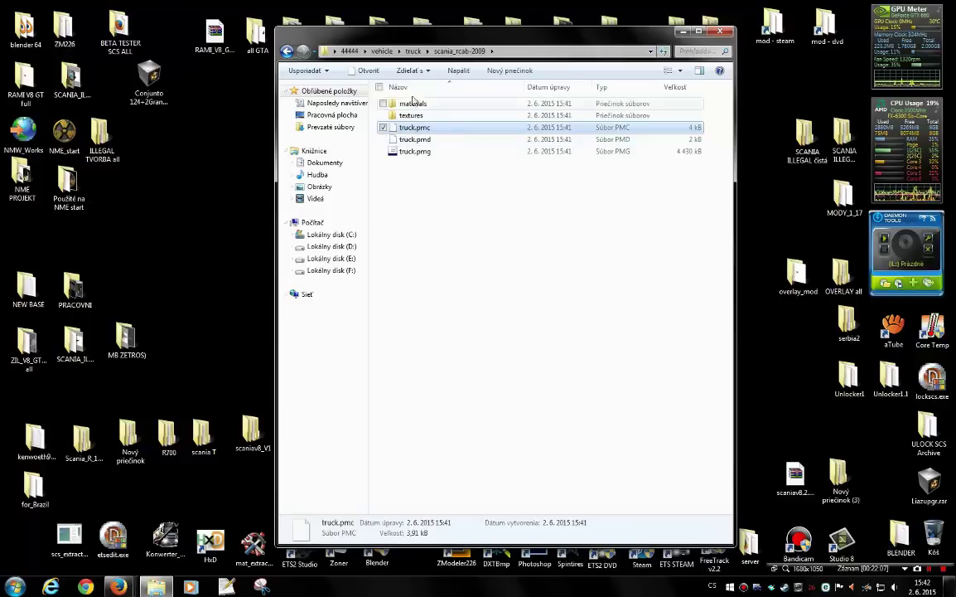
left_click(413, 140)
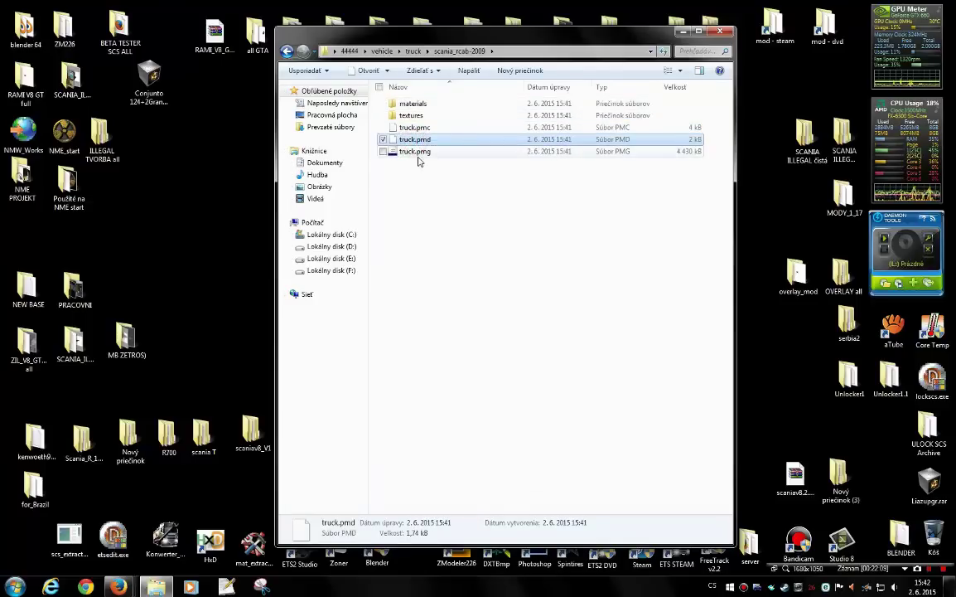
left_click(416, 153)
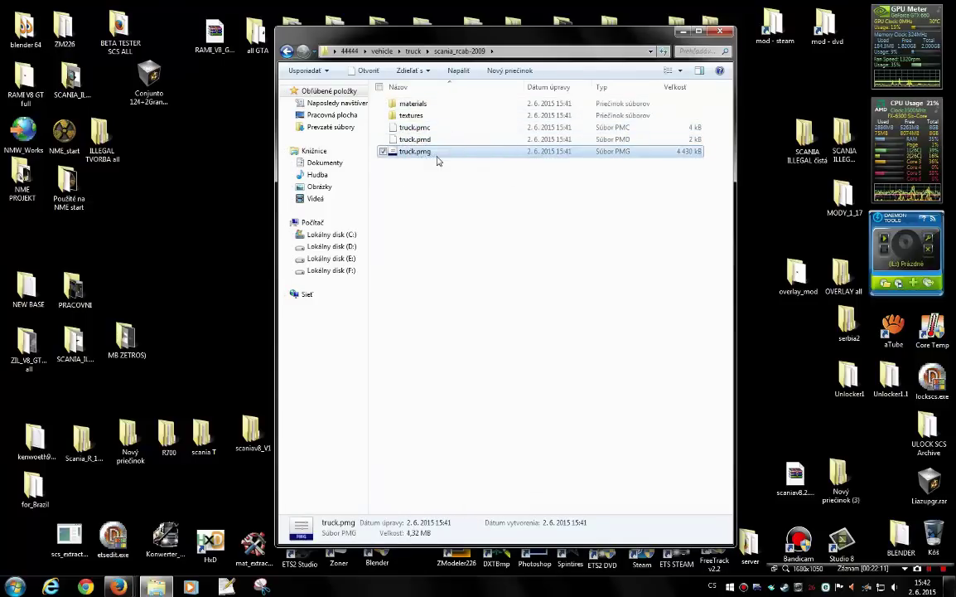
left_click(411, 117)
double_click(411, 117)
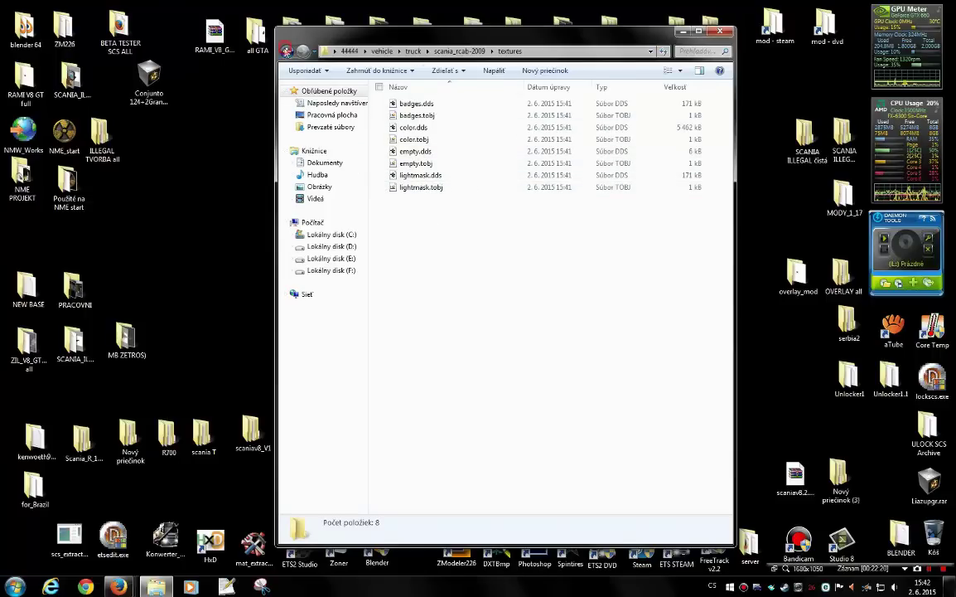
key("BackSpace")
double_click(377, 104)
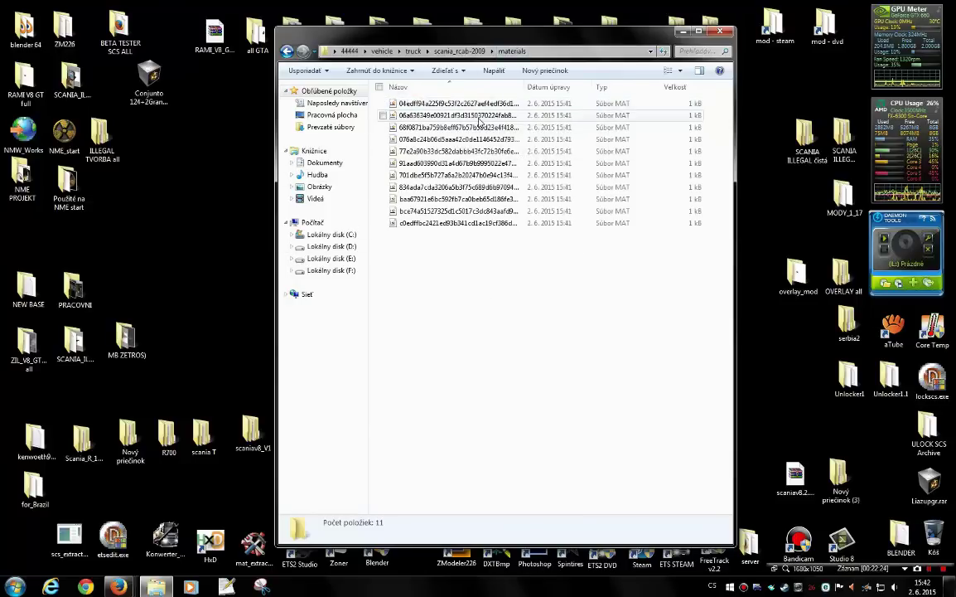
left_click(286, 52)
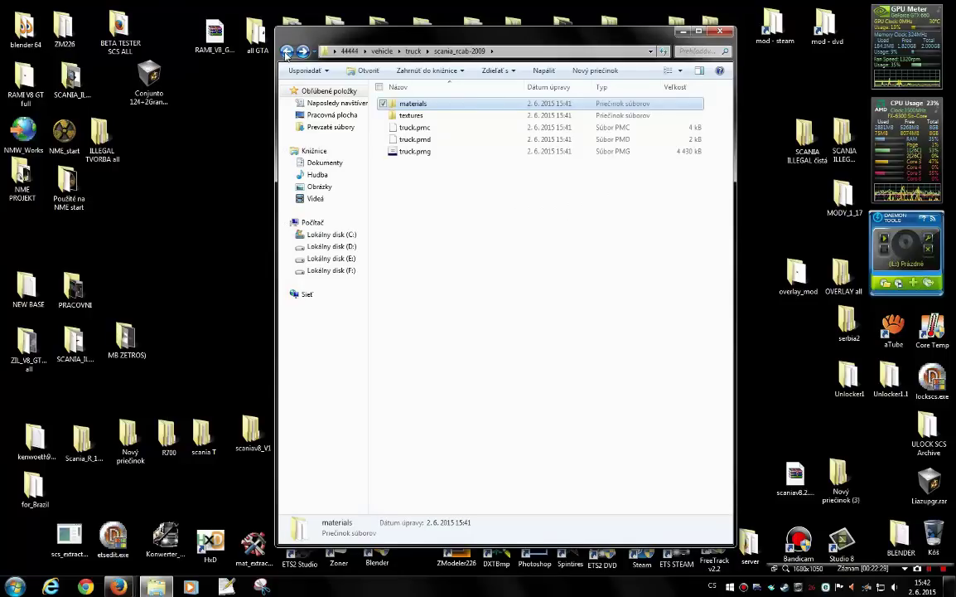
left_click(541, 290)
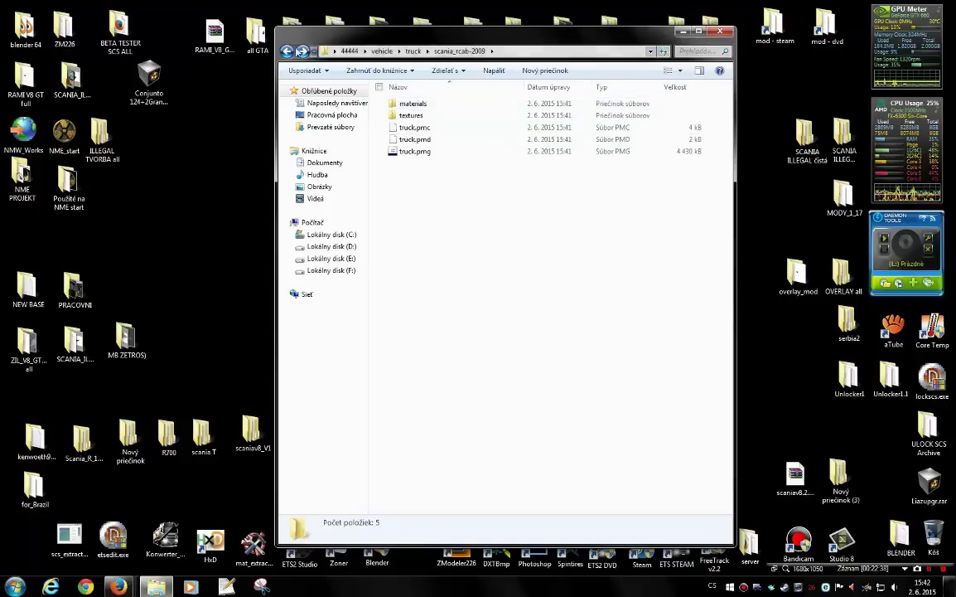
left_click(287, 51)
left_click(287, 51)
left_click(288, 51)
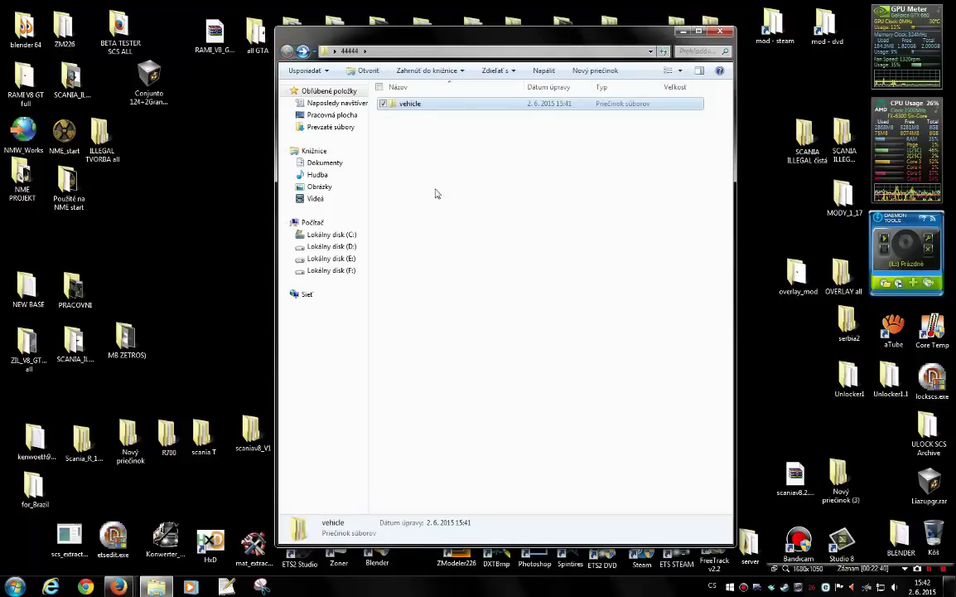
left_click(720, 33)
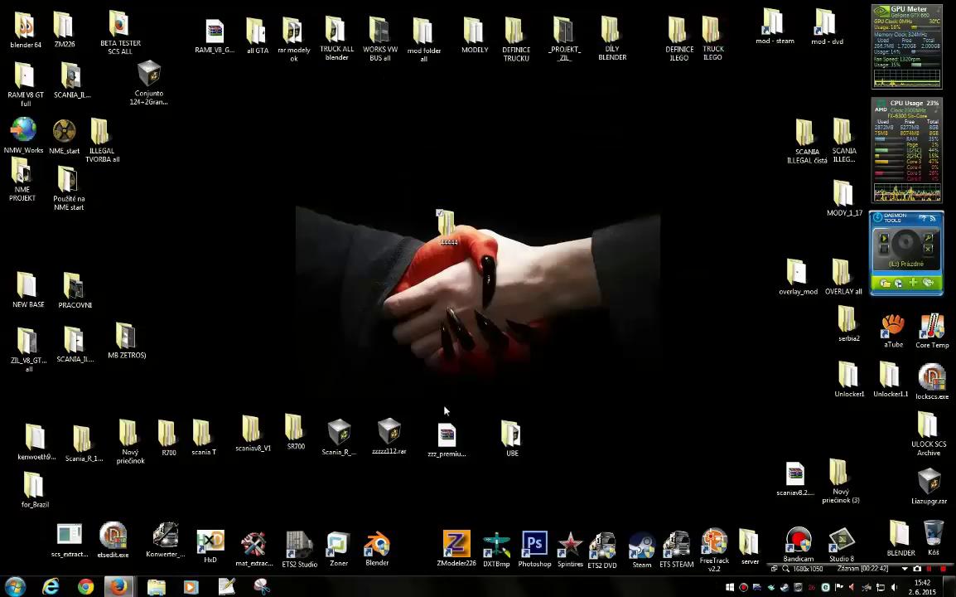
mouse_move(119, 587)
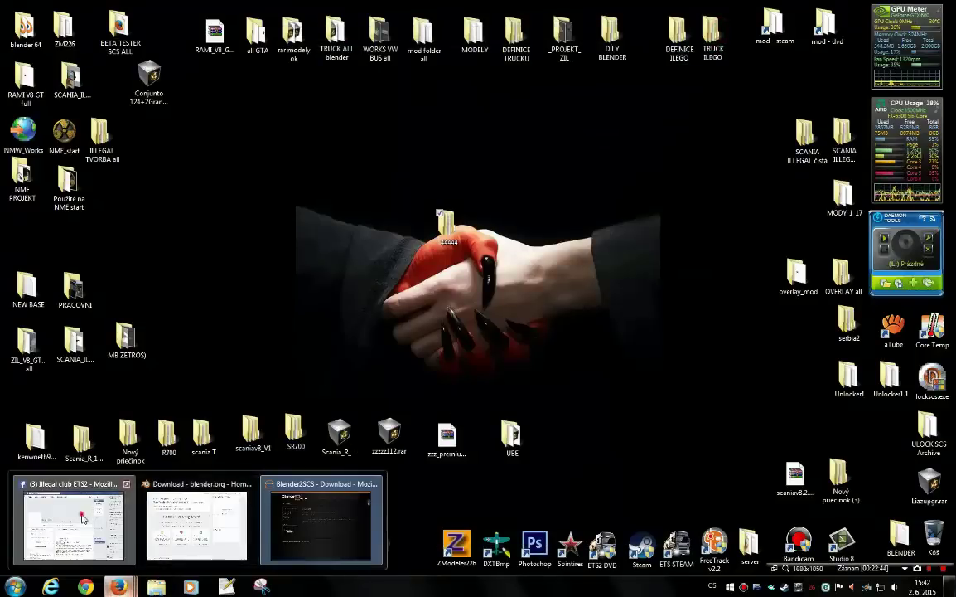
Return to the Illegal club ETS2 Facebook page and scroll through its posts
left_click(75, 466)
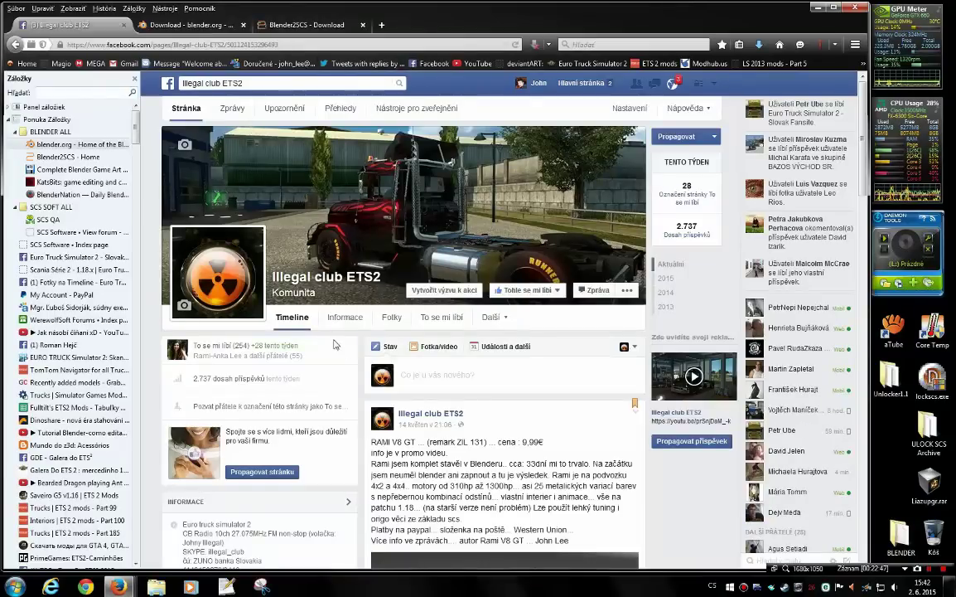
scroll(444, 346, "down", 5)
scroll(444, 346, "down", 5)
scroll(474, 351, "down", 6)
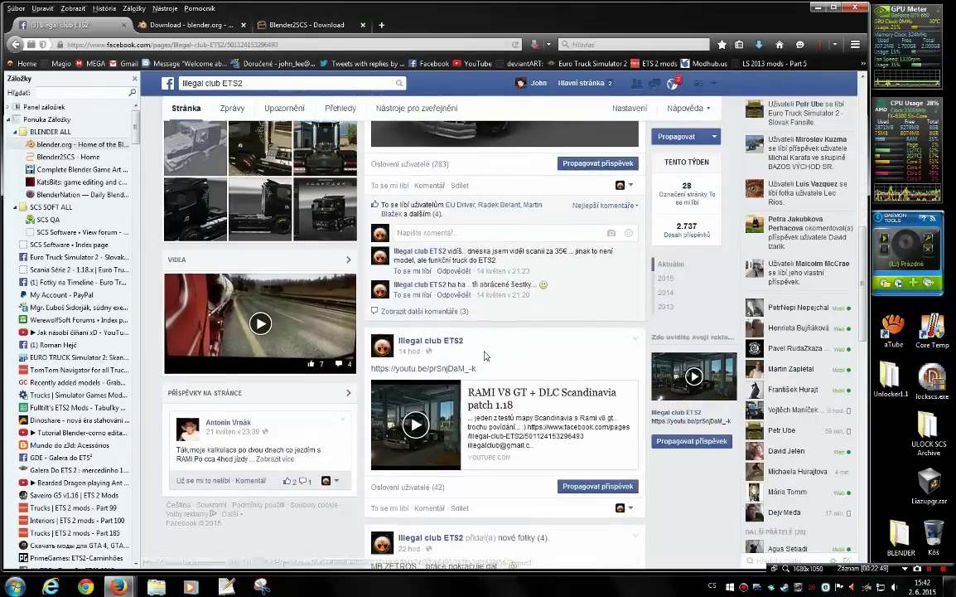
scroll(481, 355, "down", 6)
scroll(464, 352, "down", 5)
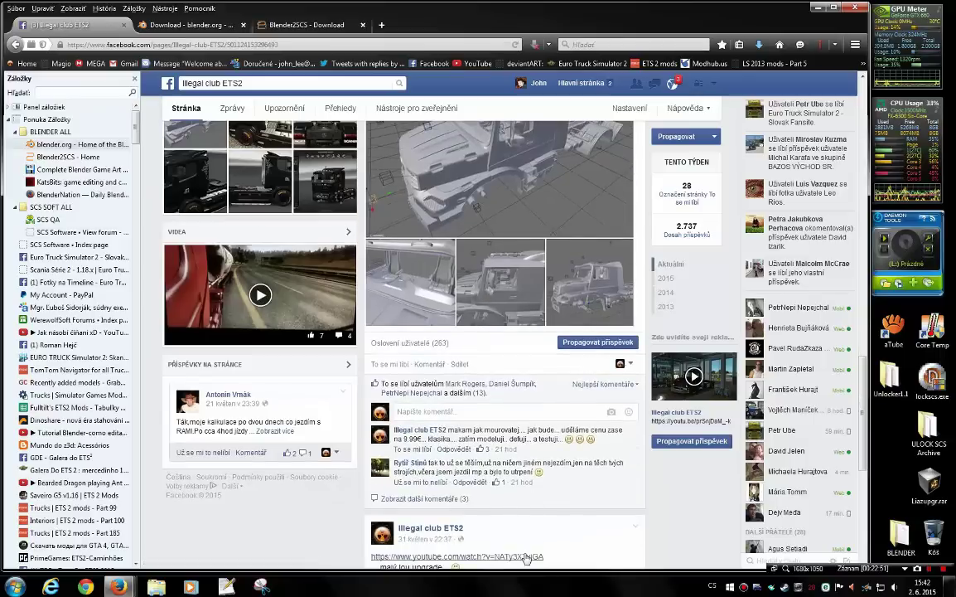
scroll(522, 504, "down", 2)
scroll(523, 504, "down", 4)
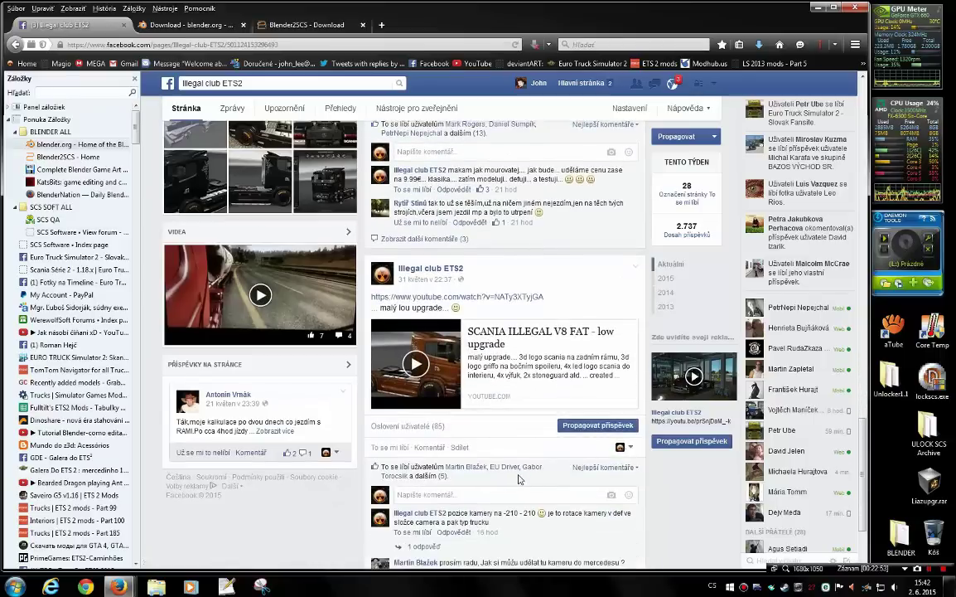
scroll(520, 479, "up", 3)
scroll(519, 478, "up", 3)
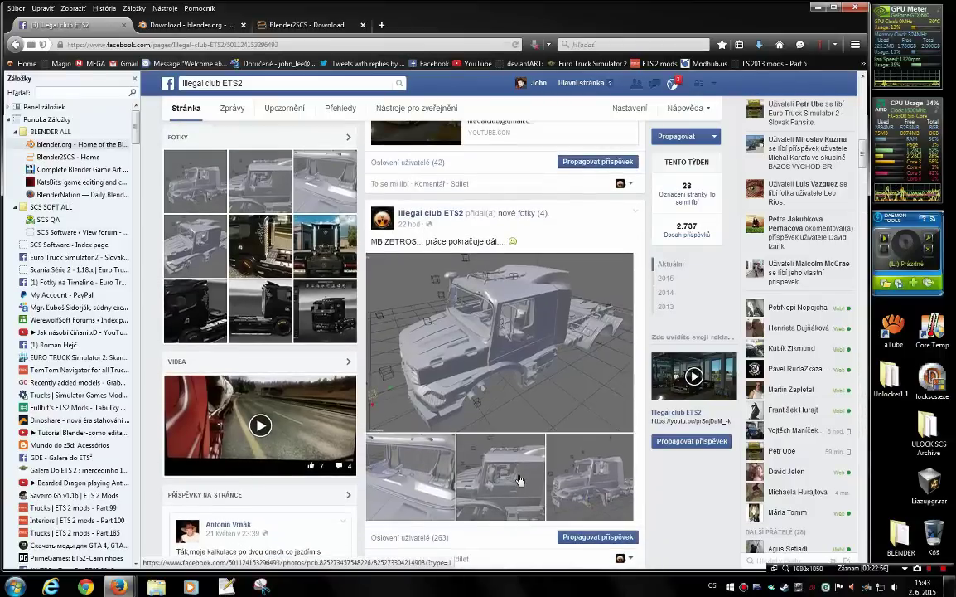
scroll(519, 479, "up", 2)
scroll(519, 479, "up", 3)
scroll(519, 479, "up", 3)
scroll(519, 481, "up", 3)
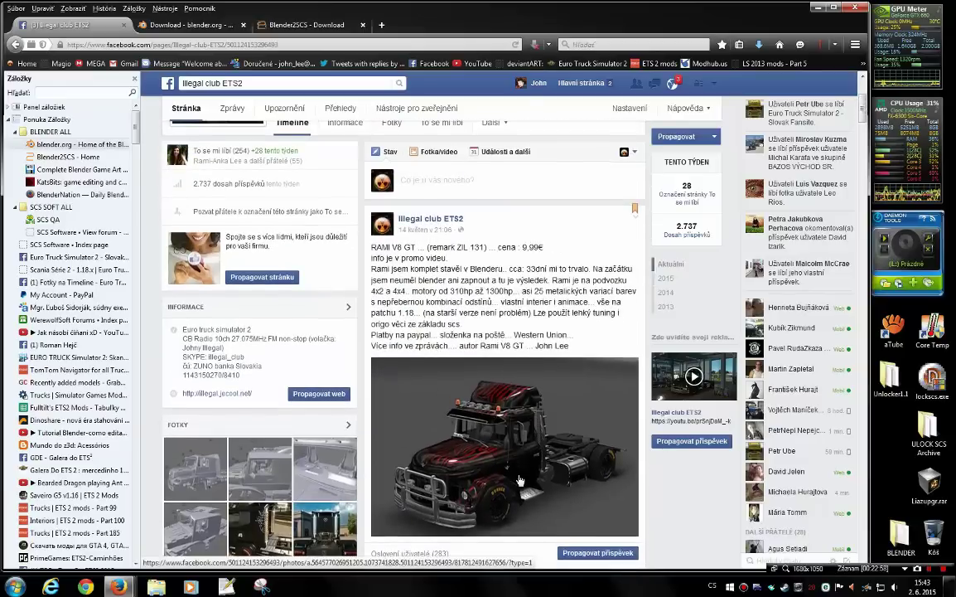
scroll(519, 481, "up", 3)
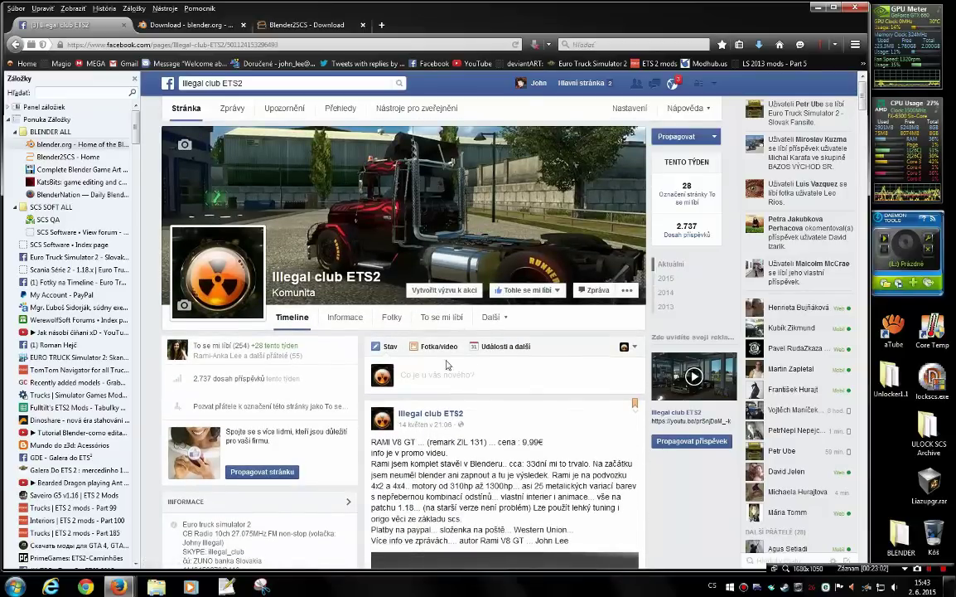
Open the Fotky photos section and briefly enlarge the first truck render
left_click(389, 317)
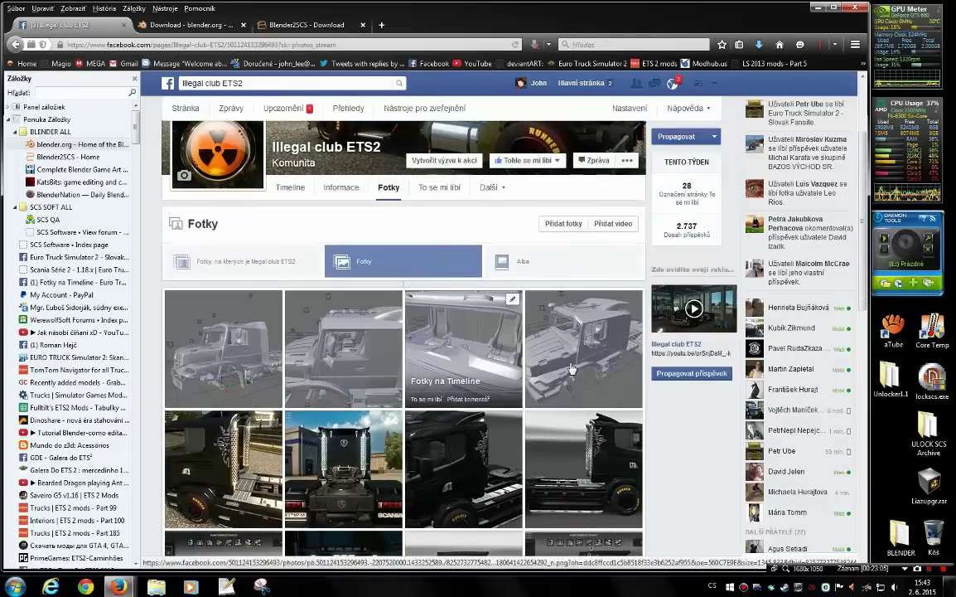
left_click(213, 301)
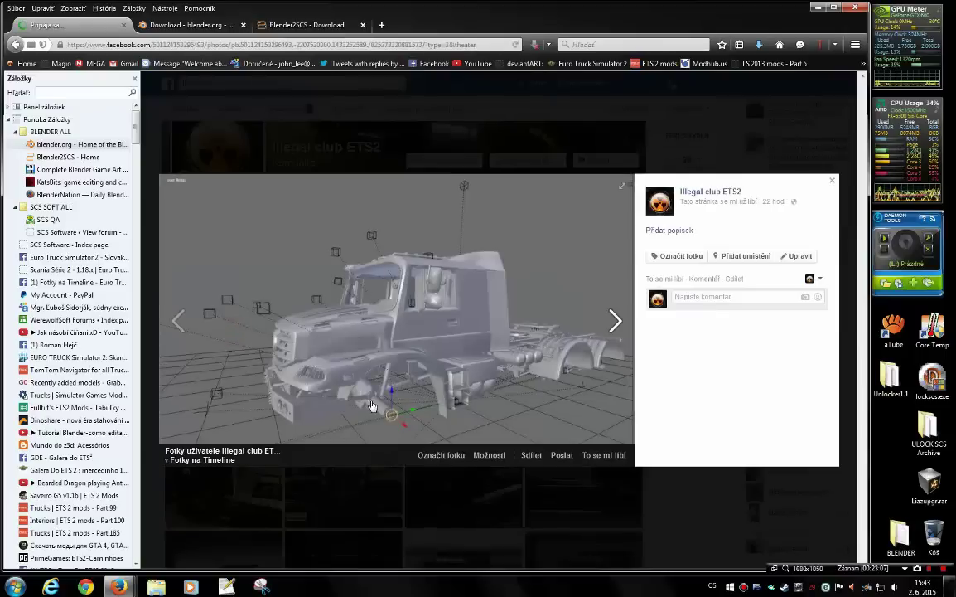
left_click(832, 181)
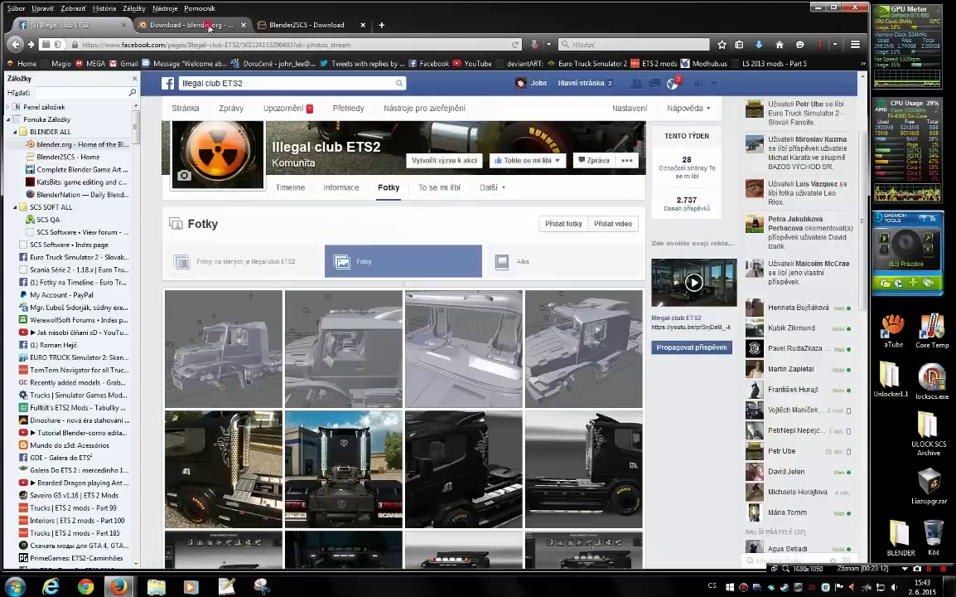
Switch to the blender.org tab and load the Blender home page
left_click(186, 25)
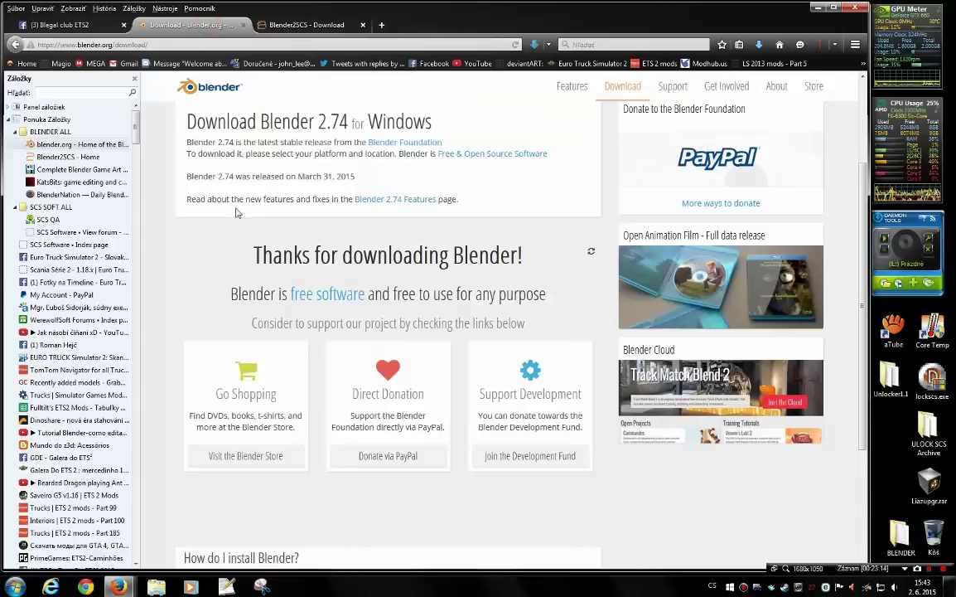
left_click(202, 82)
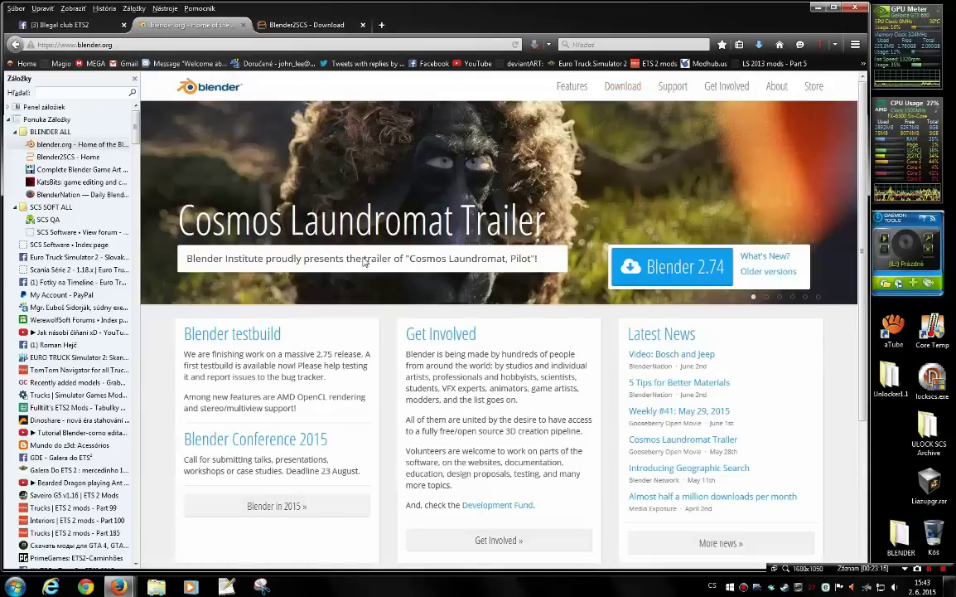
scroll(403, 338, "down", 3)
scroll(404, 338, "up", 3)
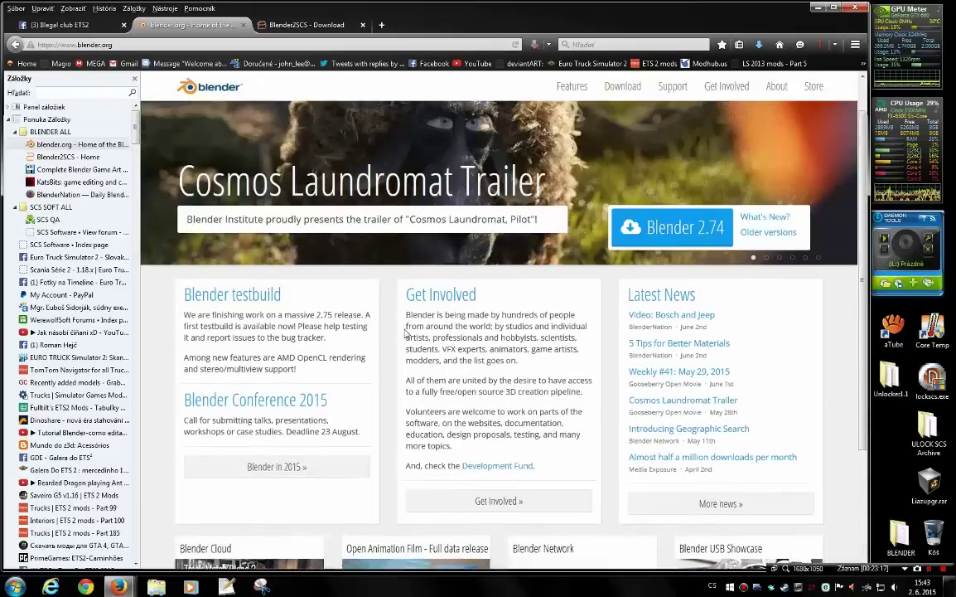
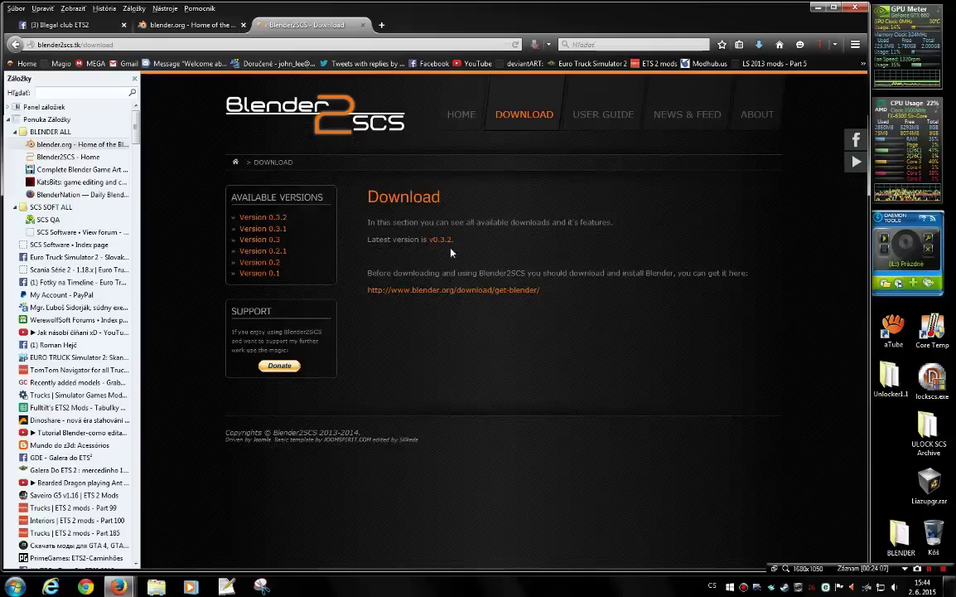
Go from the blender.org tab to the Illegal club ETS2 Facebook photos tab
left_click(197, 25)
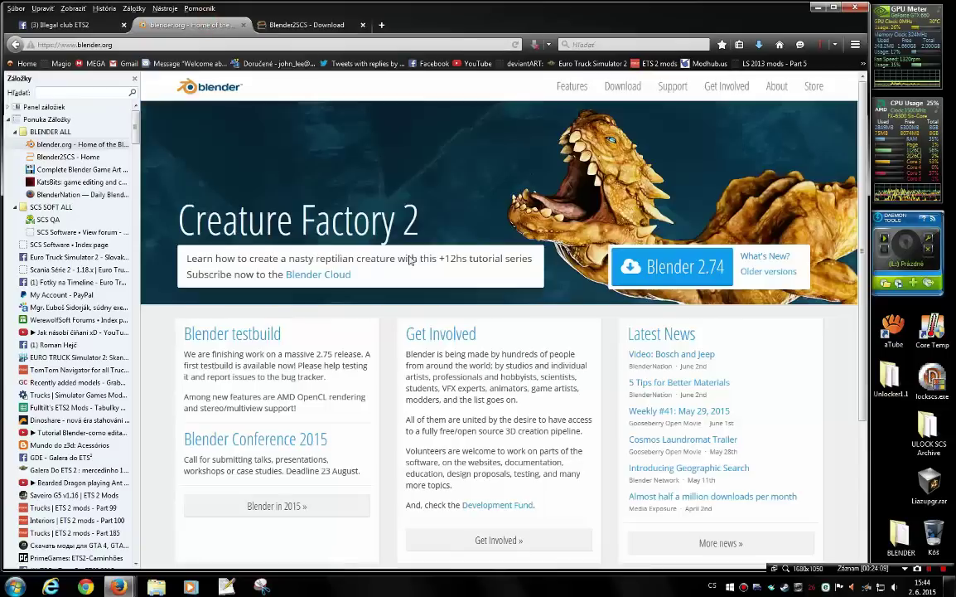
left_click(74, 24)
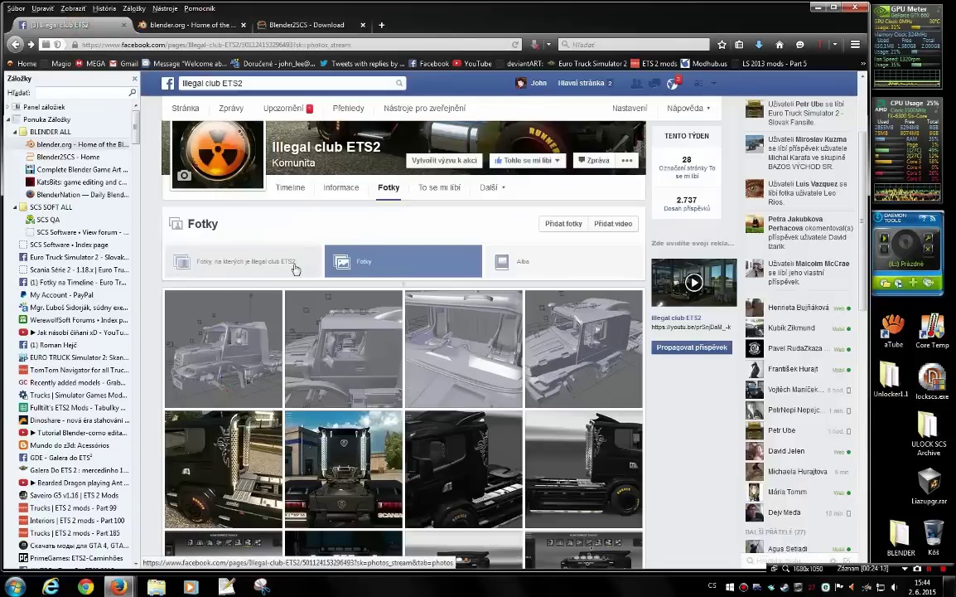
View the page's tagged photos, then return to the Stránka timeline and browse its truck posts
left_click(262, 267)
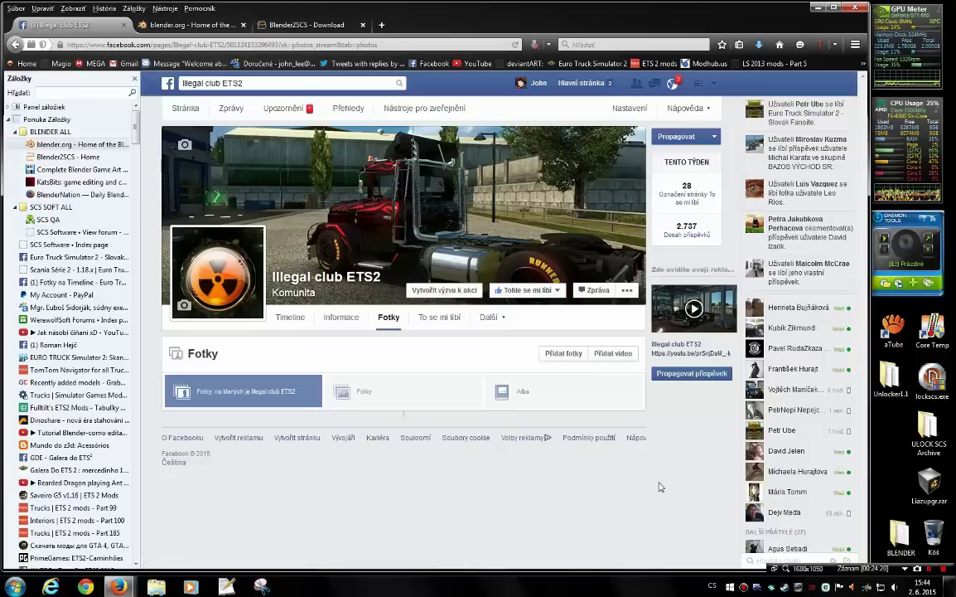
left_click(187, 108)
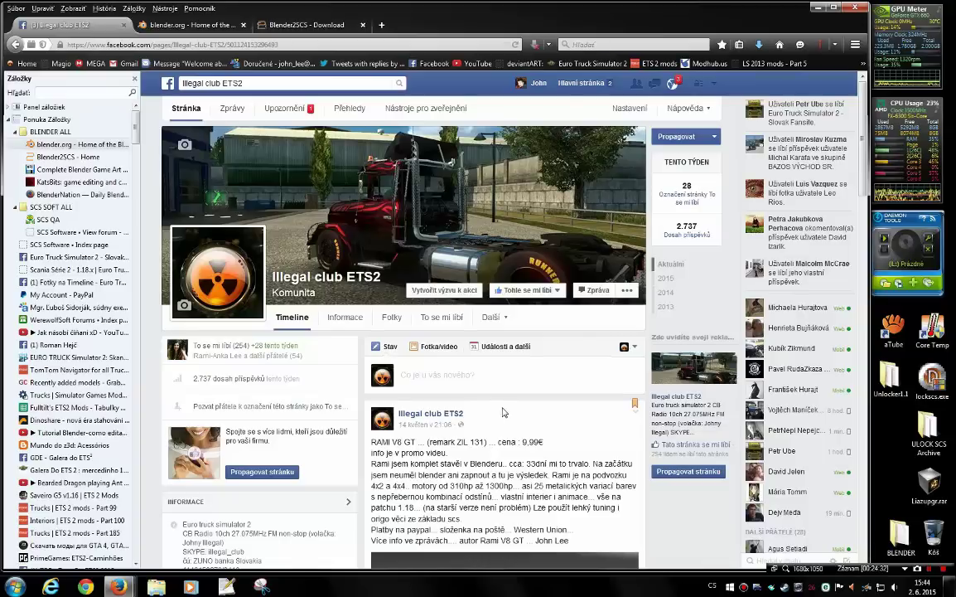
scroll(486, 354, "down", 1)
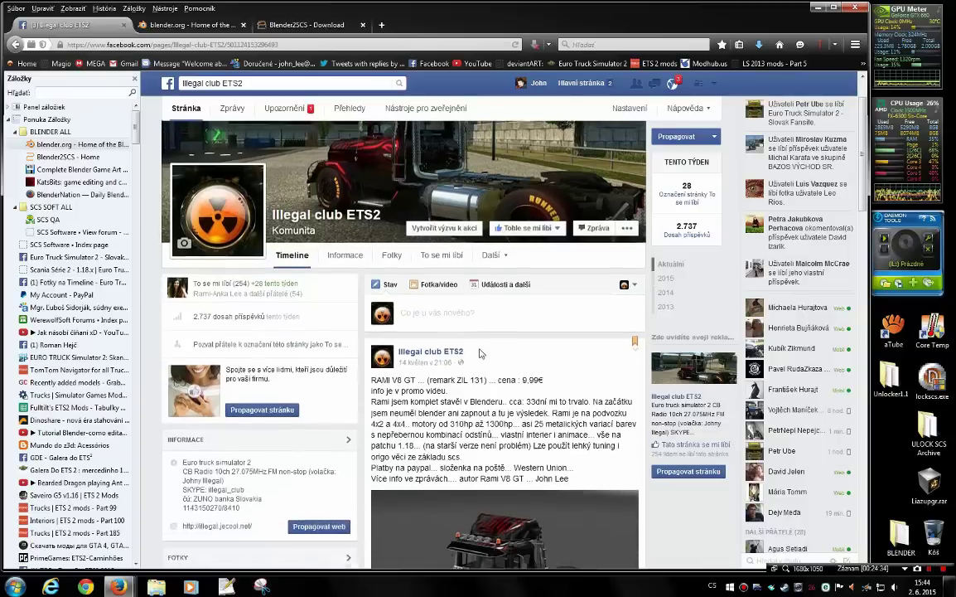
scroll(489, 361, "down", 2)
scroll(497, 369, "down", 2)
scroll(497, 369, "down", 3)
scroll(491, 391, "down", 2)
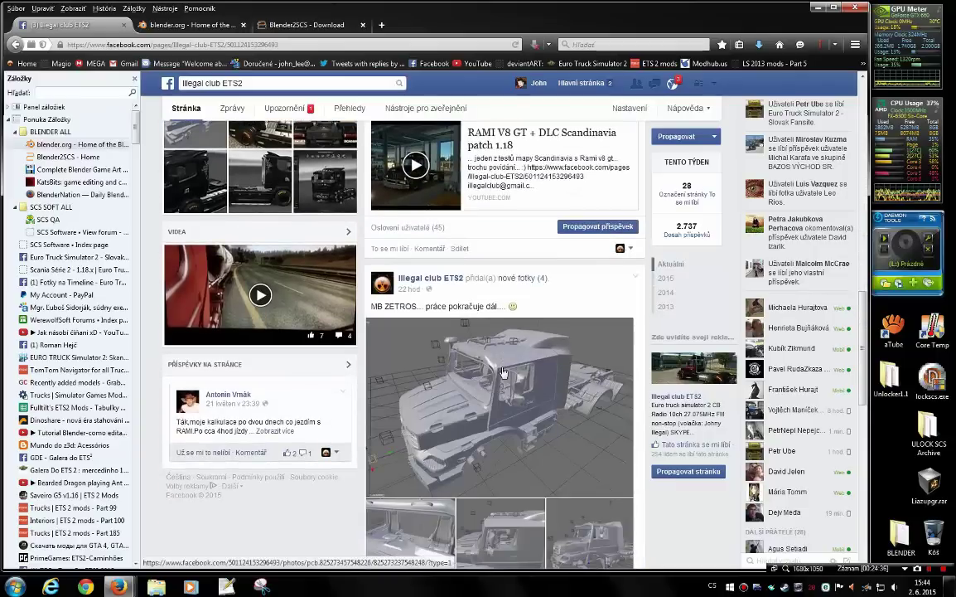
scroll(491, 391, "down", 4)
scroll(491, 391, "down", 2)
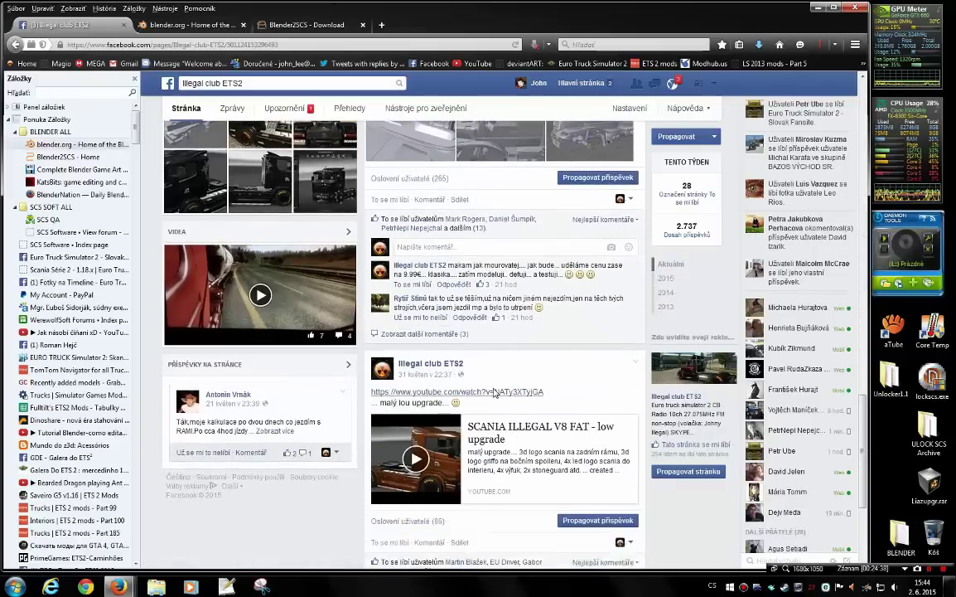
scroll(493, 391, "down", 3)
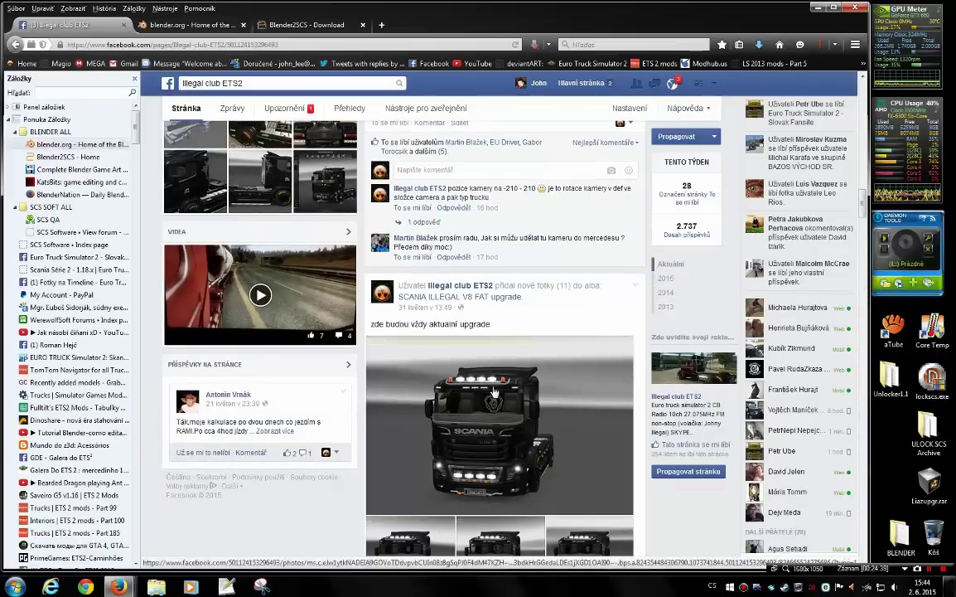
scroll(493, 391, "down", 3)
scroll(492, 390, "down", 3)
scroll(491, 389, "down", 2)
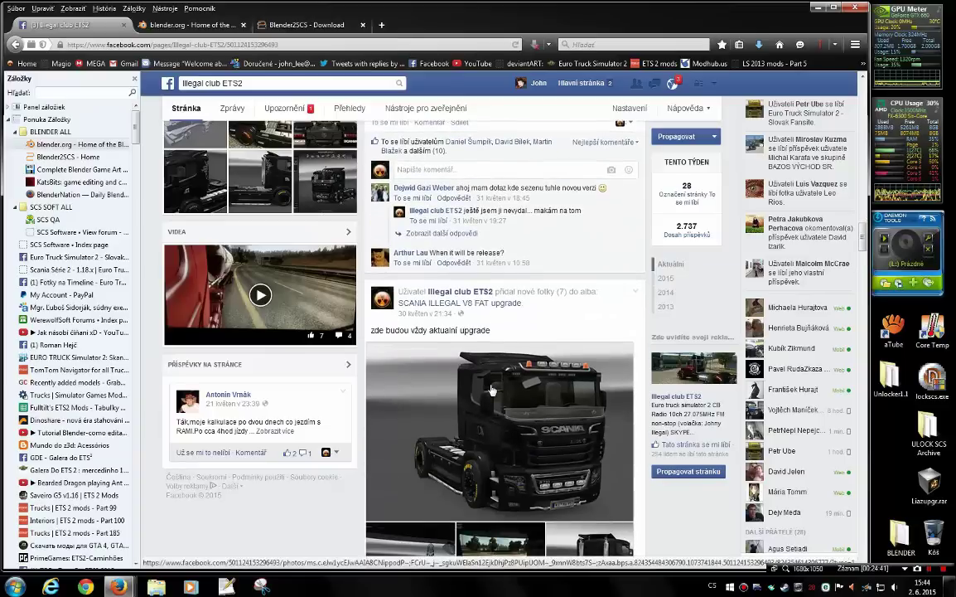
scroll(502, 393, "down", 2)
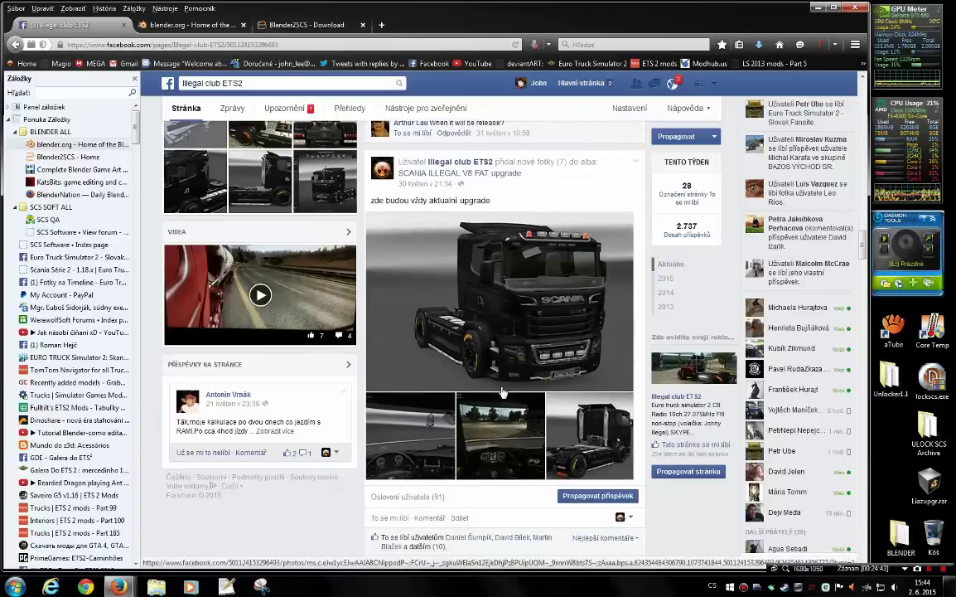
scroll(501, 393, "down", 2)
scroll(501, 392, "down", 2)
scroll(501, 392, "down", 4)
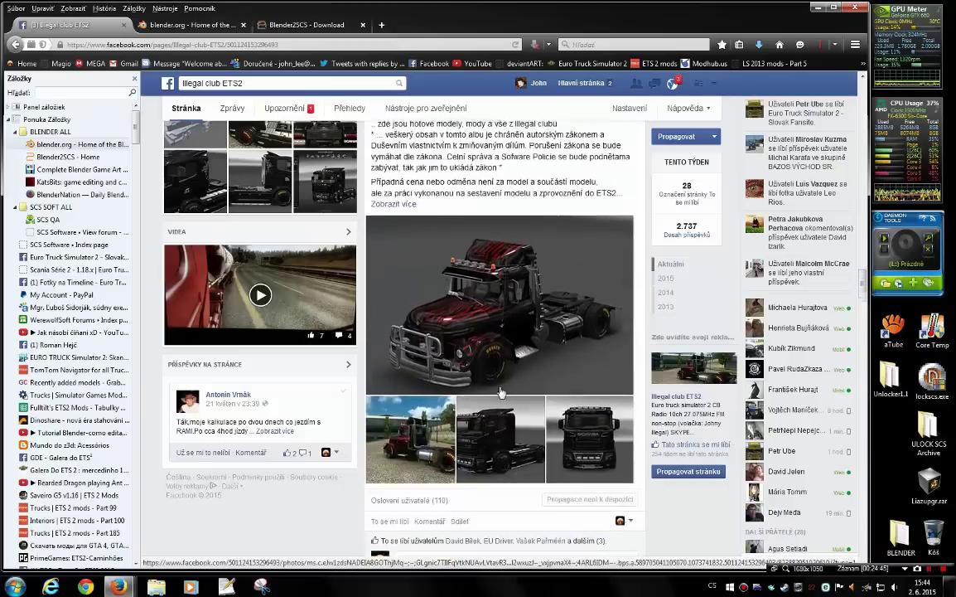
Return to the top of the timeline, where the RAMI V8 GT truck mod post is
scroll(501, 392, "up", 1)
scroll(500, 392, "up", 4)
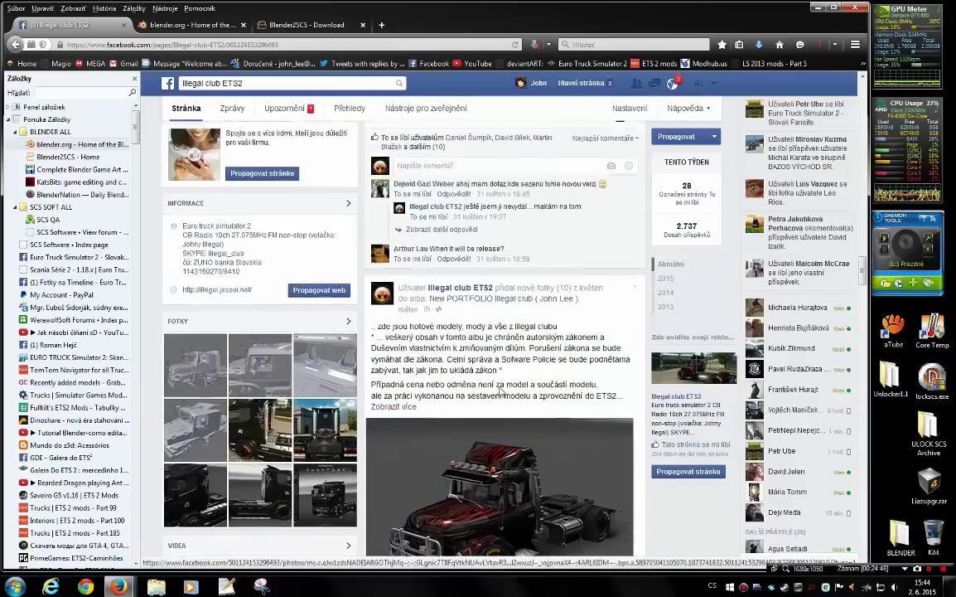
scroll(500, 392, "up", 4)
scroll(501, 391, "up", 1)
scroll(501, 392, "up", 2)
scroll(501, 392, "down", 3)
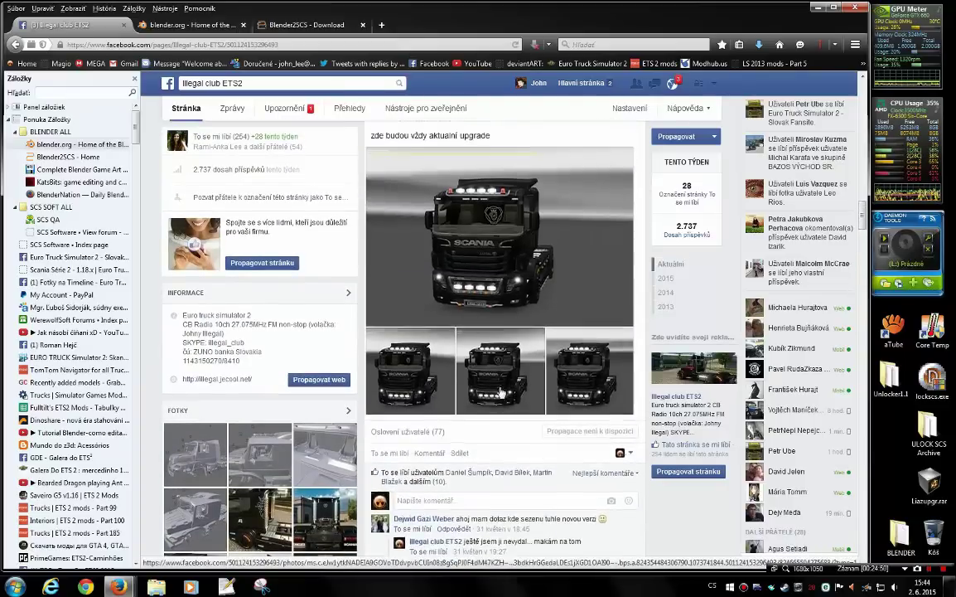
scroll(500, 392, "up", 2)
scroll(501, 392, "up", 1)
scroll(501, 392, "up", 3)
scroll(500, 392, "up", 3)
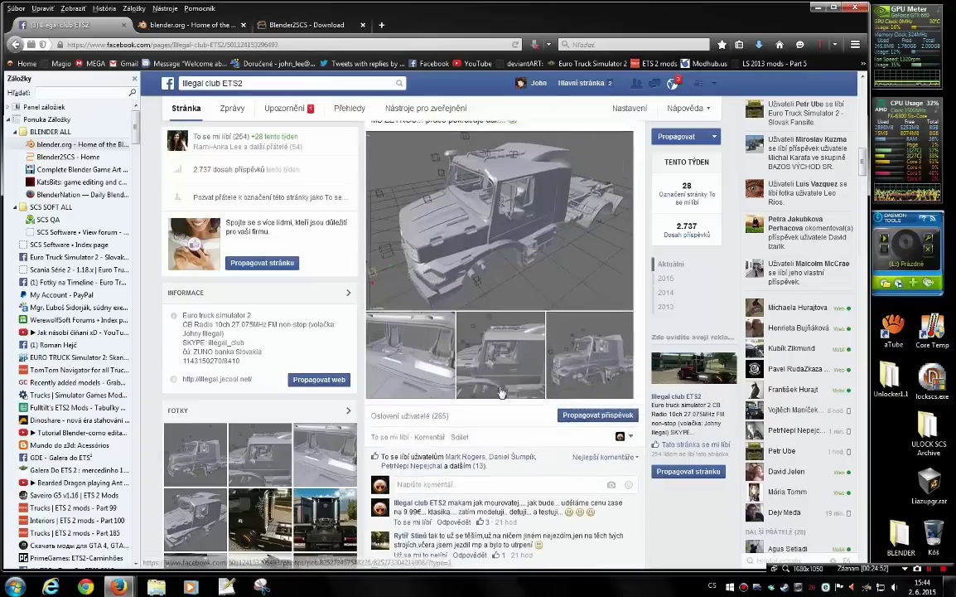
scroll(501, 392, "up", 2)
scroll(501, 392, "up", 3)
scroll(500, 392, "up", 3)
scroll(501, 392, "up", 4)
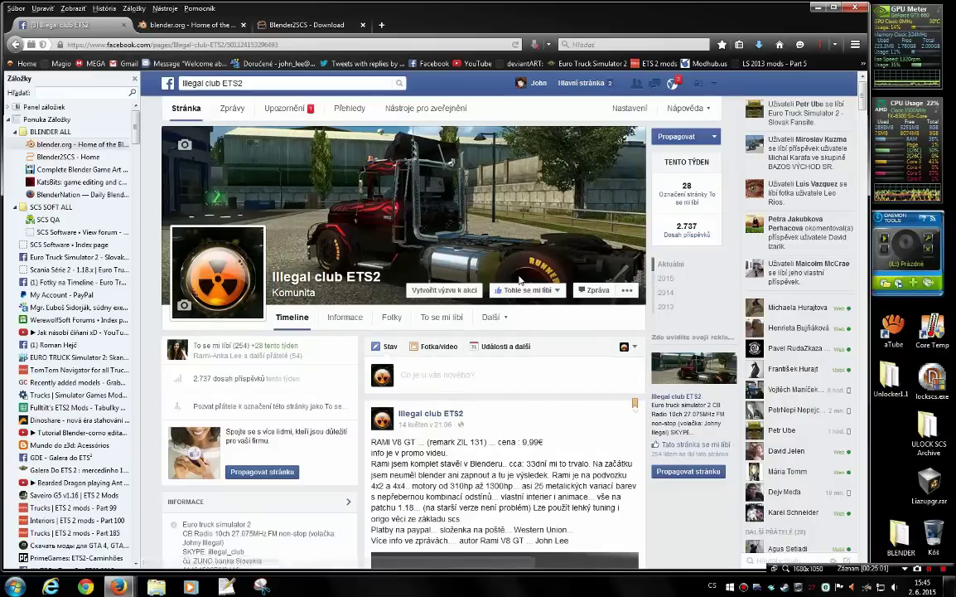
scroll(452, 399, "down", 3)
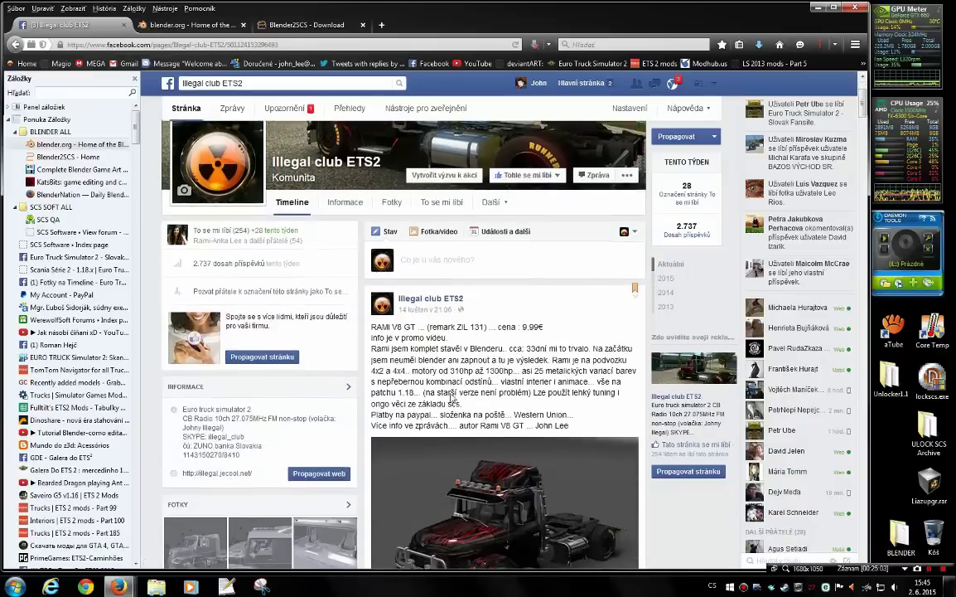
scroll(252, 399, "up", 3)
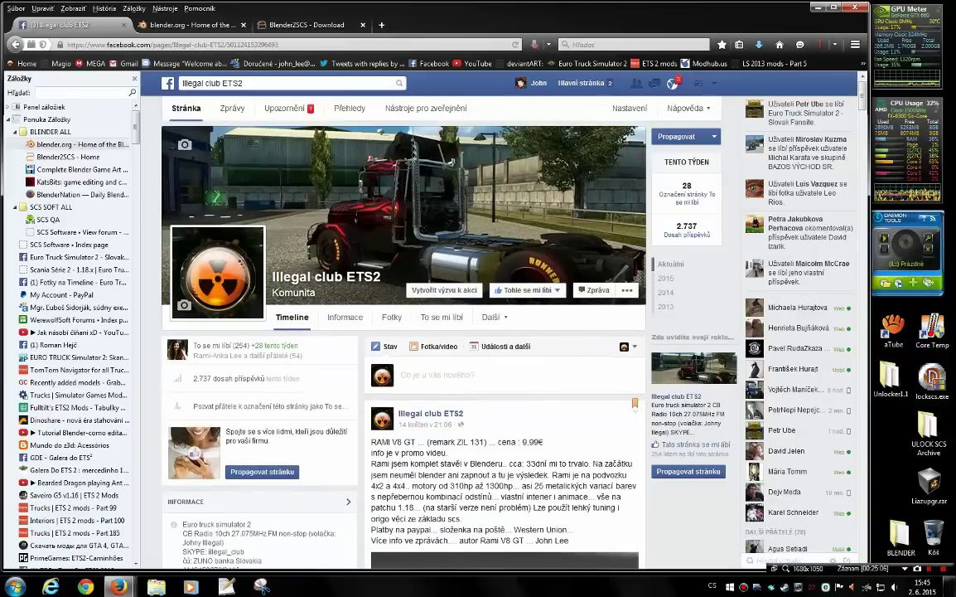
left_click(347, 316)
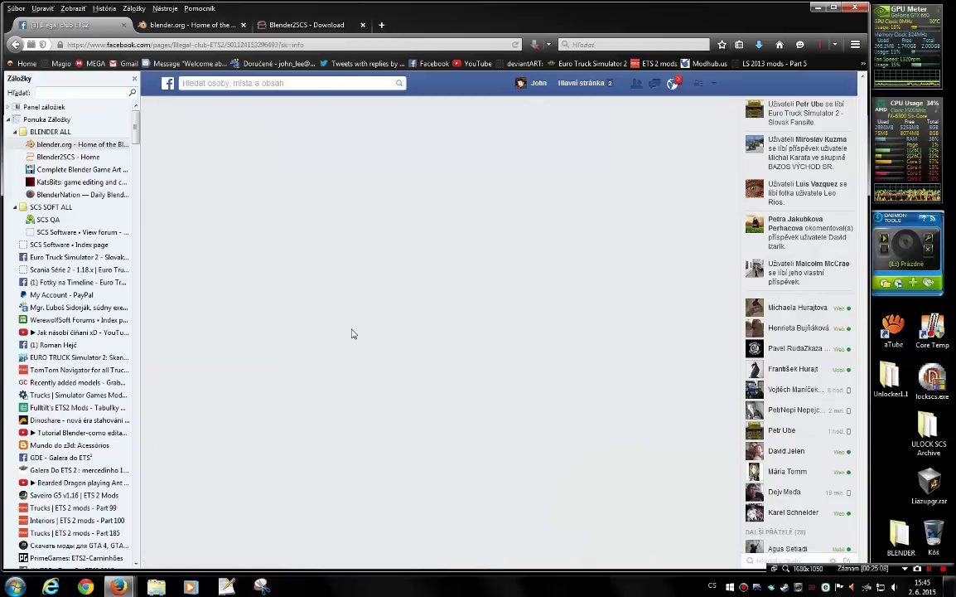
scroll(361, 373, "down", 3)
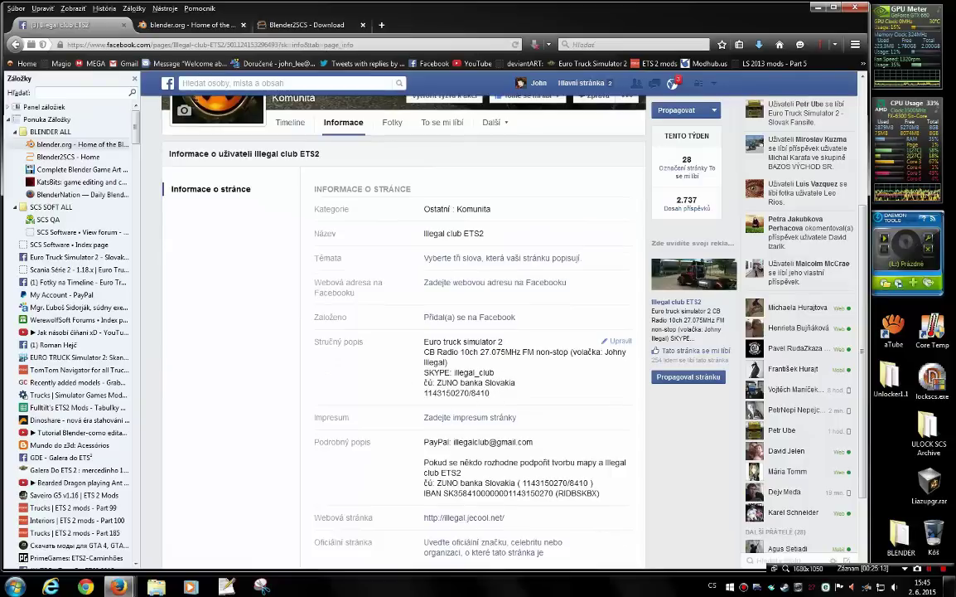
scroll(643, 428, "down", 2)
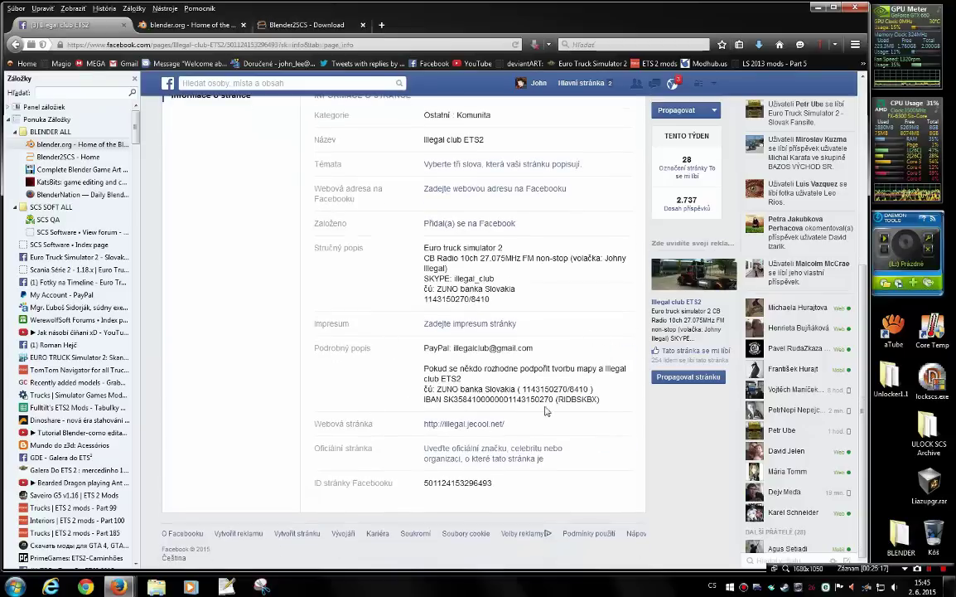
mouse_move(528, 468)
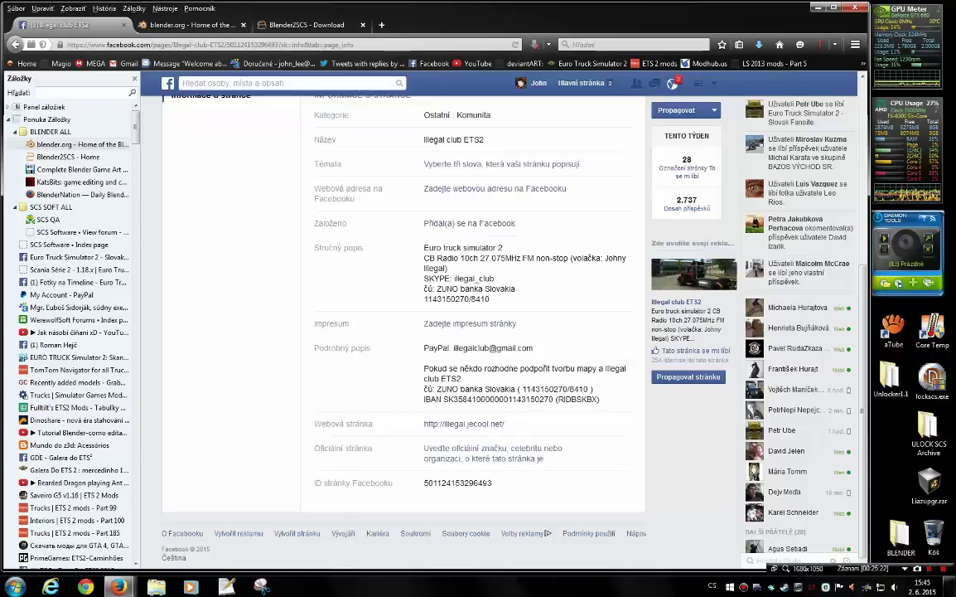
mouse_move(477, 451)
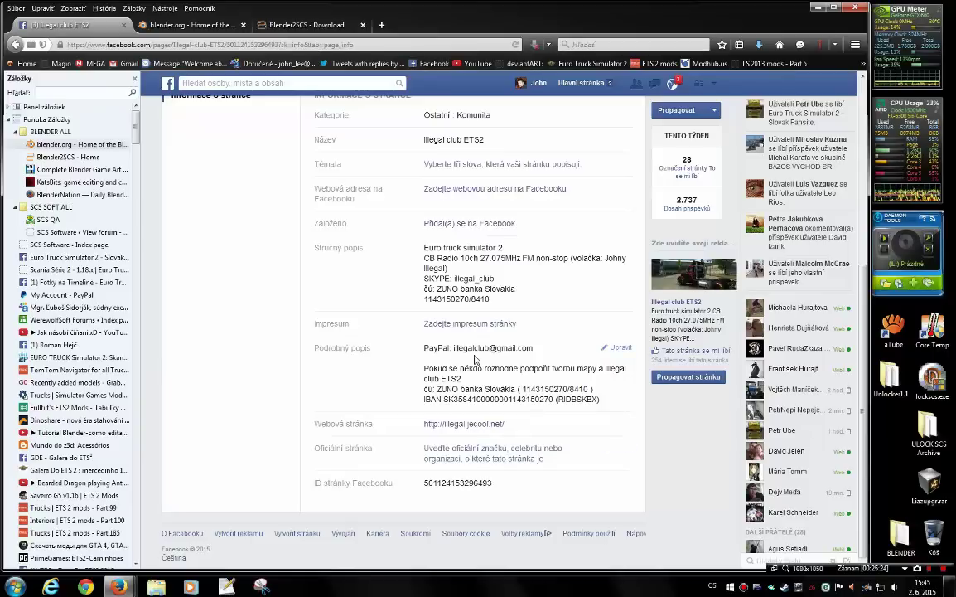
scroll(498, 364, "up", 4)
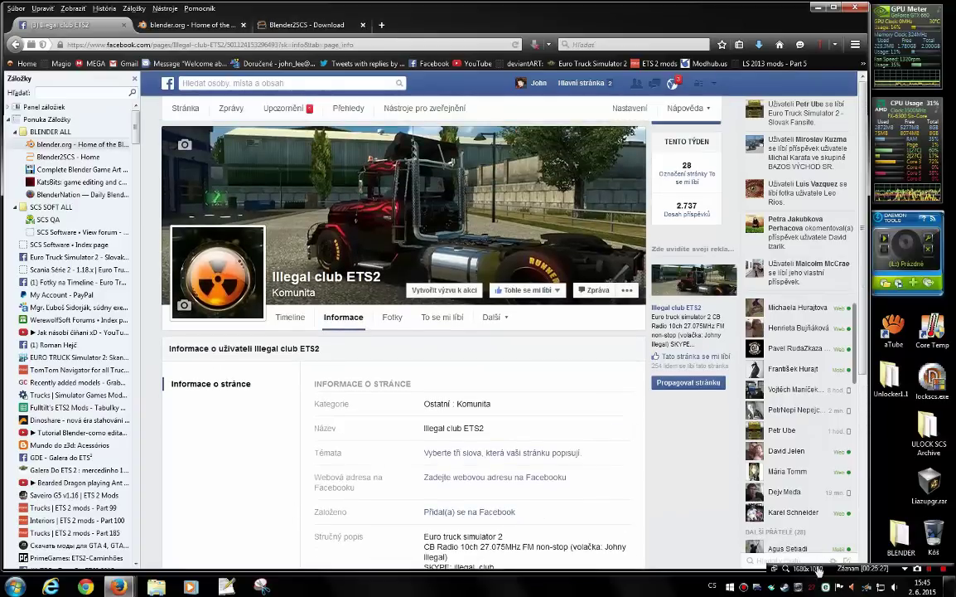
Launch Steam from the tray and show your profile's level, badges and Euro Truck Simulator 2 activity
double_click(797, 586)
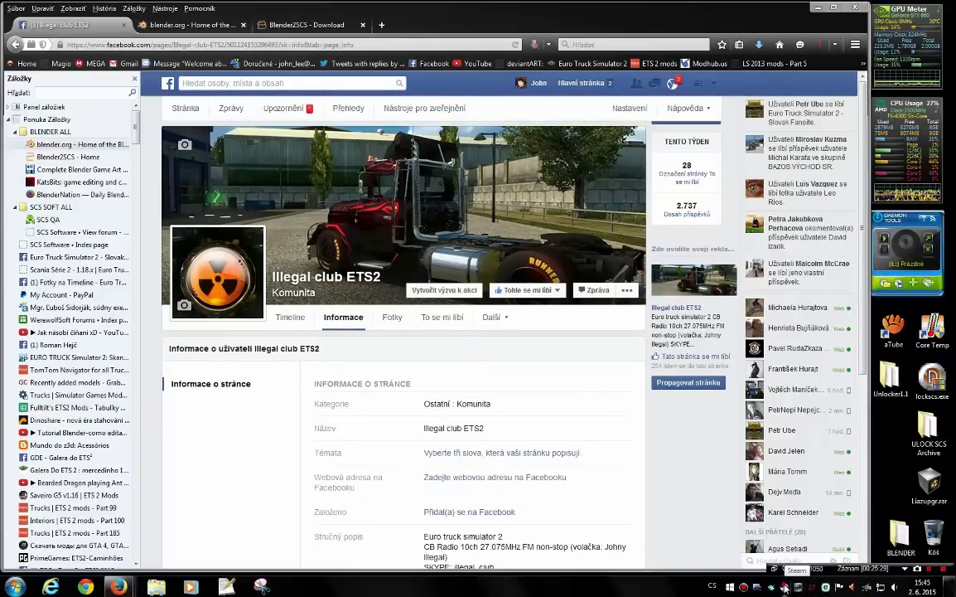
left_click(314, 32)
mouse_move(304, 31)
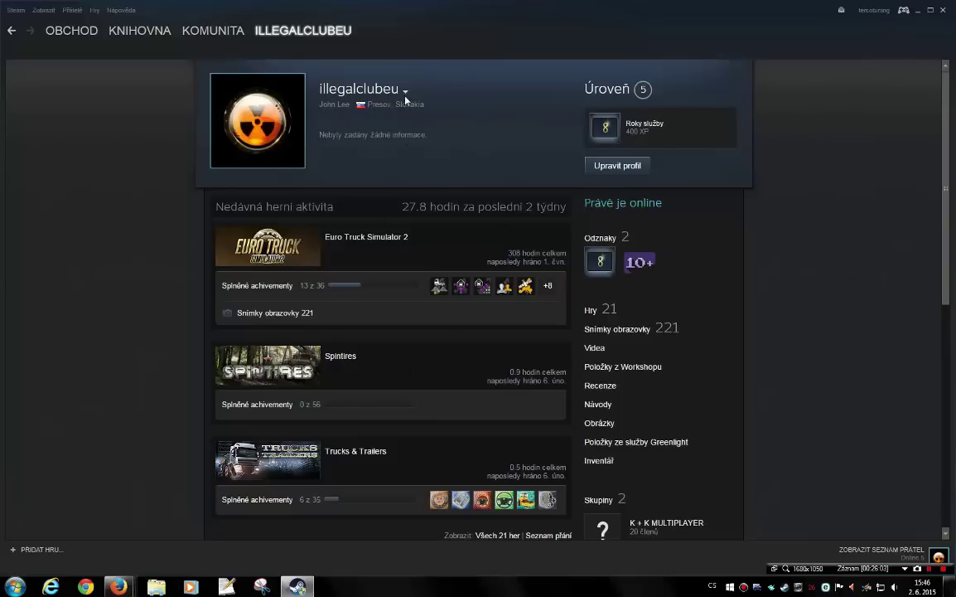
left_click(303, 30)
Show the Aktivita přátel feed and view the second and third ETS2 screenshots of illegalclubeu's post
left_click(276, 45)
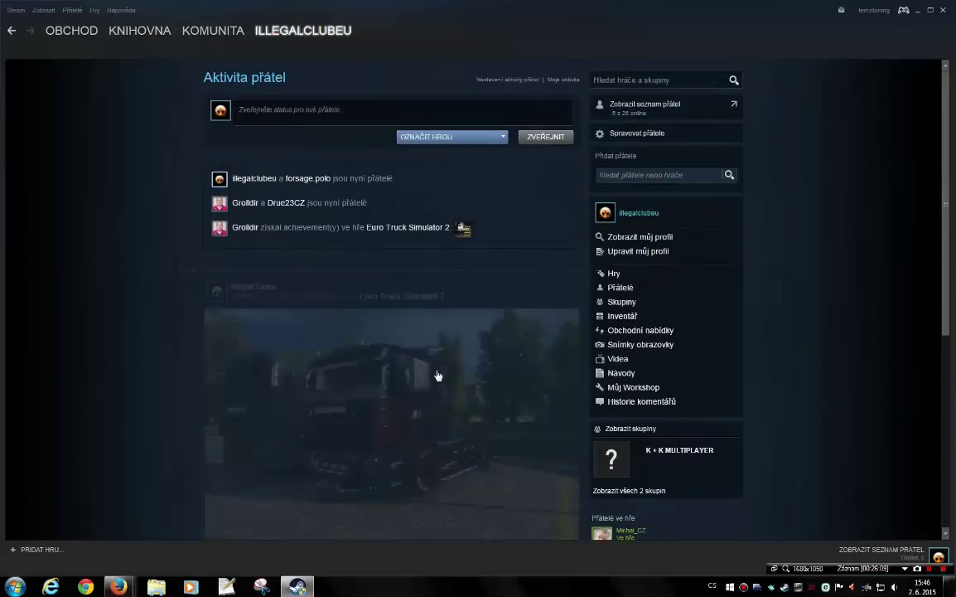
scroll(440, 377, "down", 3)
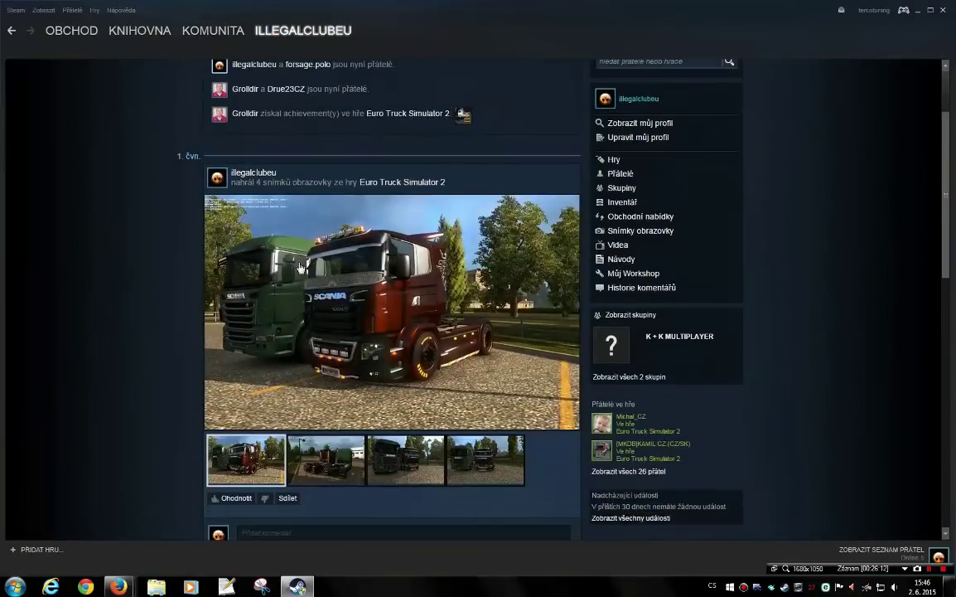
left_click(325, 463)
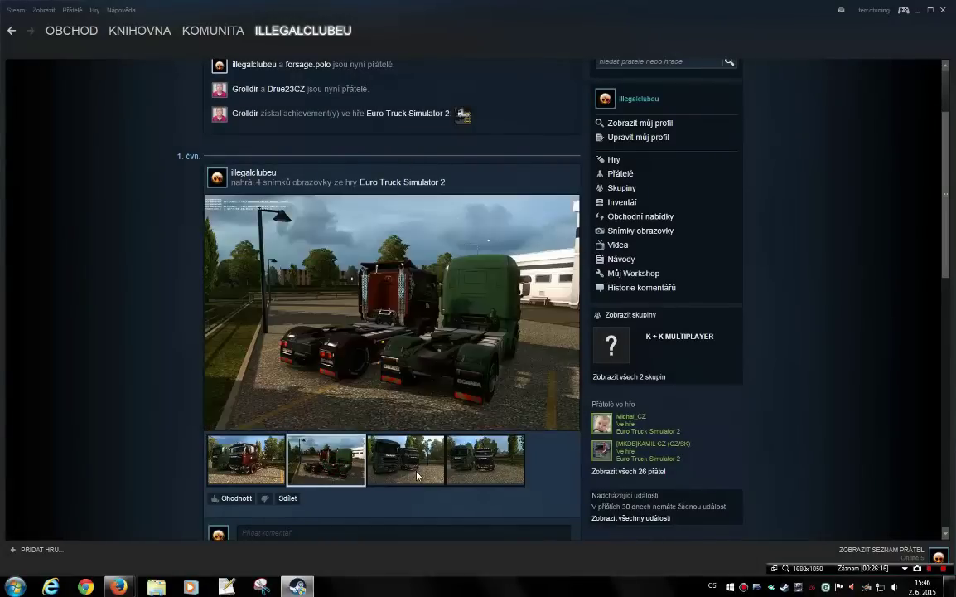
left_click(408, 469)
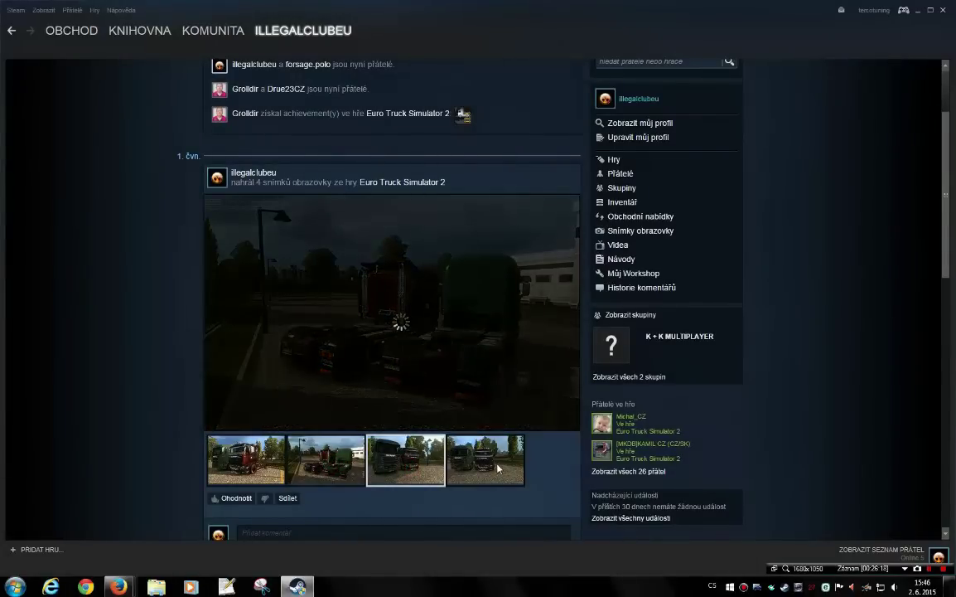
scroll(504, 465, "down", 3)
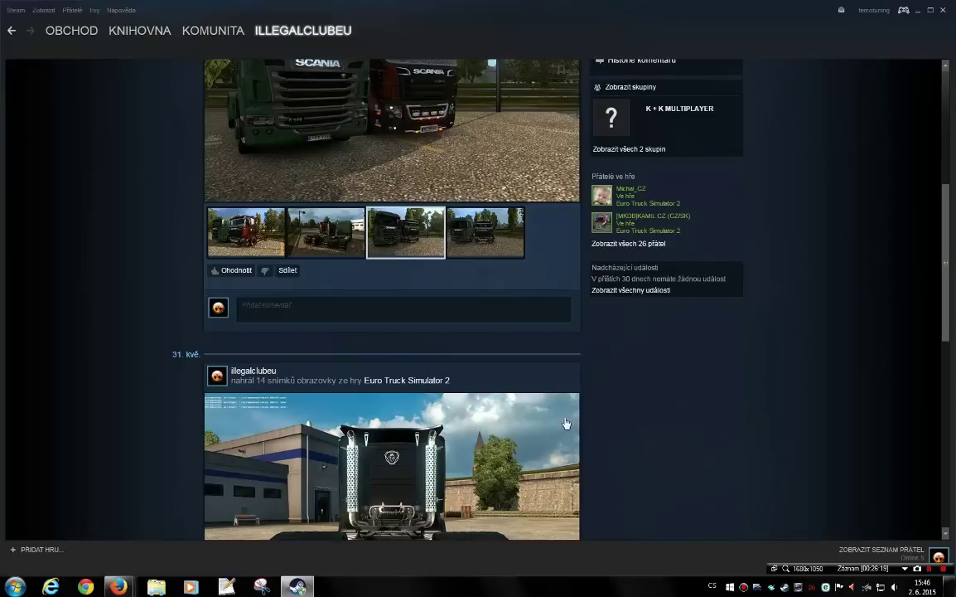
scroll(542, 427, "down", 1)
scroll(542, 428, "down", 2)
scroll(544, 435, "down", 1)
scroll(559, 424, "down", 1)
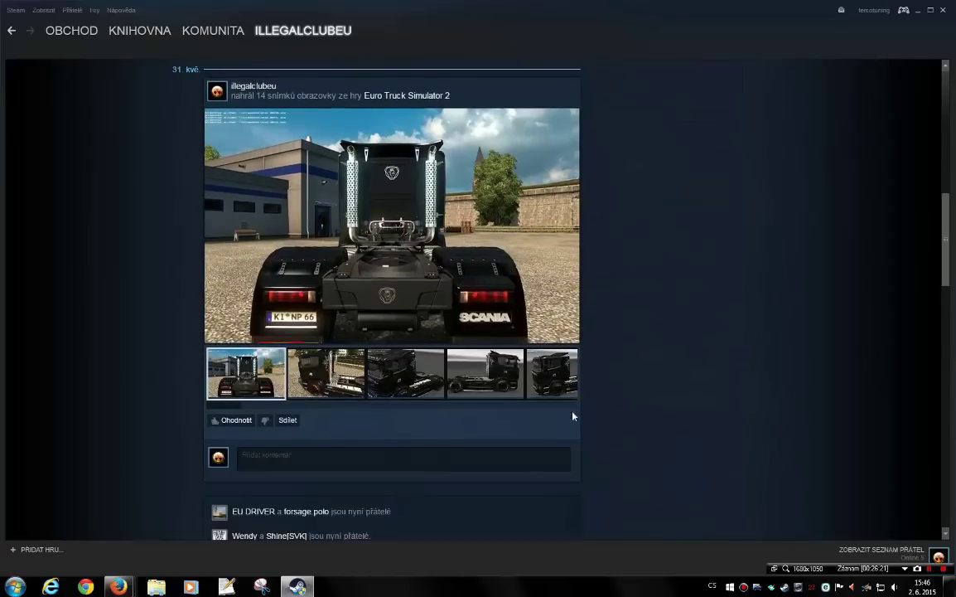
scroll(571, 416, "down", 1)
scroll(604, 405, "up", 1)
scroll(604, 406, "up", 1)
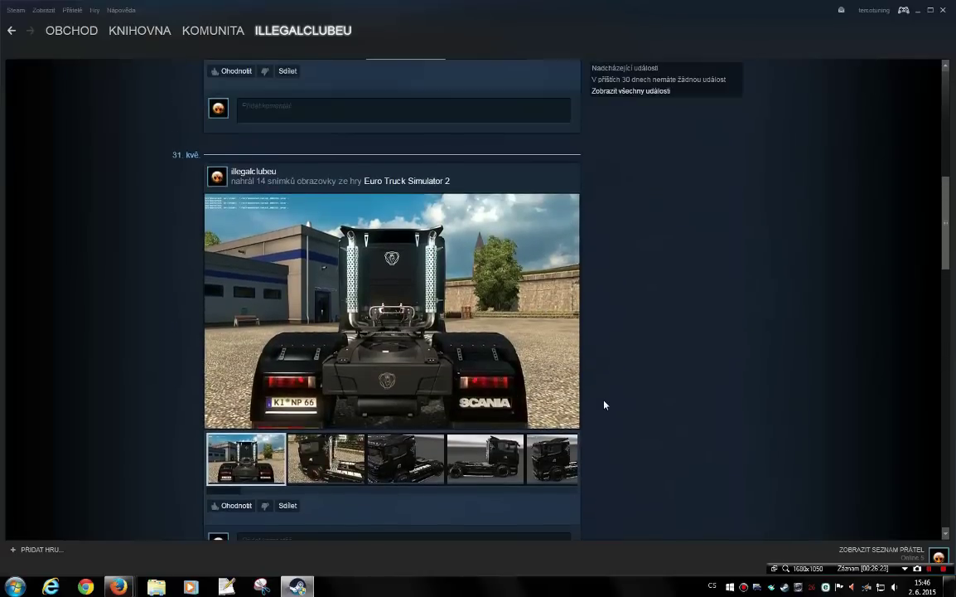
scroll(599, 402, "up", 4)
scroll(595, 397, "up", 1)
scroll(594, 397, "up", 1)
scroll(595, 400, "up", 3)
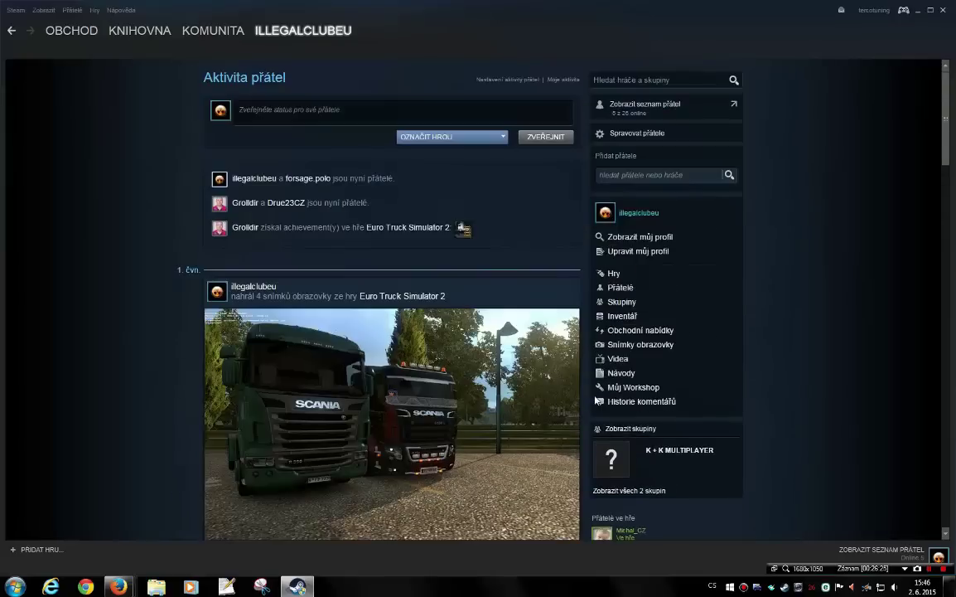
scroll(597, 400, "down", 1)
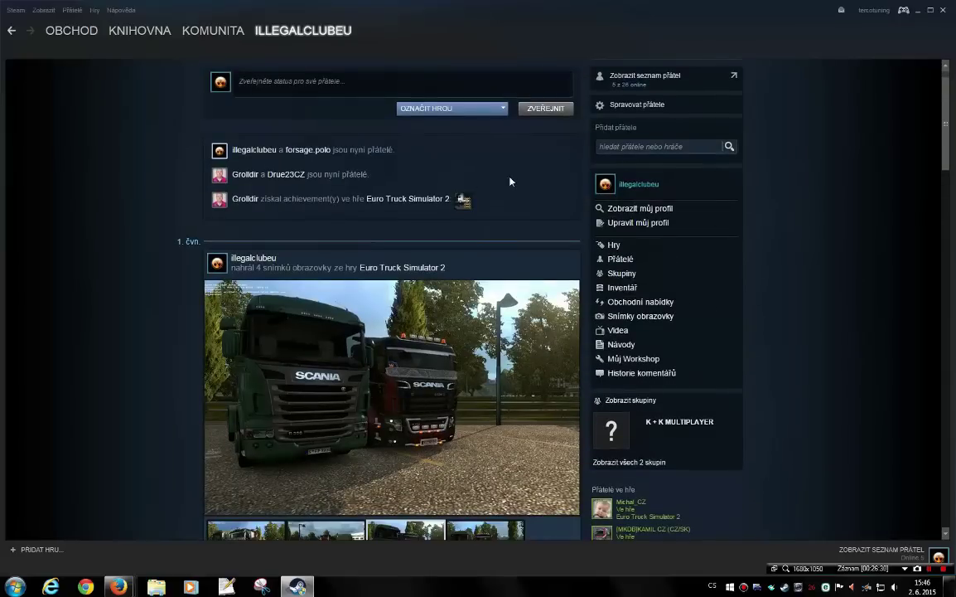
scroll(414, 183, "up", 1)
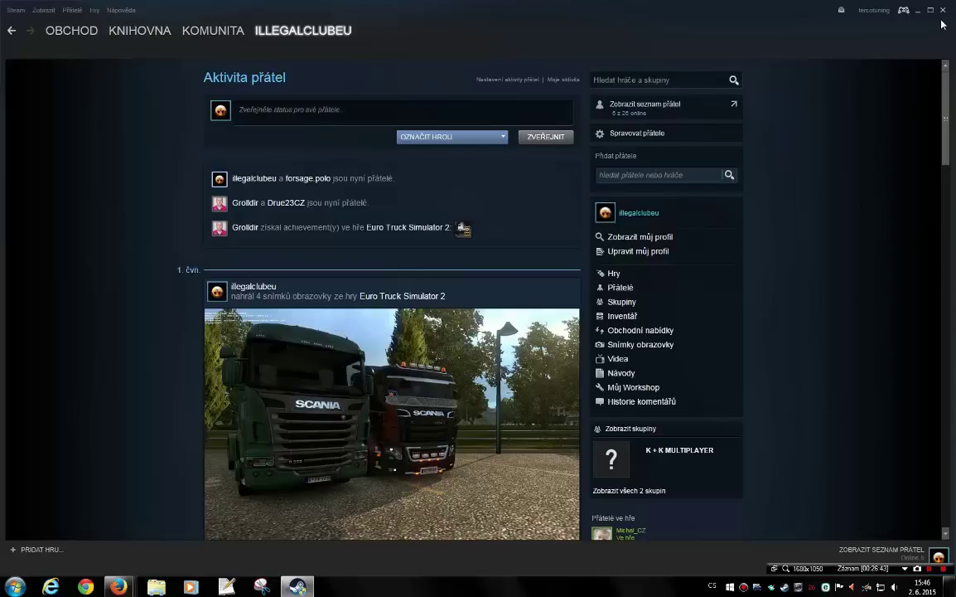
Switch back to Firefox and look over the Illegal club ETS2 Informace section's category, name and description
key("alt+Tab")
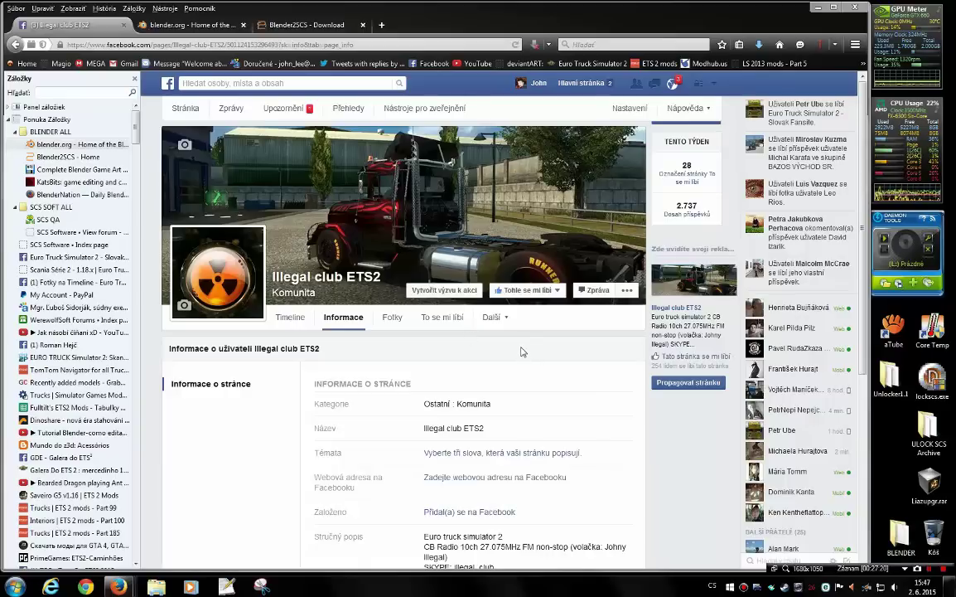
scroll(521, 352, "down", 5)
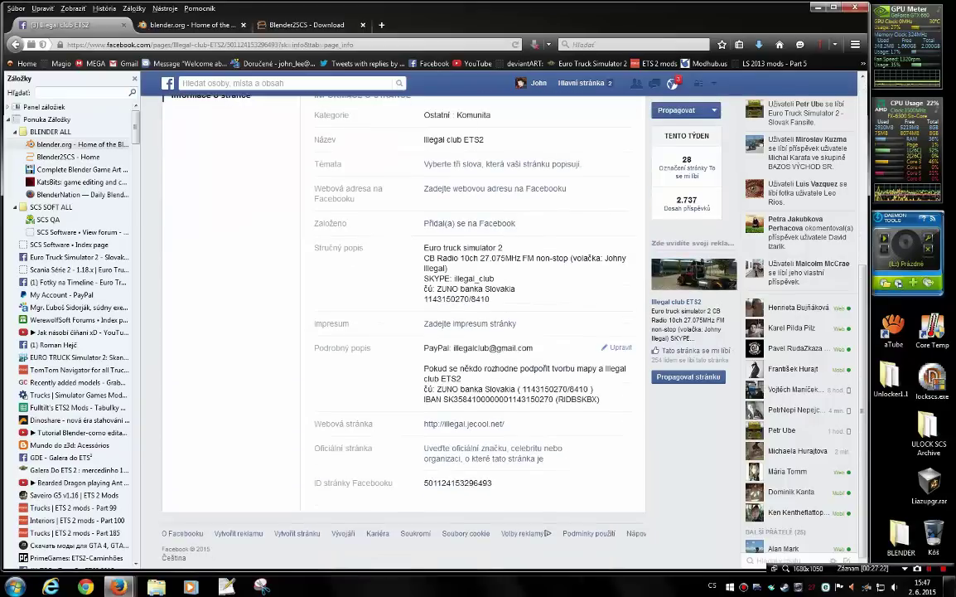
scroll(569, 372, "up", 5)
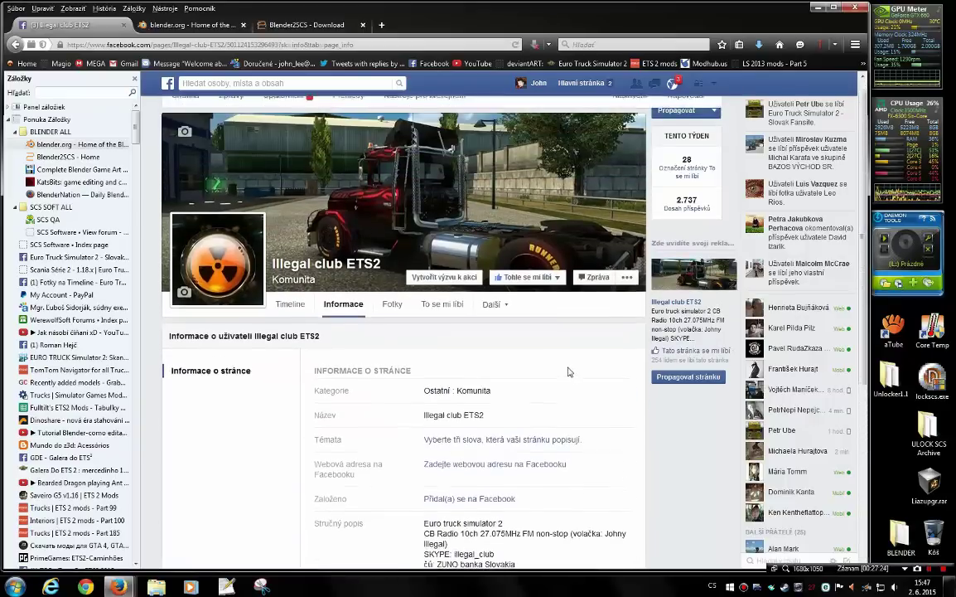